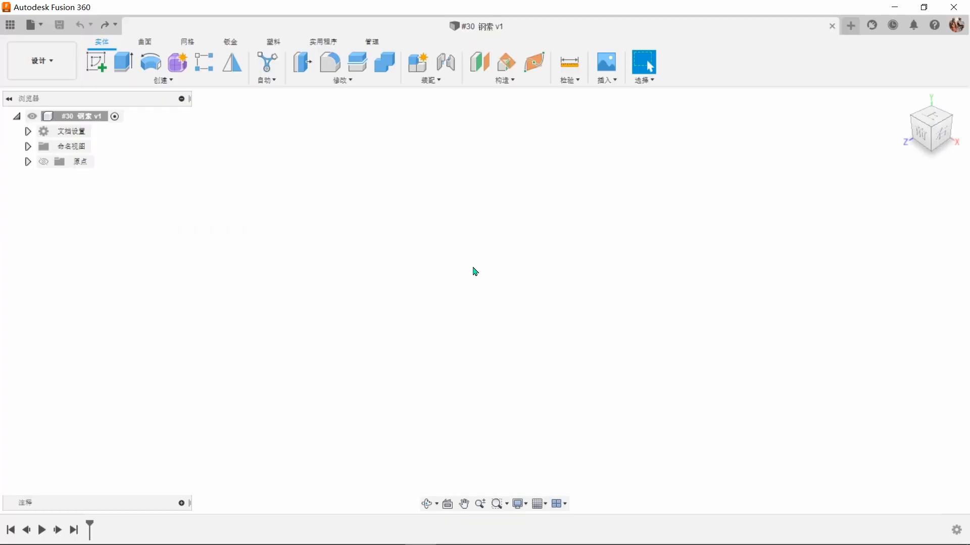
Step: Create a sketch on the front (XY) plane and draw a horizontal construction line from the origin along the positive X axis
left_click(95, 66)
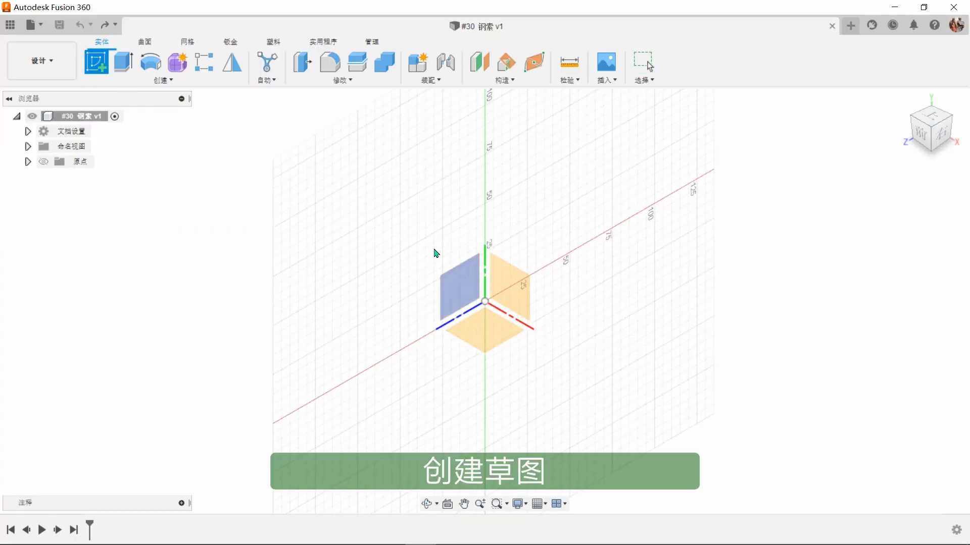
left_click(507, 289)
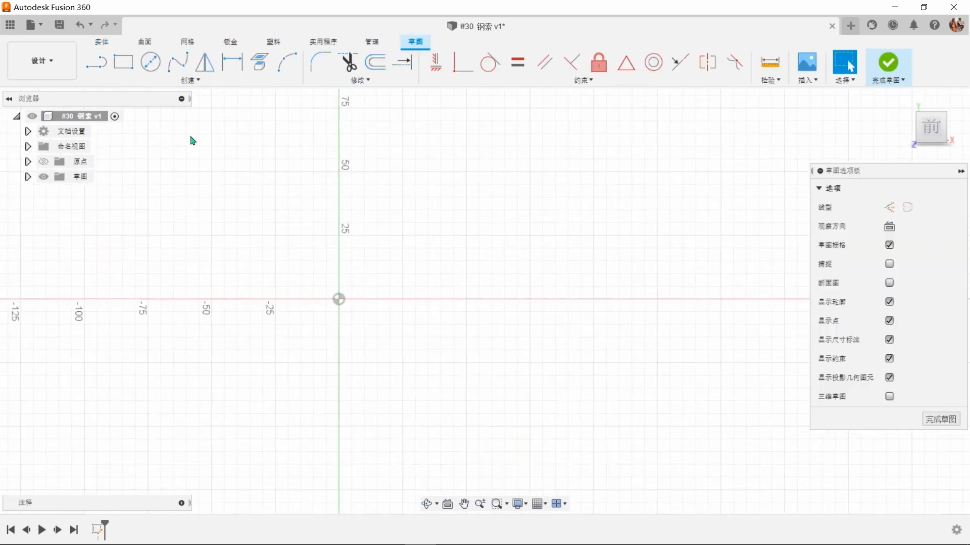
left_click(97, 64)
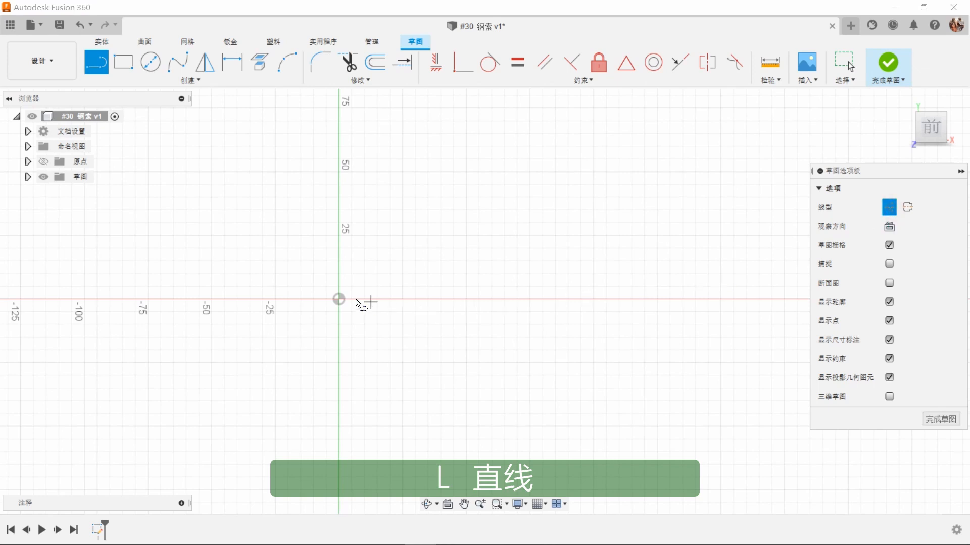
left_click(339, 299)
left_click(775, 299)
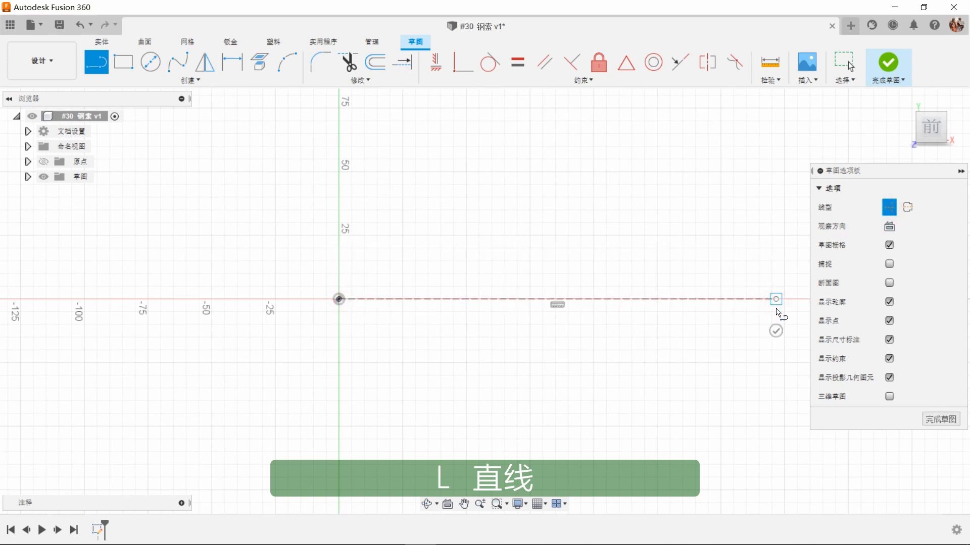
key("Escape")
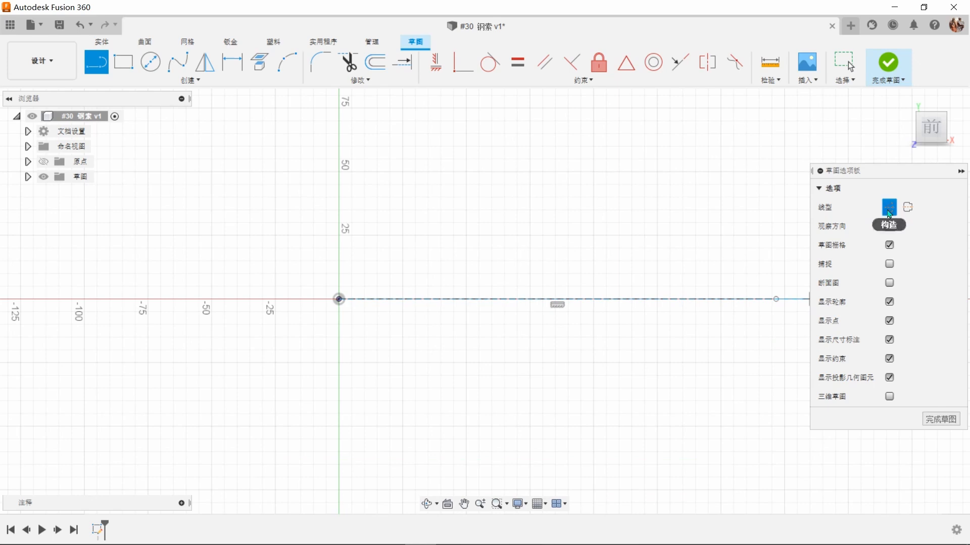
Step: Sketch the loop's upper path with normal lines: a horizontal segment above the centerline, a tangent arc, a slanted line and a large round arc
left_click(529, 280)
left_click(394, 279)
left_click_drag(394, 279, 334, 242)
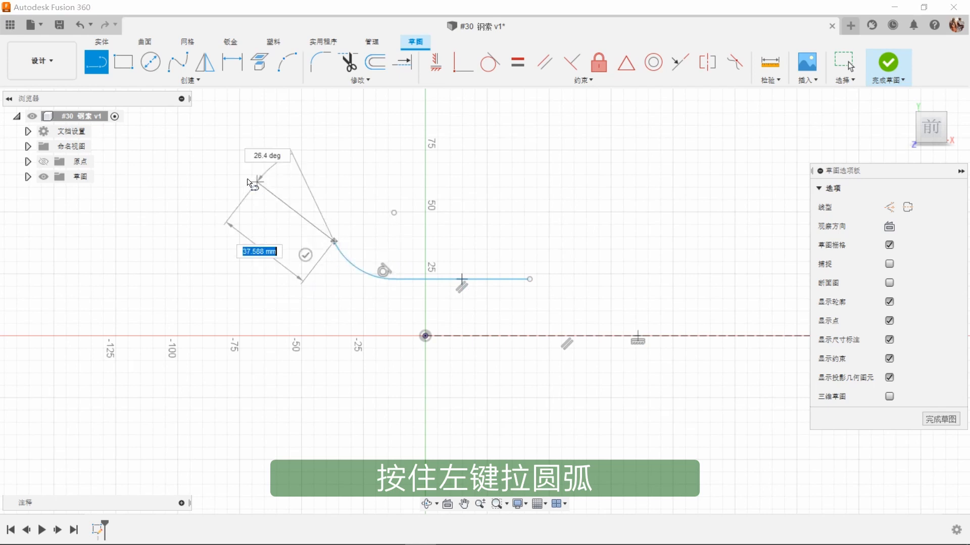
left_click(250, 173)
left_click_drag(218, 194, 255, 428)
scroll(255, 428, "down", 2)
middle_click_drag(254, 428, 384, 407)
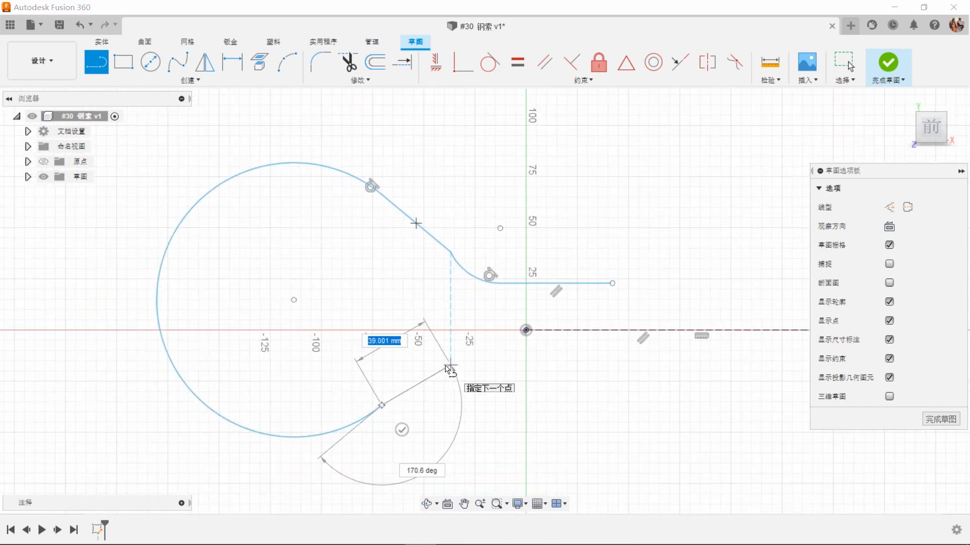
Step: Continue the path below the centerline with a slanted line, a tangent arc and a horizontal line about 188 mm long
left_click(447, 366)
left_click_drag(447, 366, 493, 355)
middle_click_drag(725, 356, 618, 364)
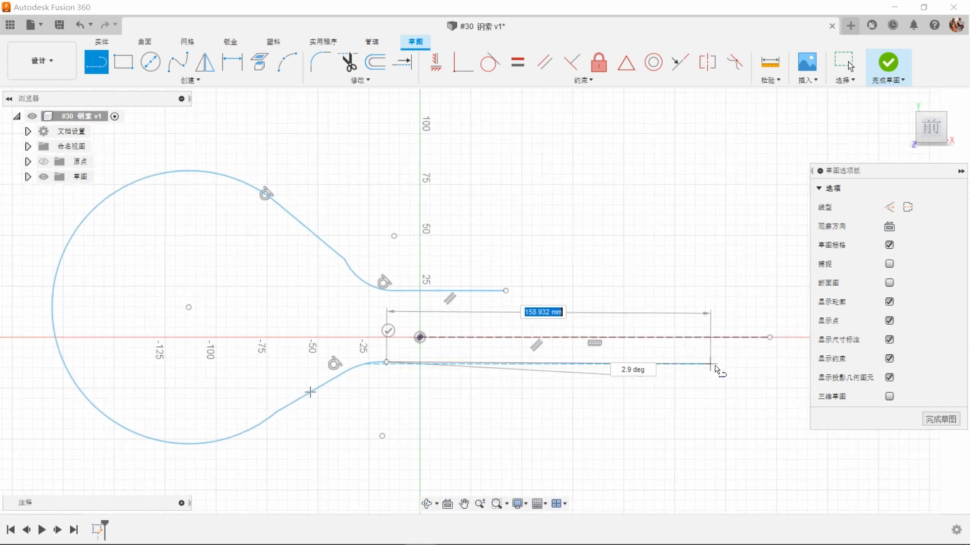
left_click(770, 363)
left_click(772, 392)
right_click(669, 402)
left_click(710, 400)
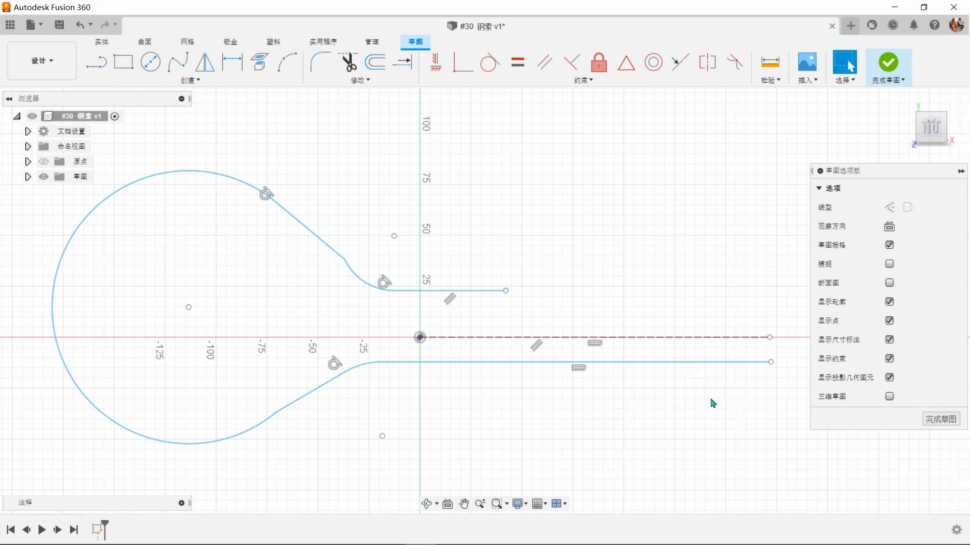
Step: Apply a symmetry constraint between the upper and lower horizontal lines about the construction centerline
left_click(707, 63)
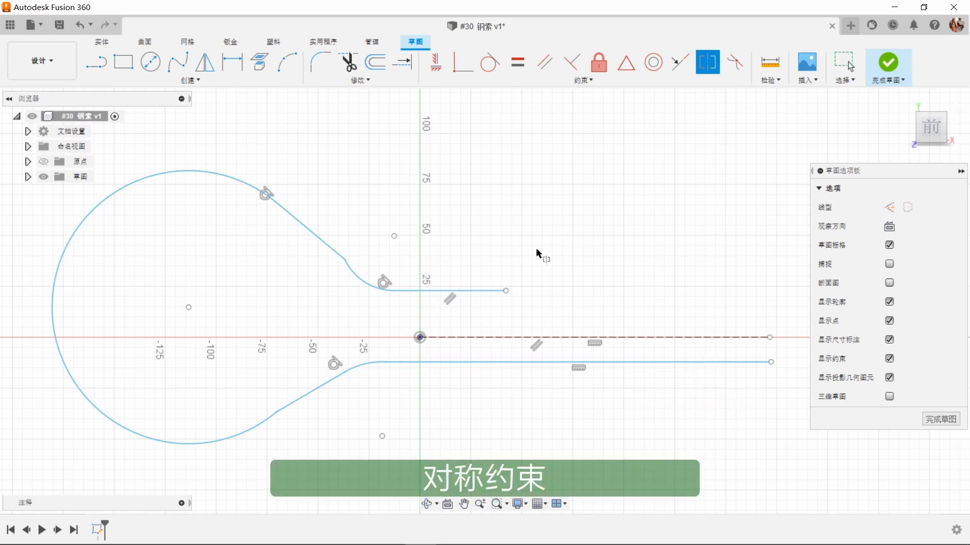
left_click(489, 292)
left_click(502, 362)
left_click(515, 337)
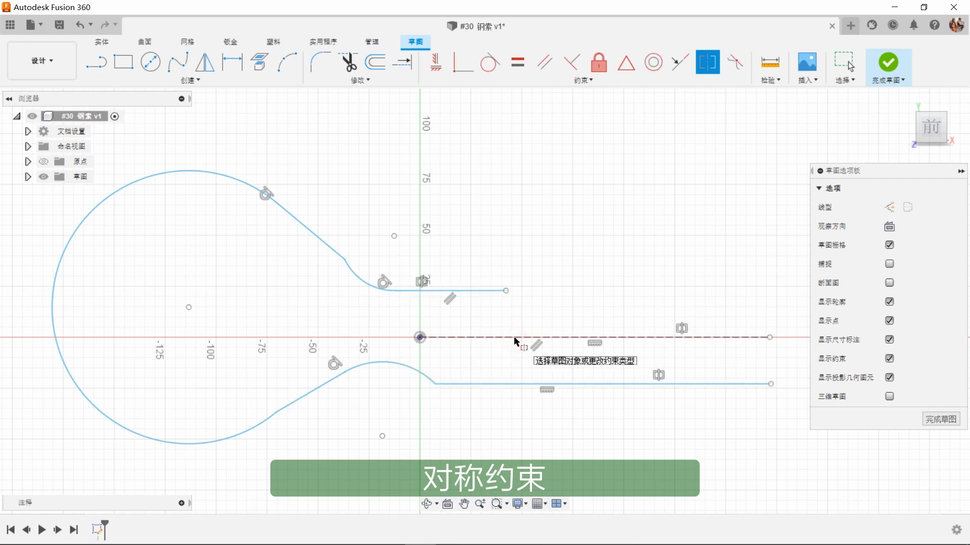
right_click(570, 269)
left_click(612, 268)
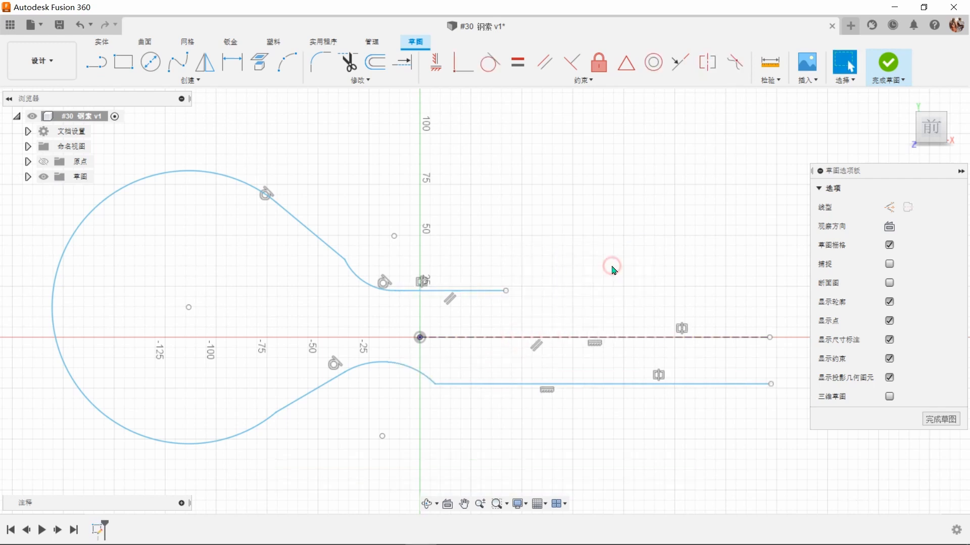
Step: Add tangent constraints at the lower arc and horizontal line, the upper arc and slanted line, and the lower slanted line and large arc
left_click(489, 63)
left_click(410, 371)
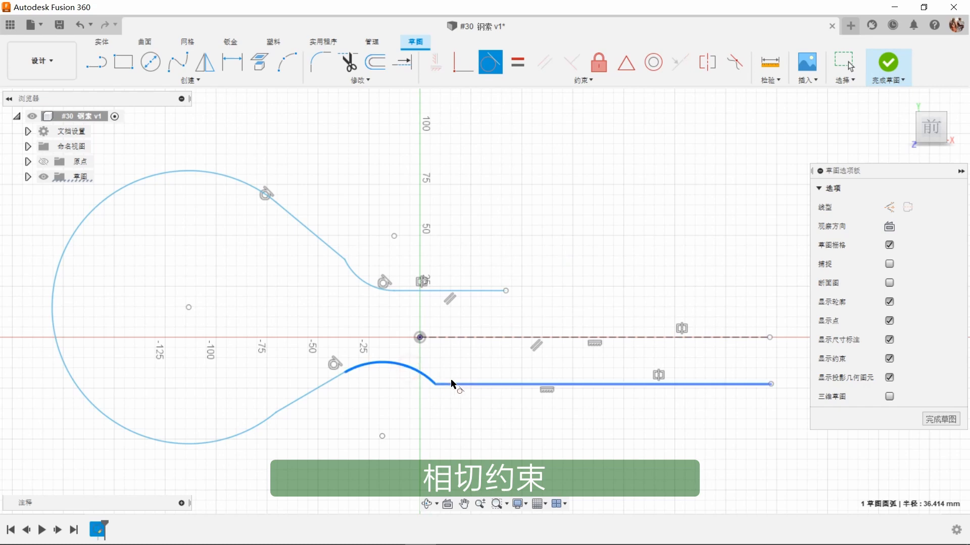
left_click(455, 385)
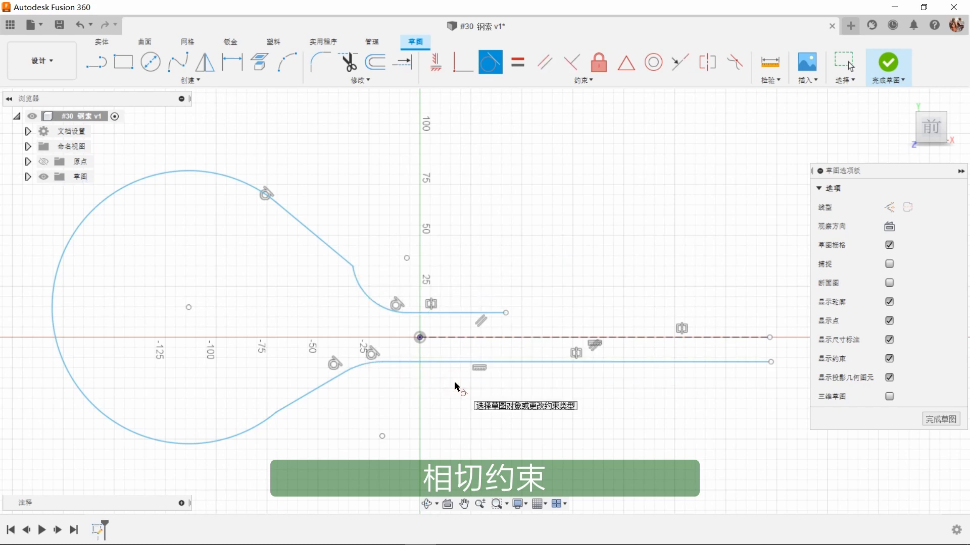
left_click(375, 305)
left_click(344, 260)
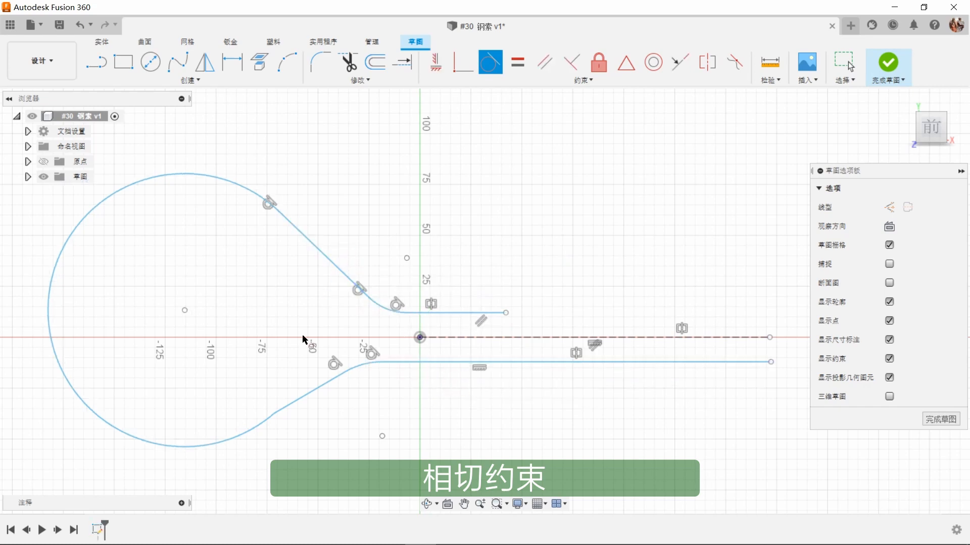
left_click(294, 404)
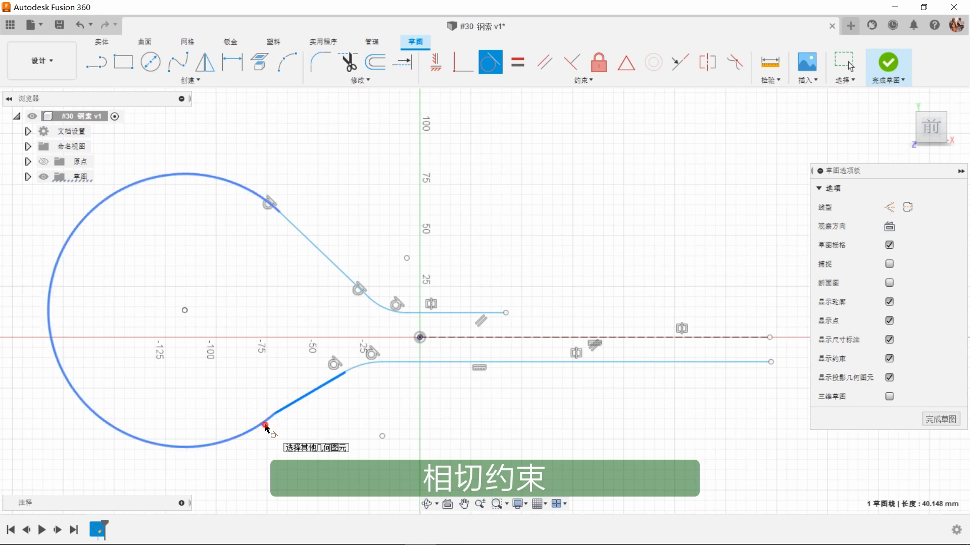
left_click(267, 428)
right_click(382, 435)
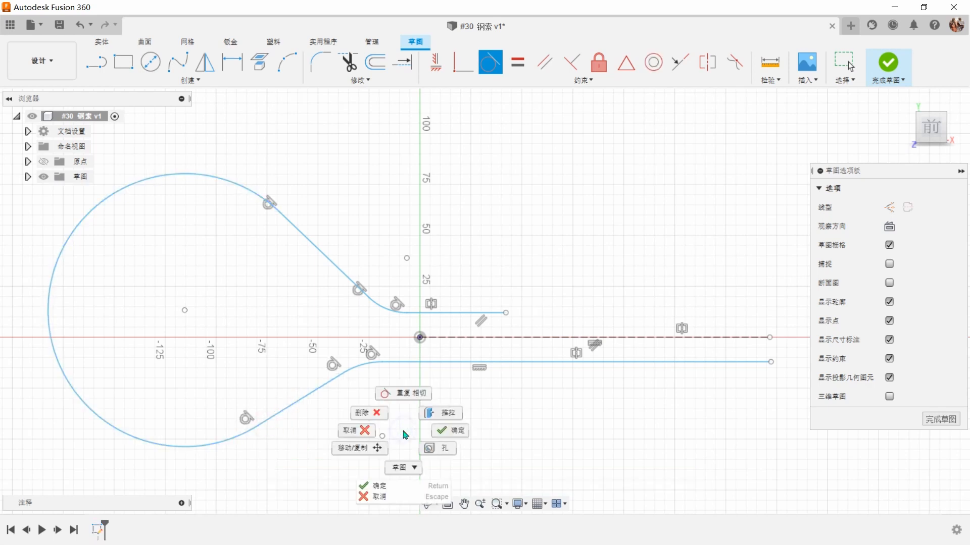
left_click(444, 432)
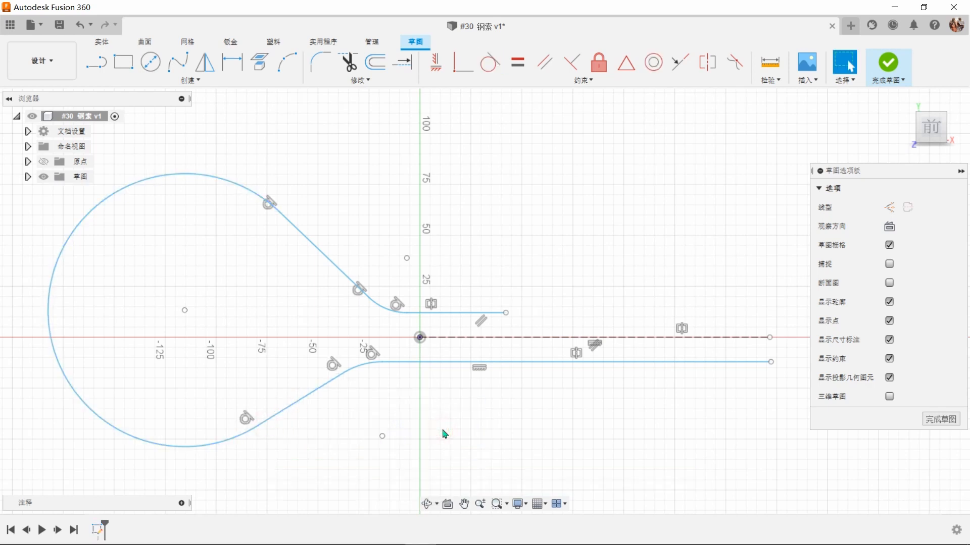
Step: Constrain the large arc's center horizontally to the sketch origin
left_click(441, 72)
left_click(420, 341)
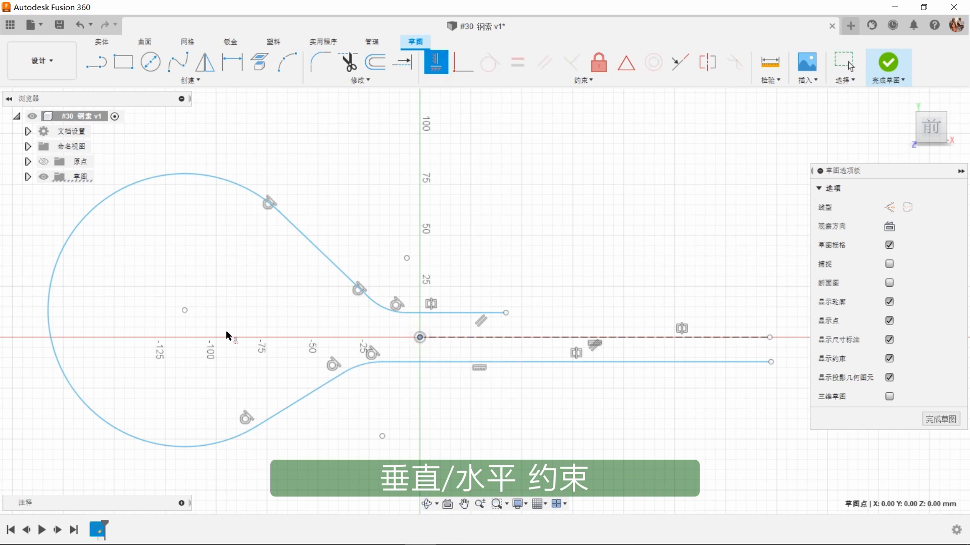
left_click(185, 310)
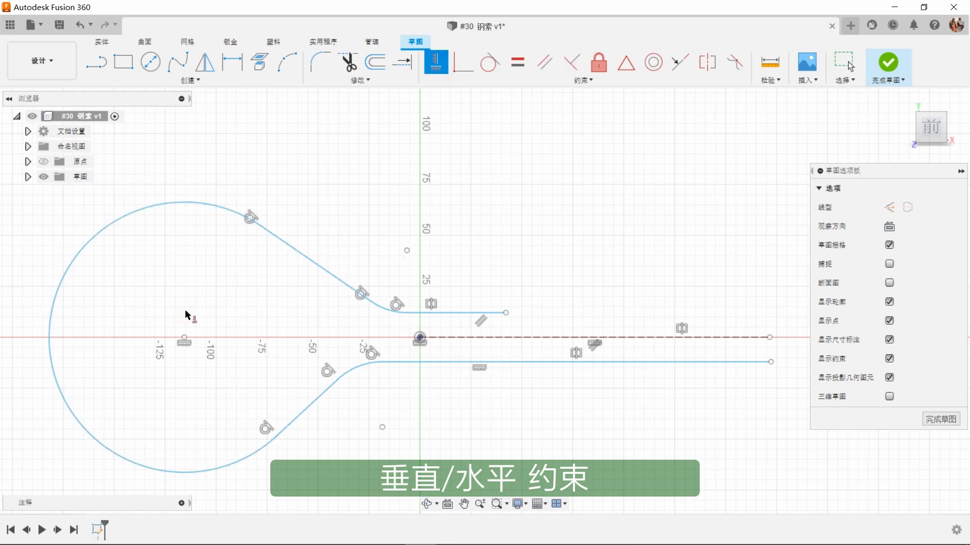
Step: Align the matching upper and lower endpoints of the slanted lines with vertical constraints, at both the large arc and the small arcs
left_click(260, 226)
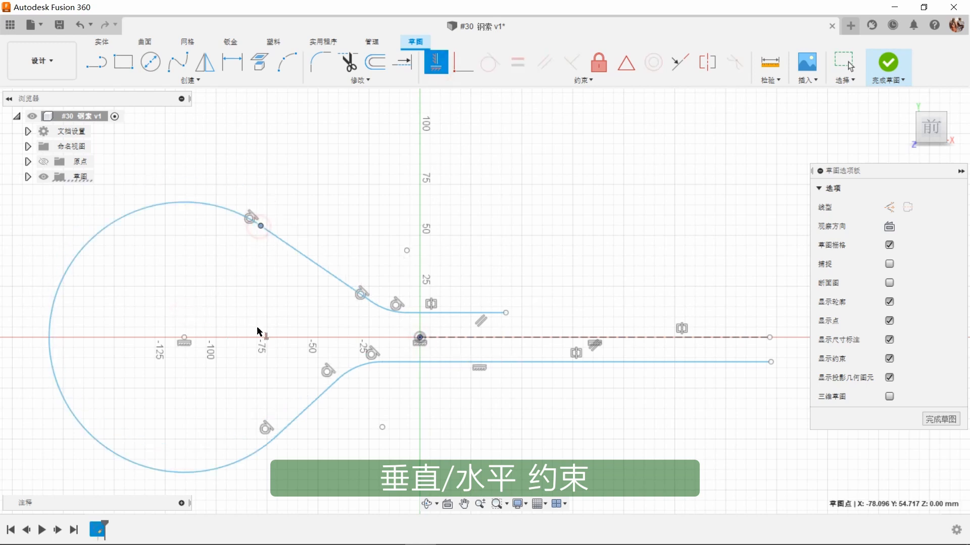
left_click(277, 437)
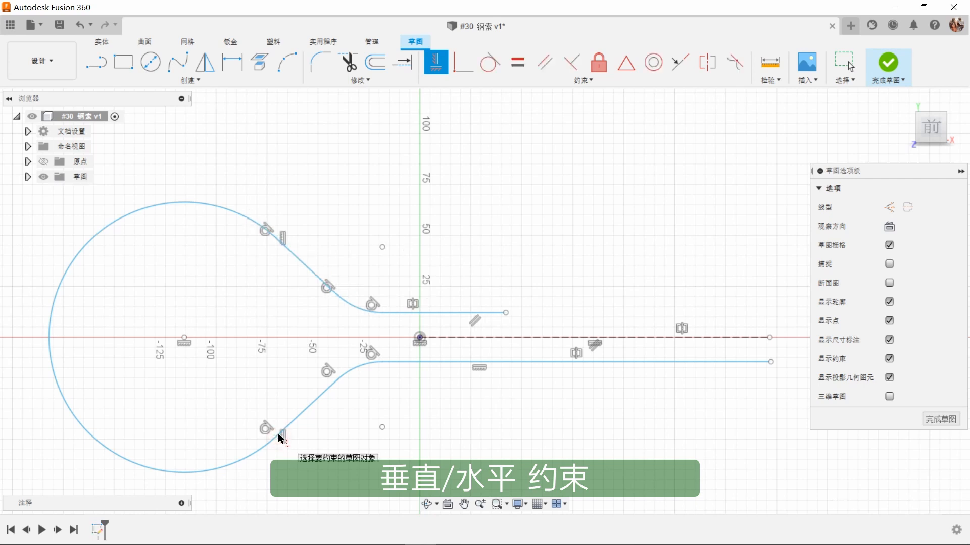
left_click(338, 296)
left_click(338, 380)
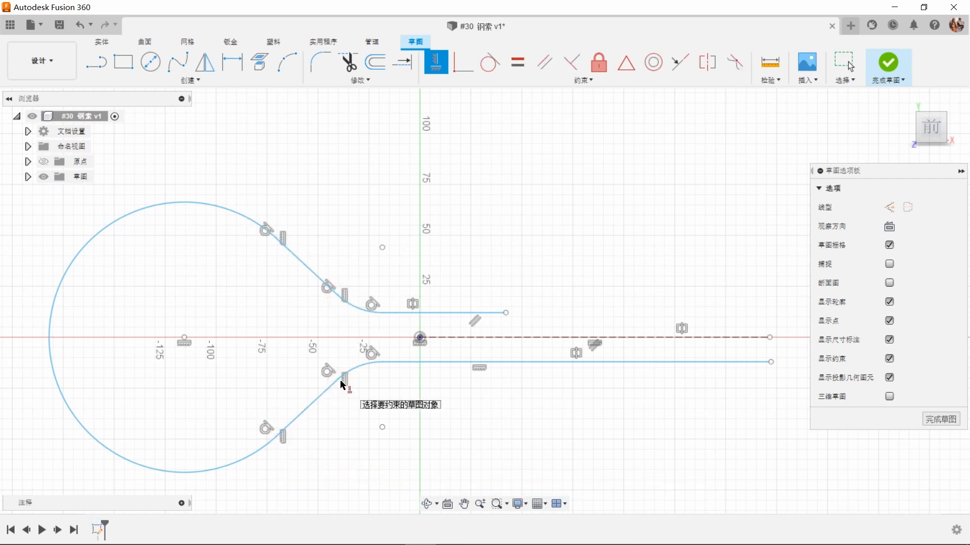
key("Escape")
Step: Dimension the horizontal distance between the origin and the large arc's center as 120 mm
left_click(232, 63)
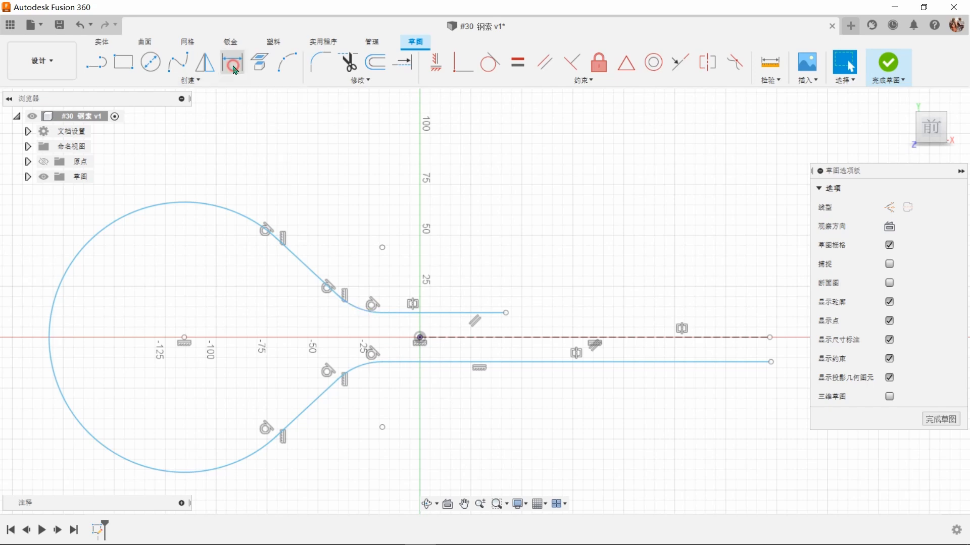
scroll(396, 301, "down", 2)
middle_click_drag(396, 302, 485, 259)
left_click(521, 287)
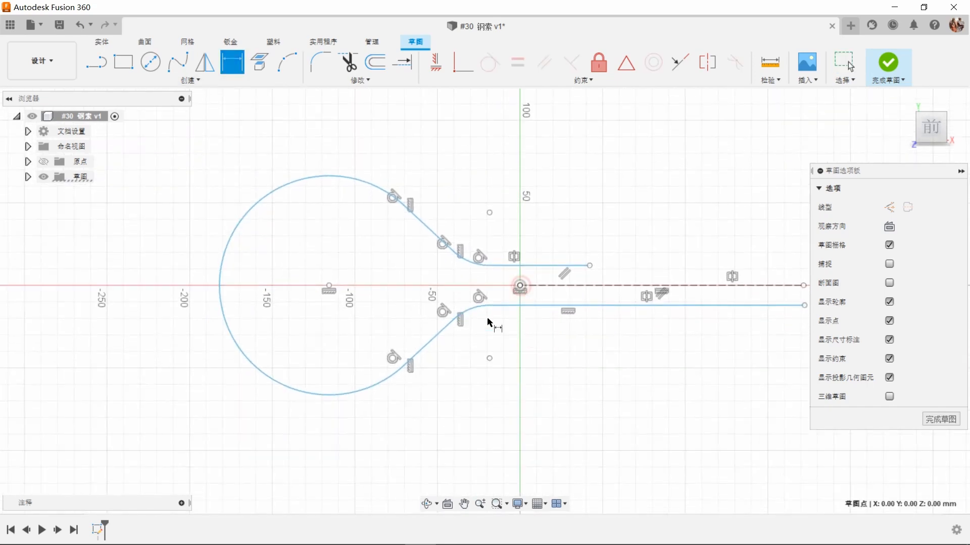
left_click(327, 287)
left_click(513, 441)
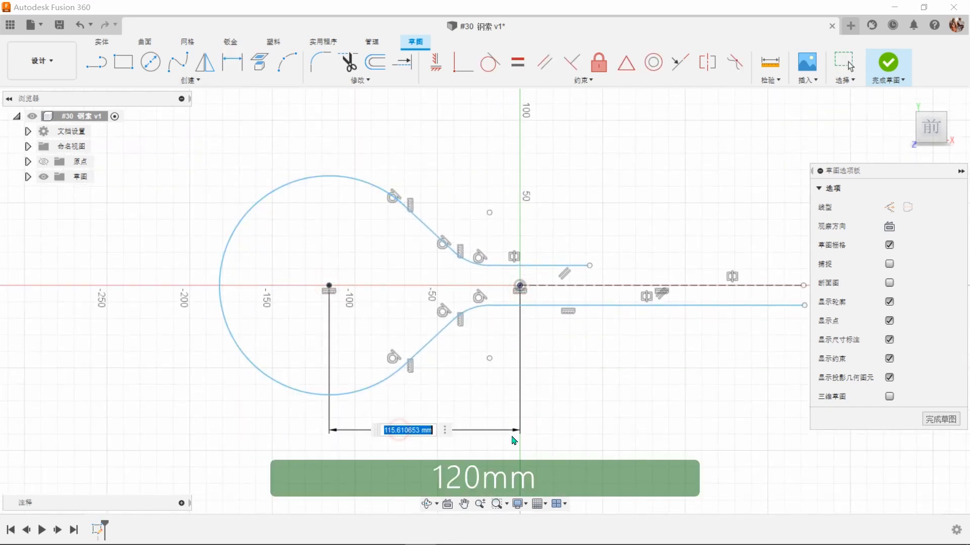
type("120")
key("Return")
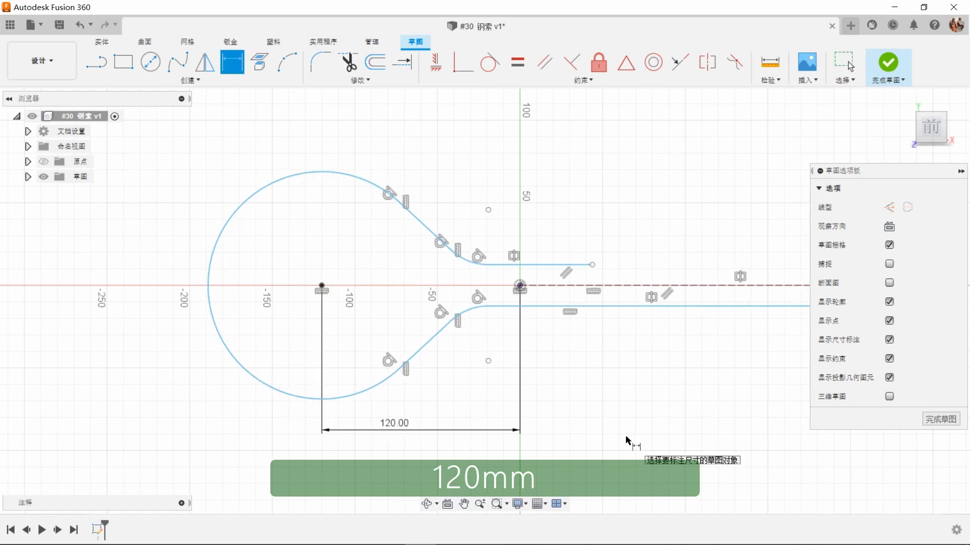
Step: Dimension the large arc's radius as 60 mm and the small upper arc's radius as 50 mm
left_click(221, 230)
left_click(185, 198)
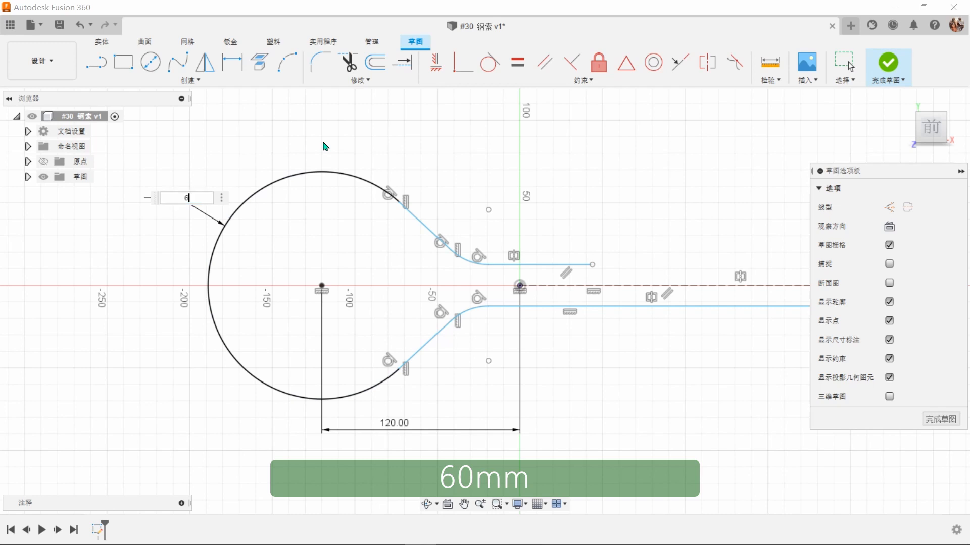
key("Return")
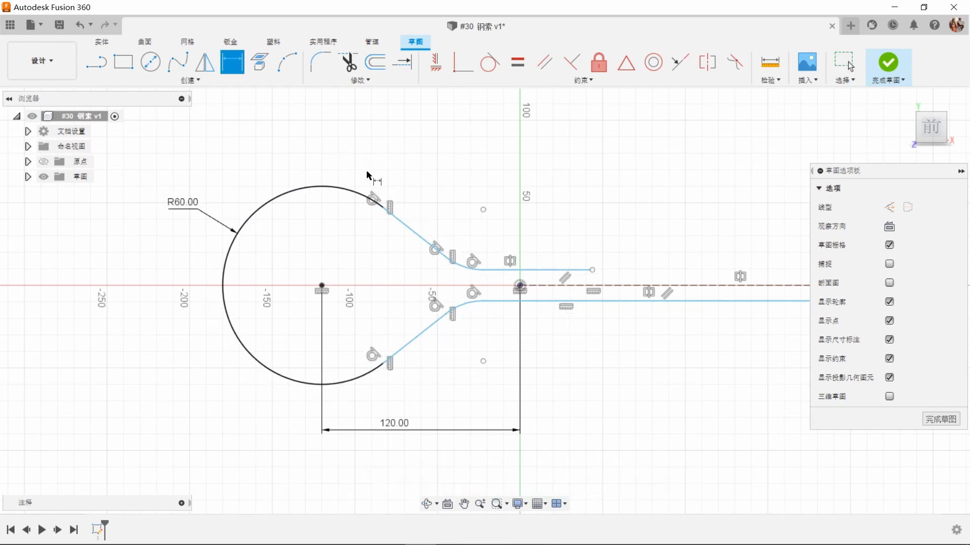
left_click(456, 266)
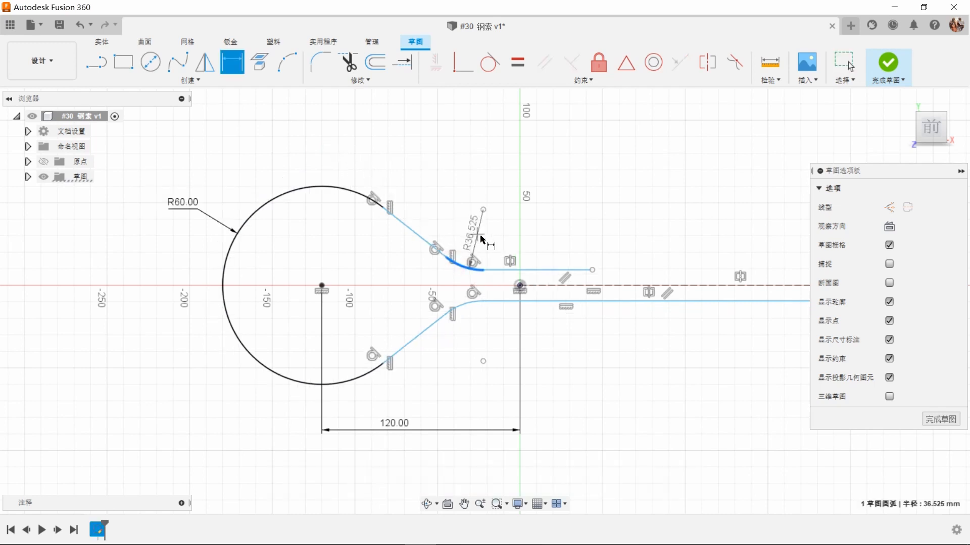
left_click(484, 221)
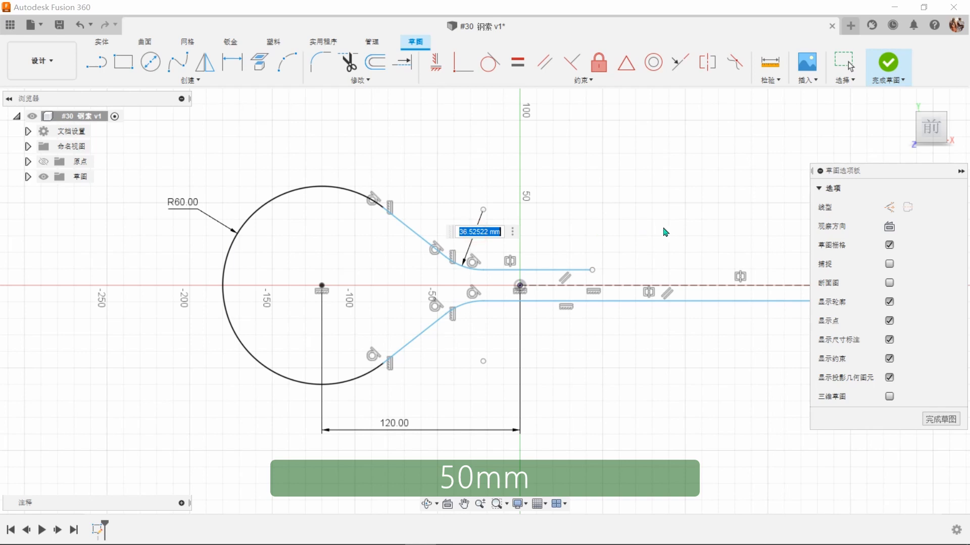
key("Return")
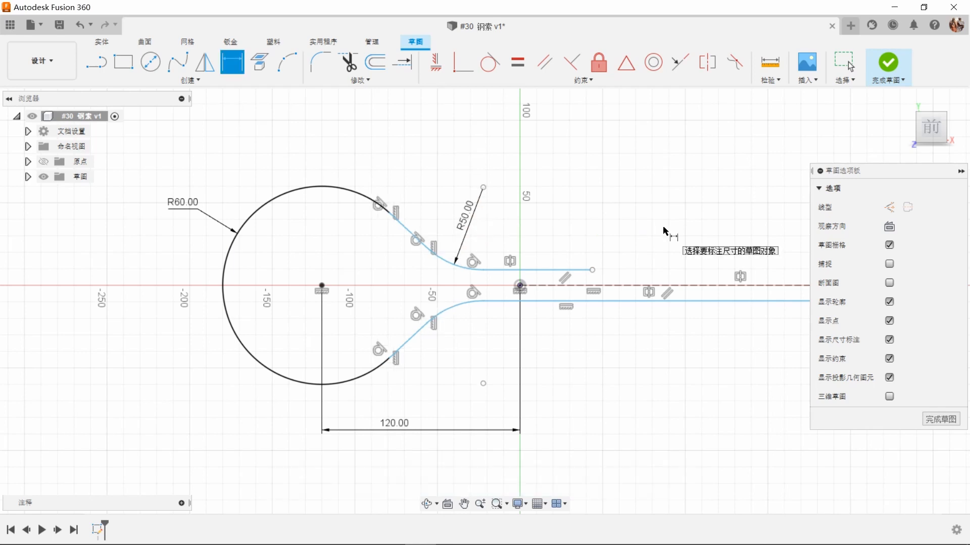
Step: Dimension the upper horizontal line's length as 90 mm
left_click(573, 271)
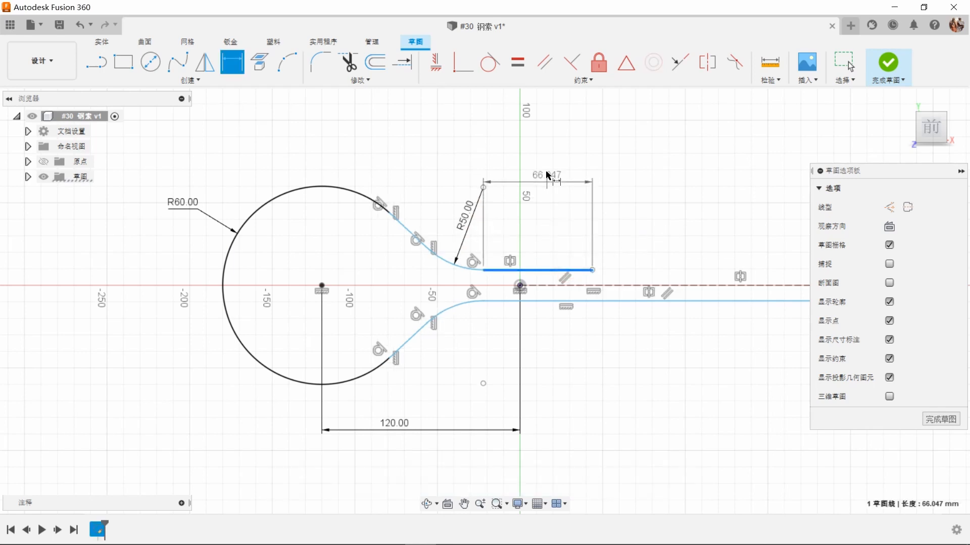
left_click(550, 170)
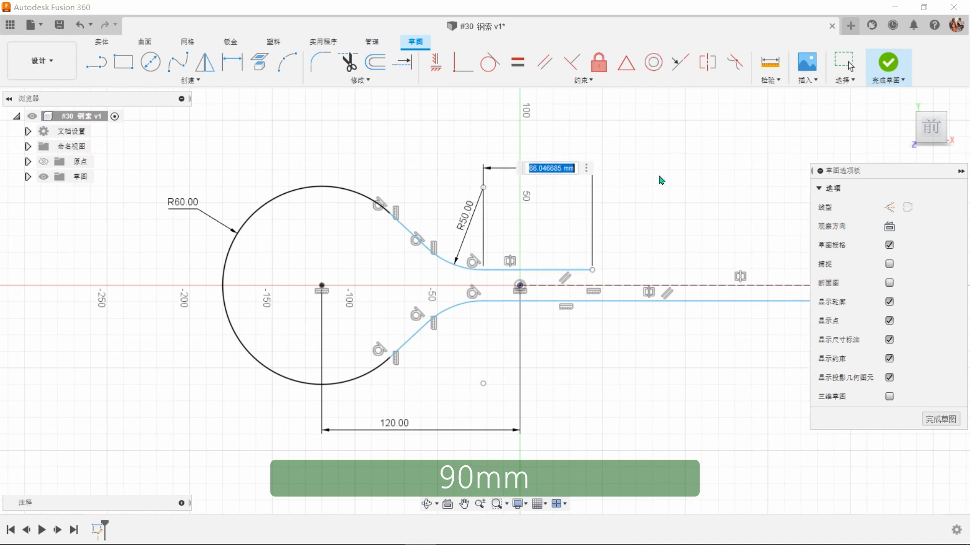
type("90")
key("Return")
scroll(641, 217, "down", 1)
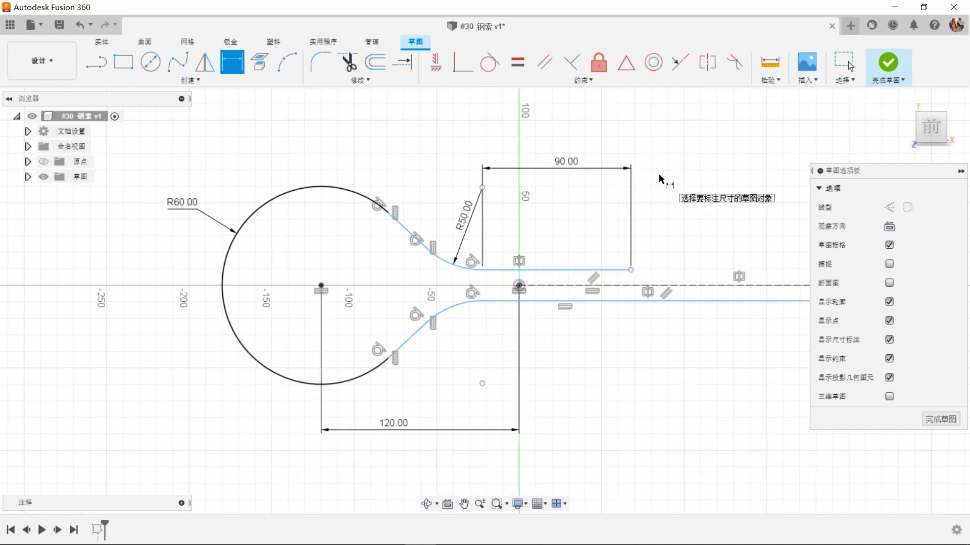
Step: Dimension the lower horizontal line's length as 300 mm
left_click(584, 307)
left_click(566, 399)
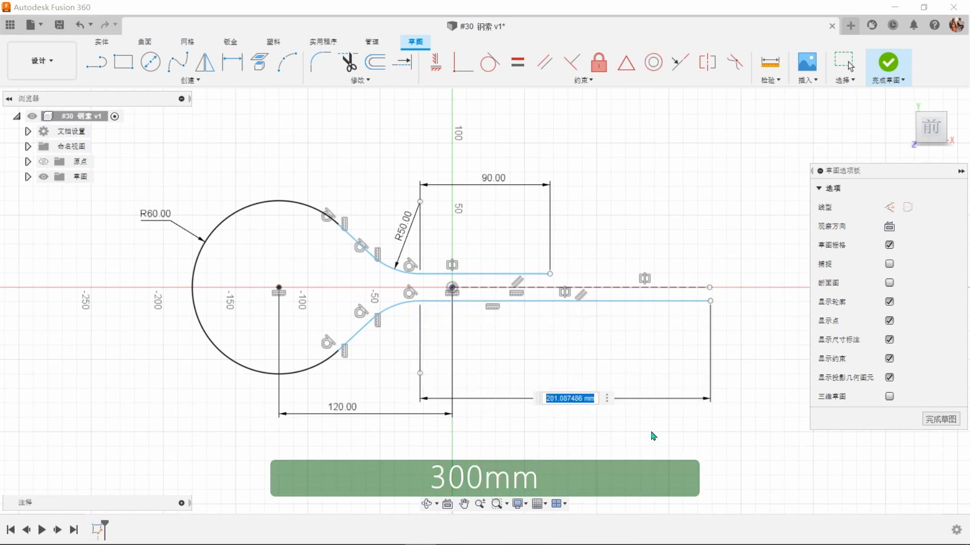
type("300")
key("Return")
scroll(652, 435, "down", 2)
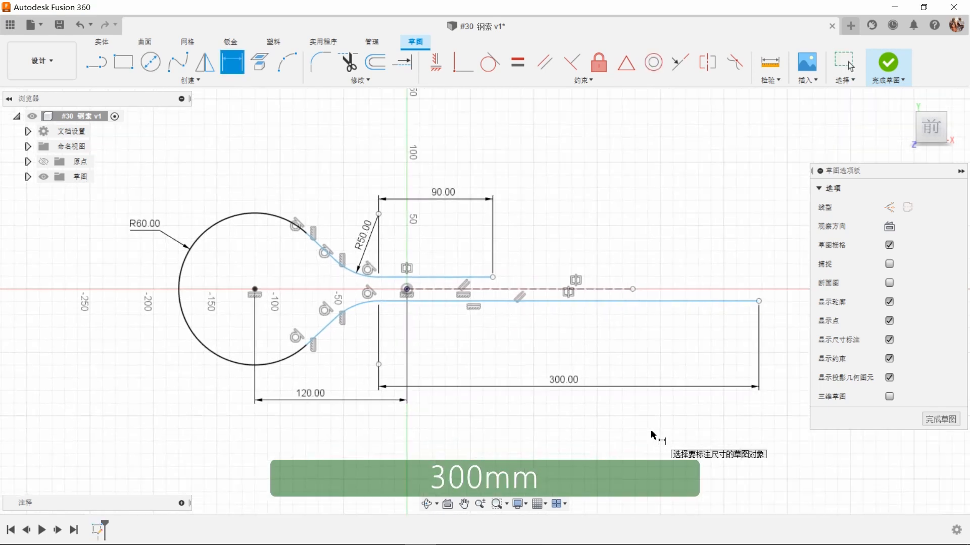
Step: Dimension the vertical distance between the upper and lower horizontal lines as 30 mm and finish the path sketch
left_click(475, 277)
left_click(476, 304)
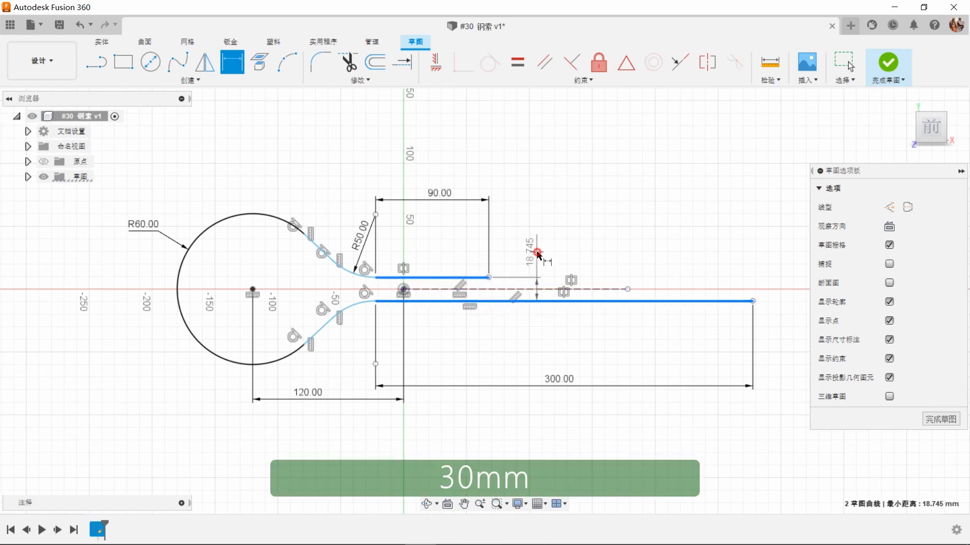
left_click(533, 250)
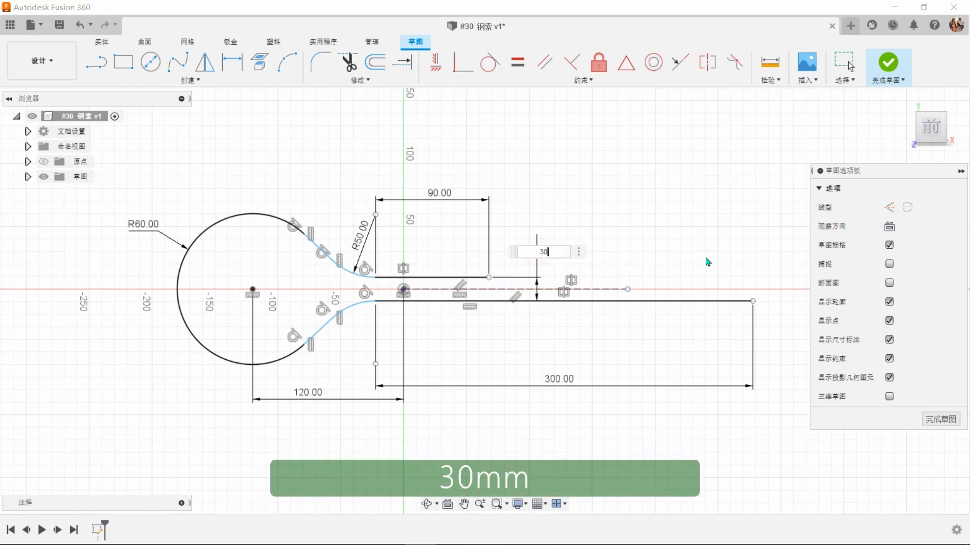
key("Return")
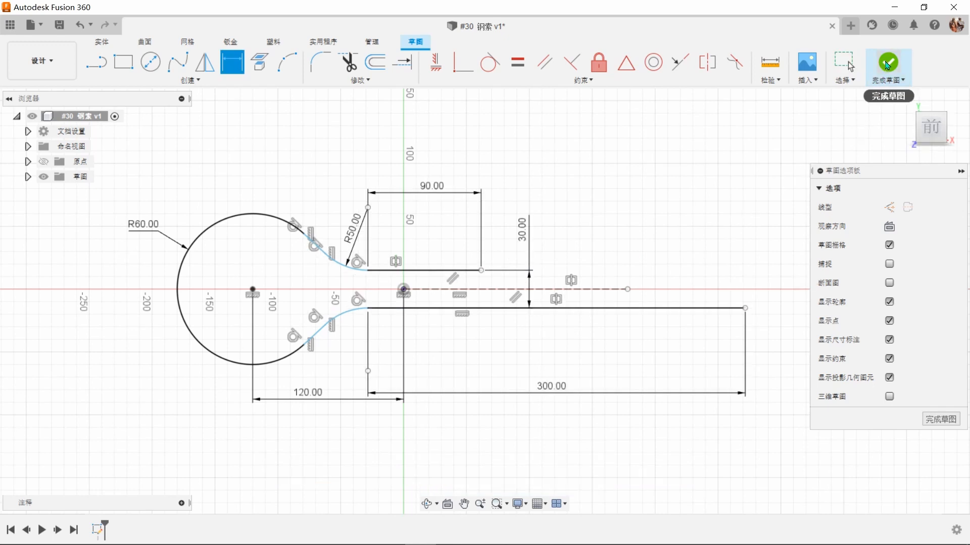
left_click(888, 63)
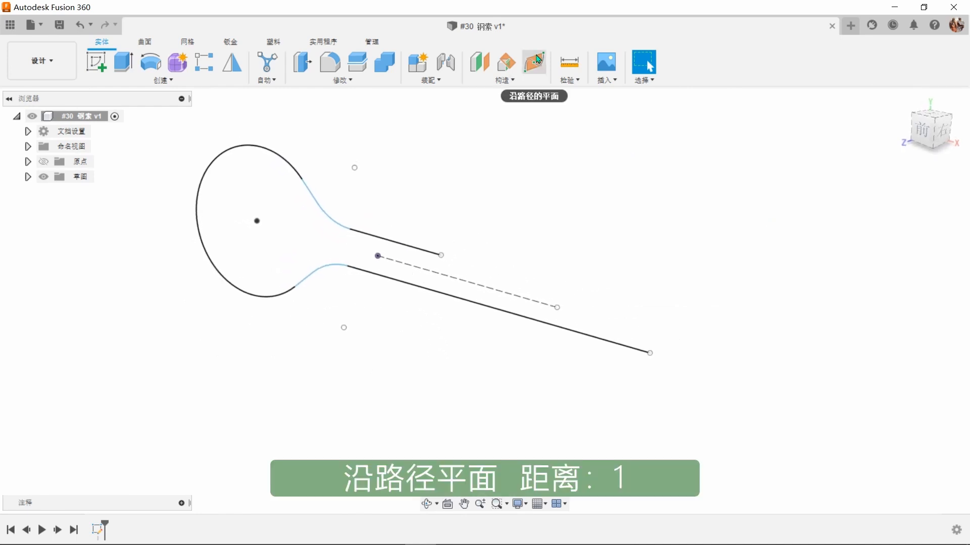
Step: Create a plane along the path at the free end of the long lower line, with a proportional distance of 1.00
left_click(537, 62)
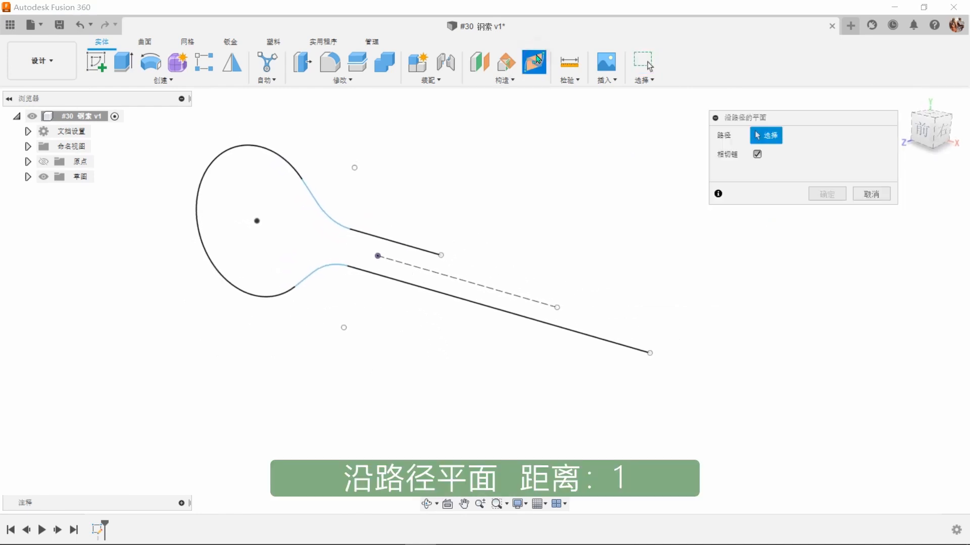
left_click(654, 354)
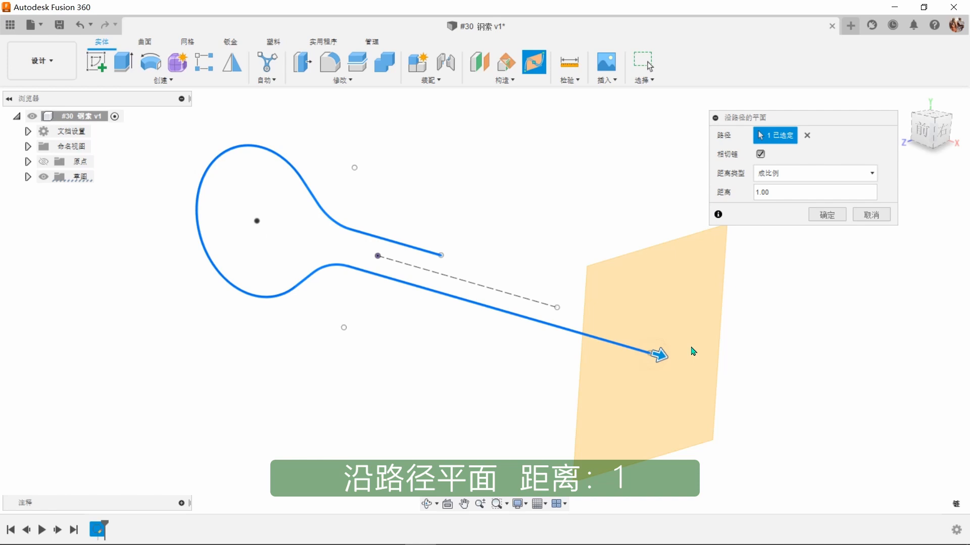
left_click(831, 216)
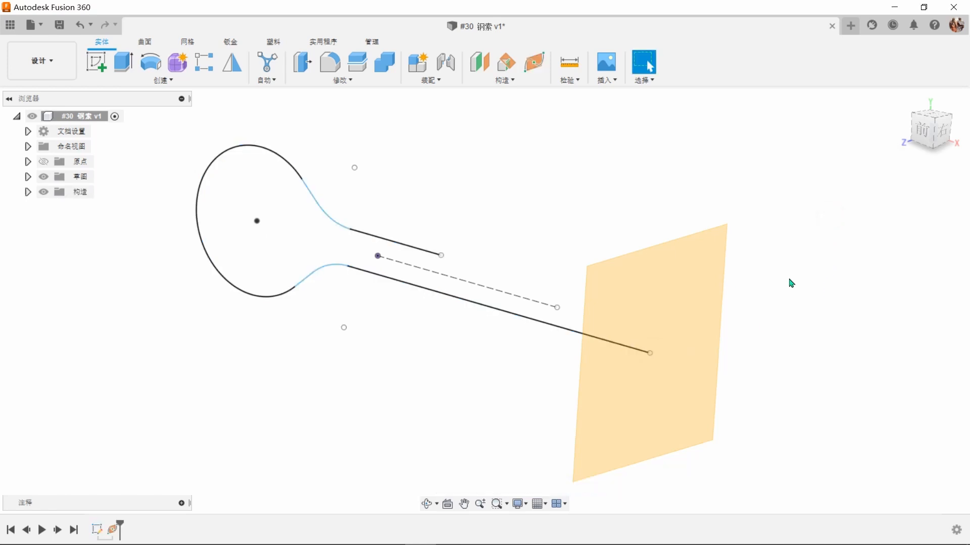
Step: In a new sketch on the path-end plane, draw three concentric circles at the origin, about 110, 45 and 36 mm in diameter
left_click(689, 283)
right_click(689, 284)
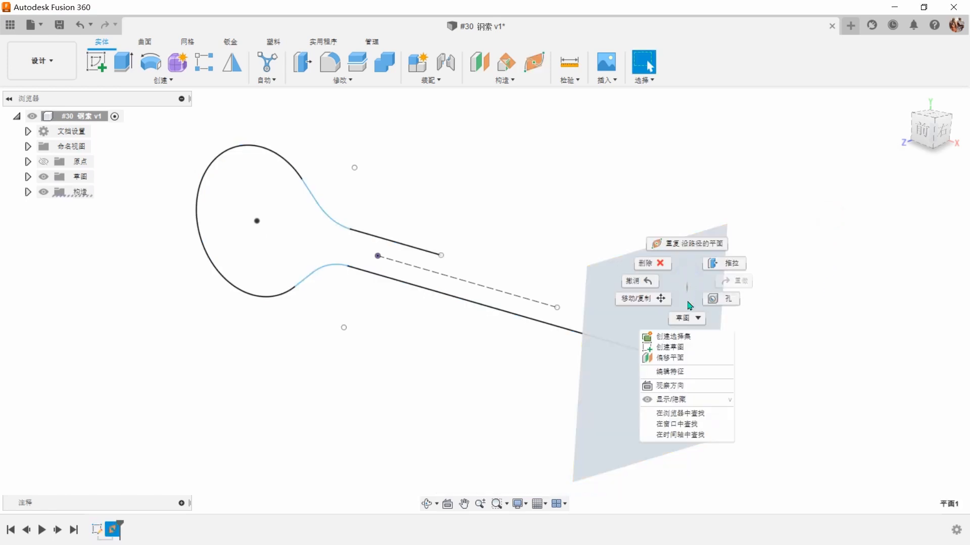
left_click(689, 347)
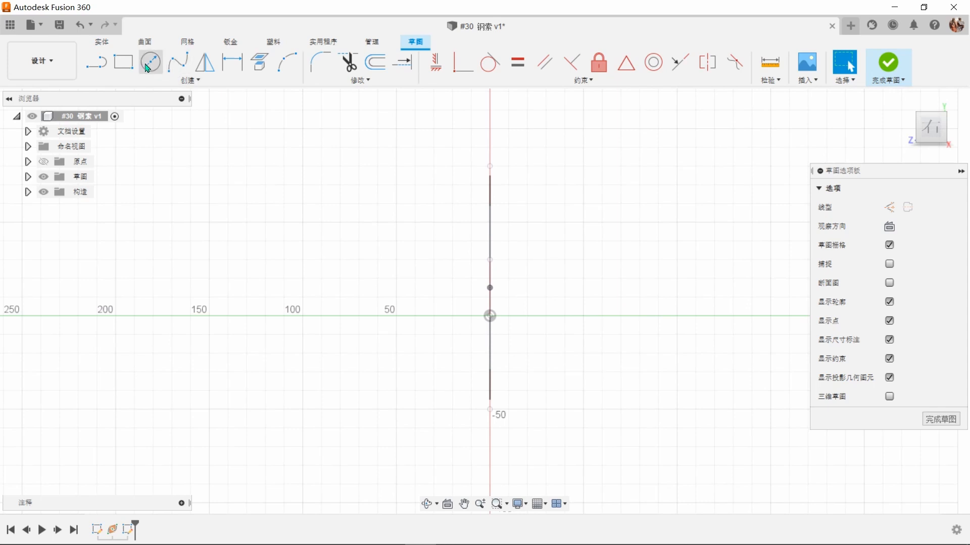
left_click(150, 63)
left_click(490, 317)
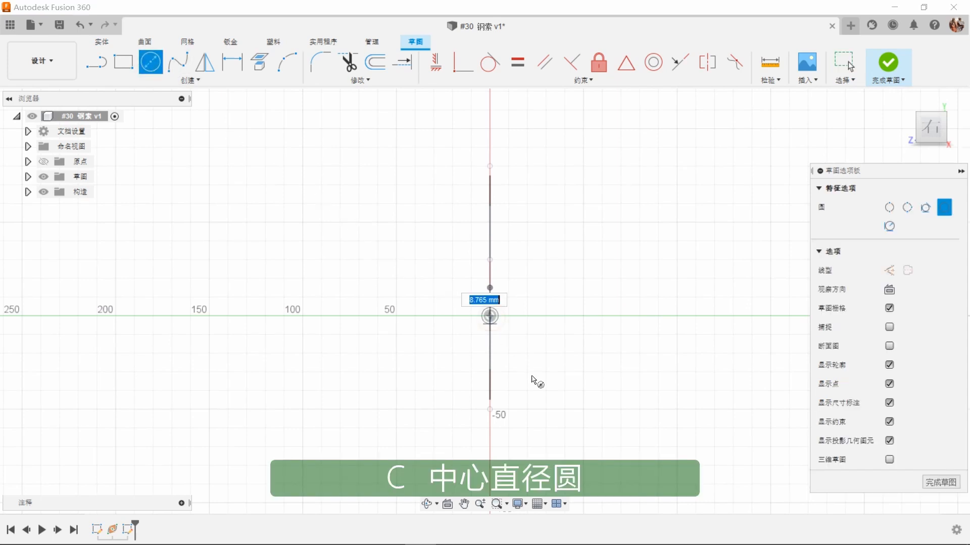
left_click(547, 402)
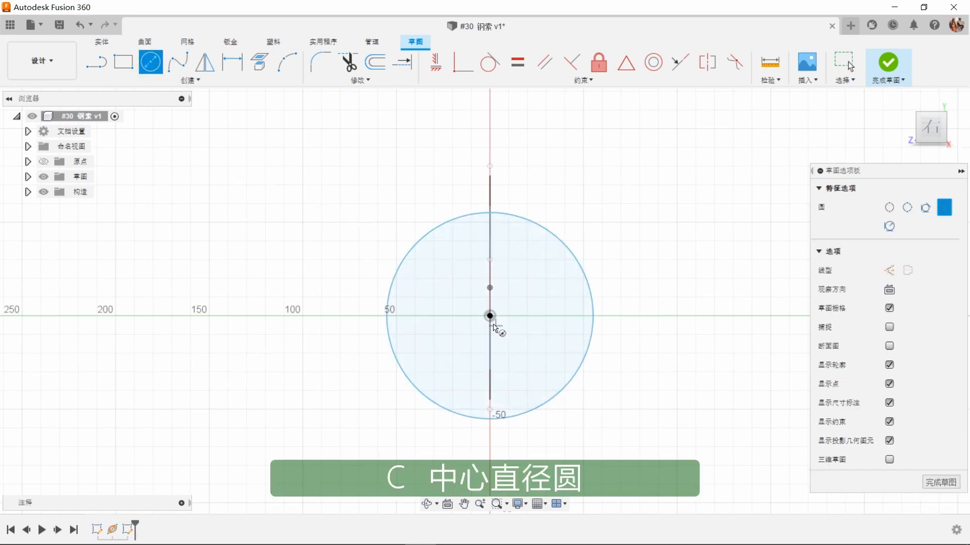
left_click(509, 354)
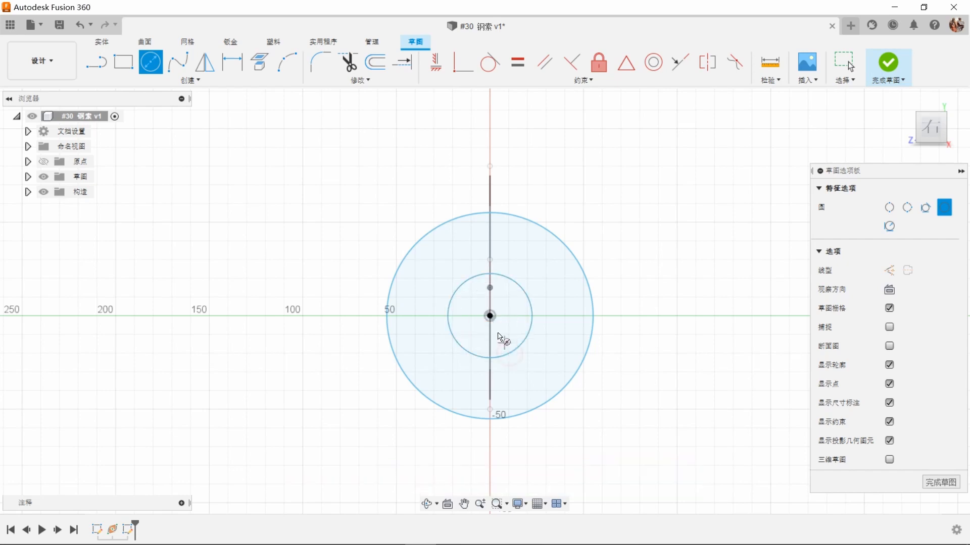
left_click(490, 316)
left_click(513, 342)
scroll(525, 333, "up", 1)
scroll(525, 333, "up", 2)
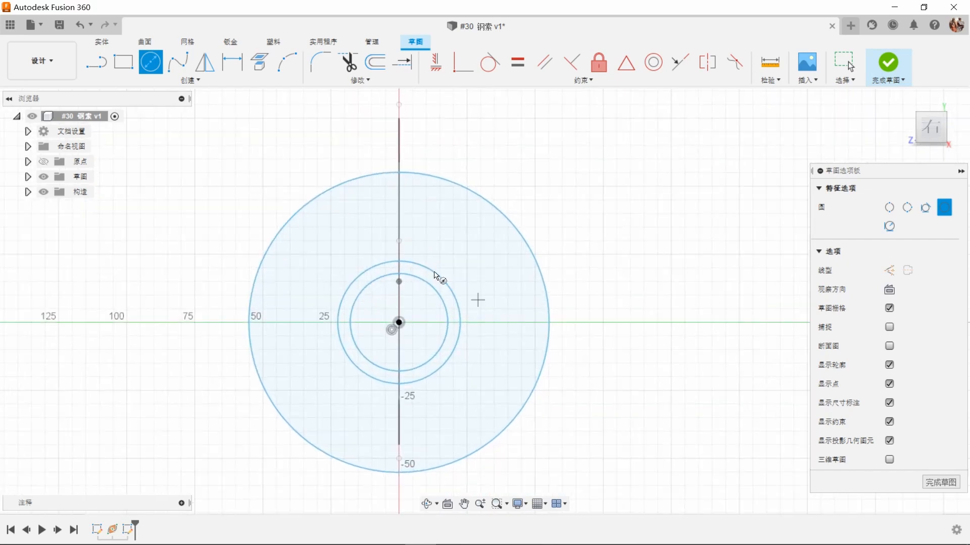
Step: Sketch a circle about 23 mm in diameter, centred on the vertical line between the outer and middle circles
left_click(398, 208)
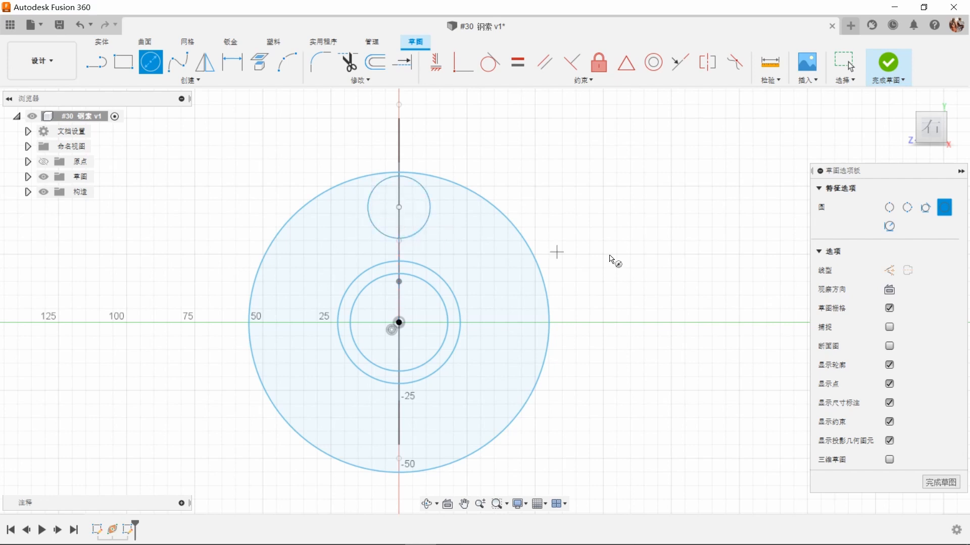
right_click(647, 257)
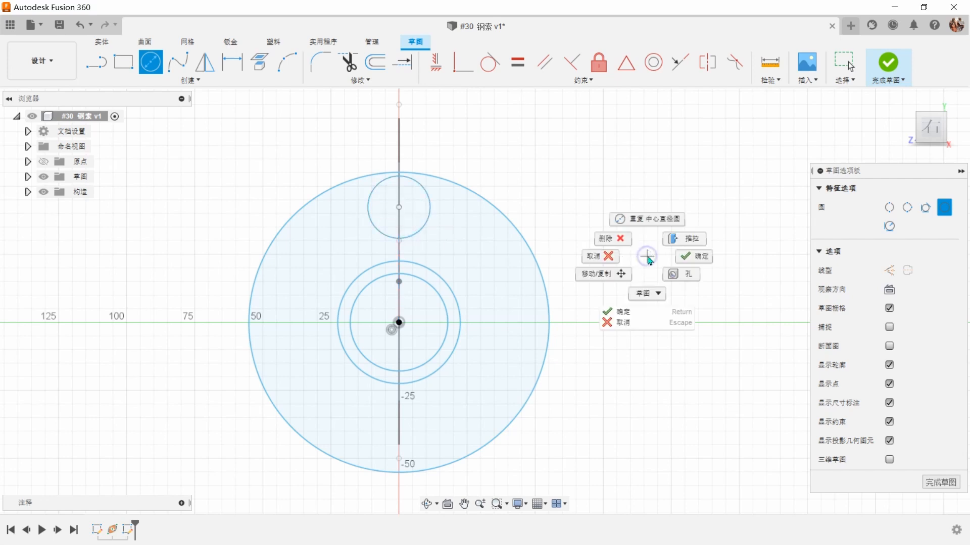
left_click(683, 257)
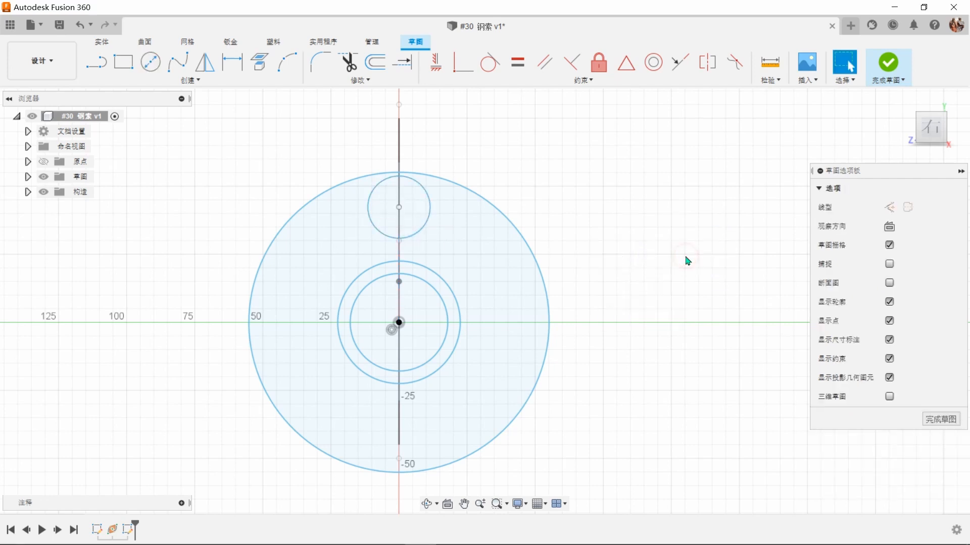
Step: Convert the outer circle, the middle circle and the small upper circle to construction geometry, keeping the innermost circle solid
left_click(549, 314)
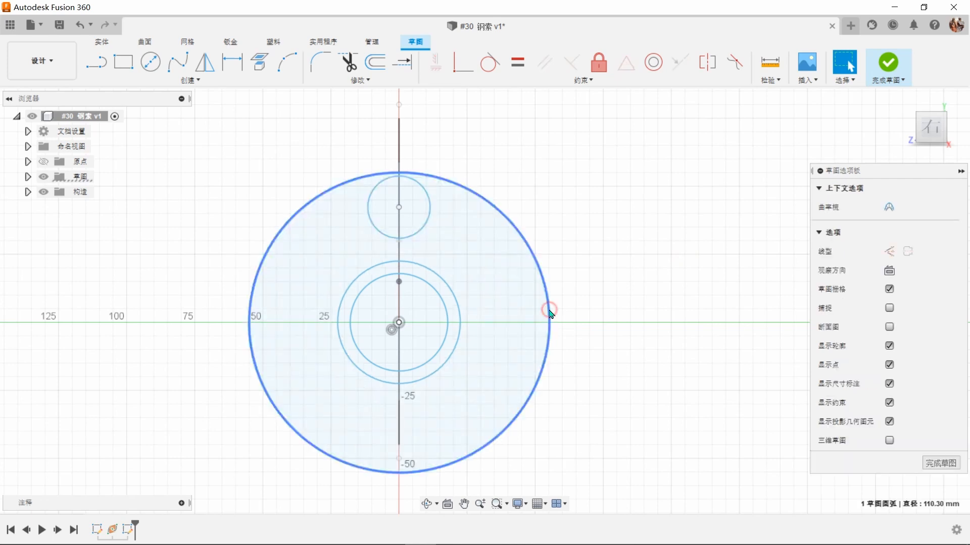
left_click(459, 311, "shift")
key("x")
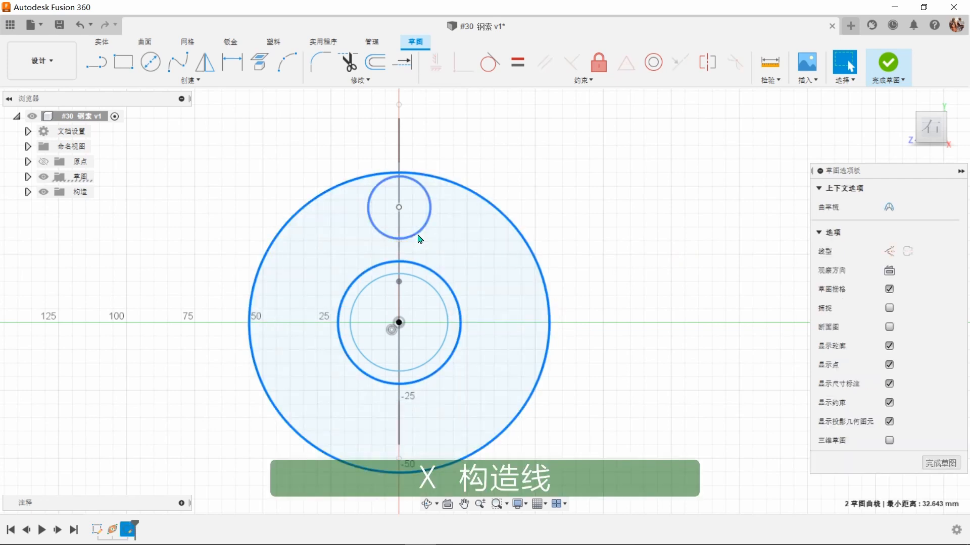
key("x")
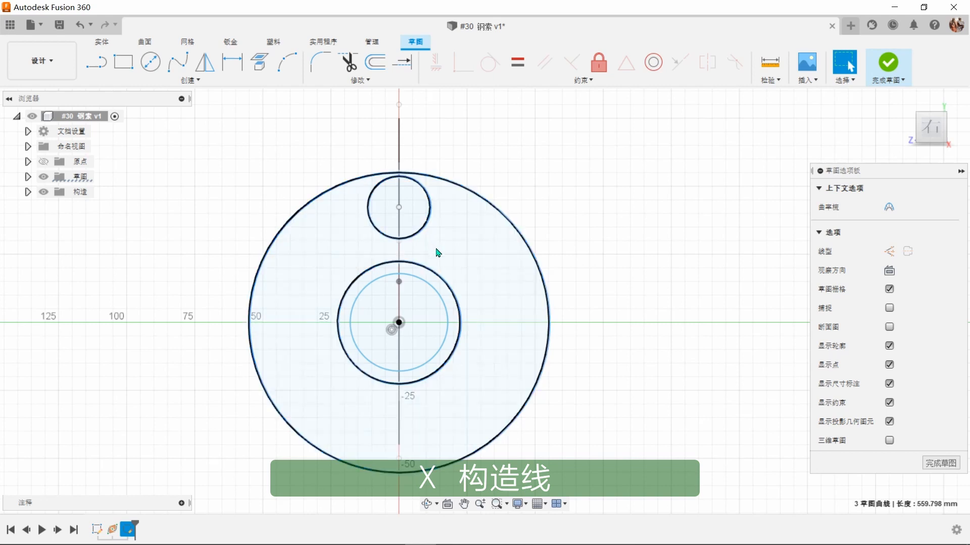
left_click(459, 253)
left_click(653, 245)
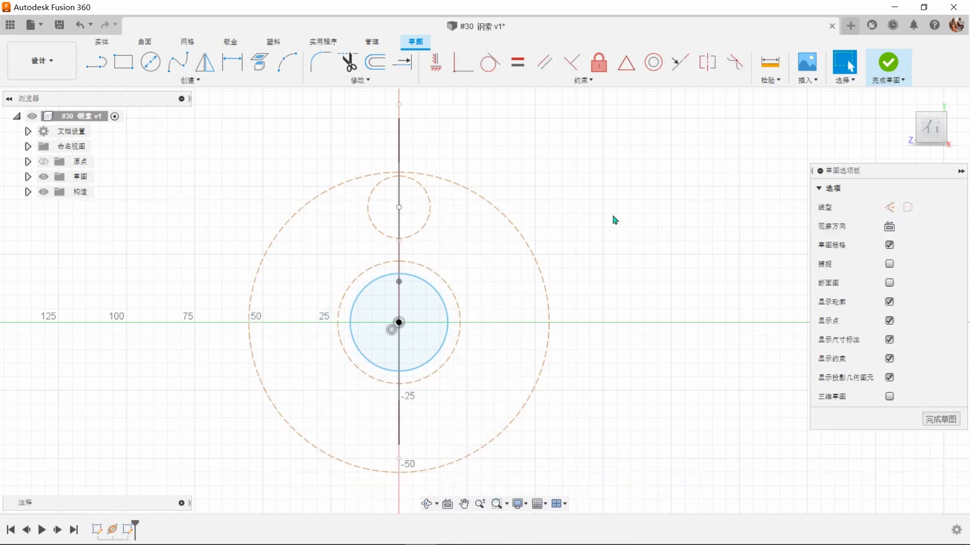
Step: Constrain the small upper circle to be tangent to both the middle and the outer construction circles
left_click(489, 62)
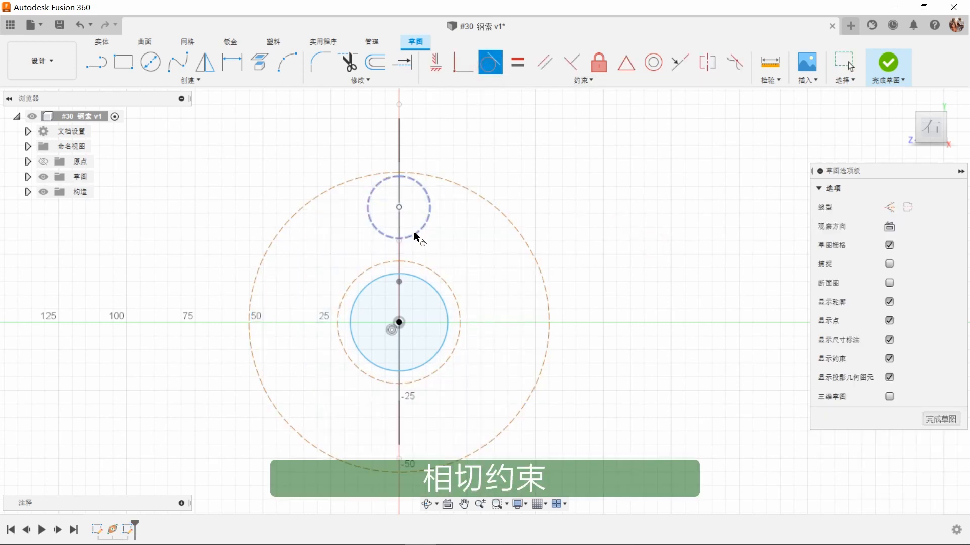
left_click(415, 233)
left_click(391, 263)
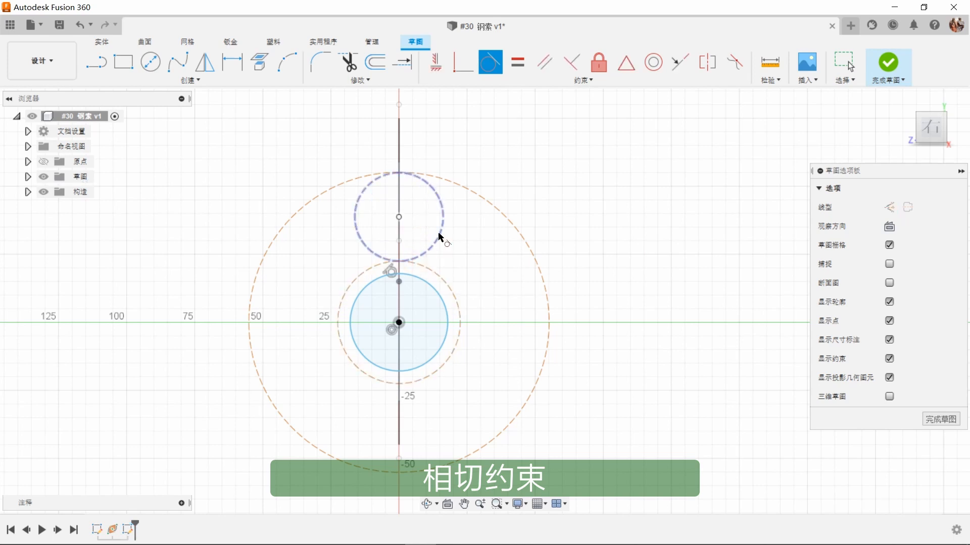
left_click(461, 190)
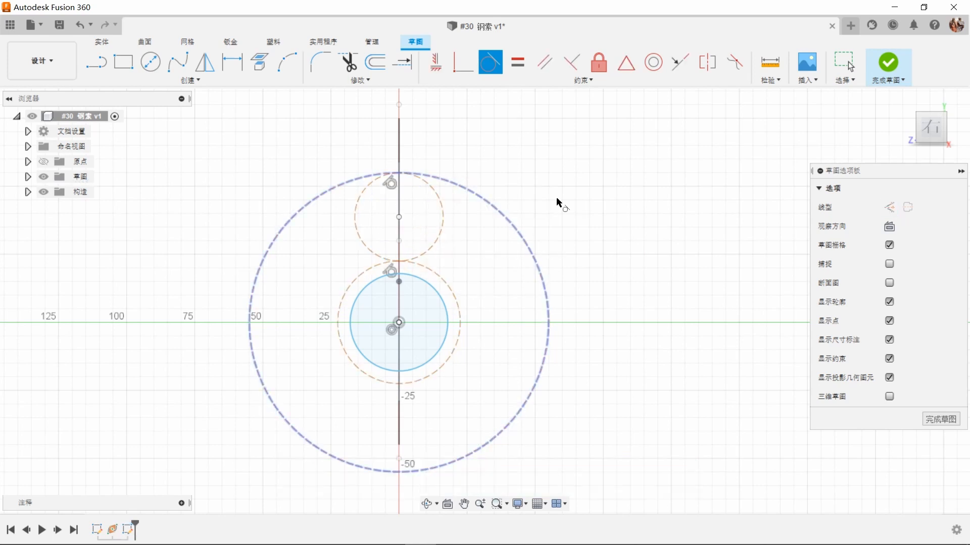
right_click(574, 201)
left_click(617, 201)
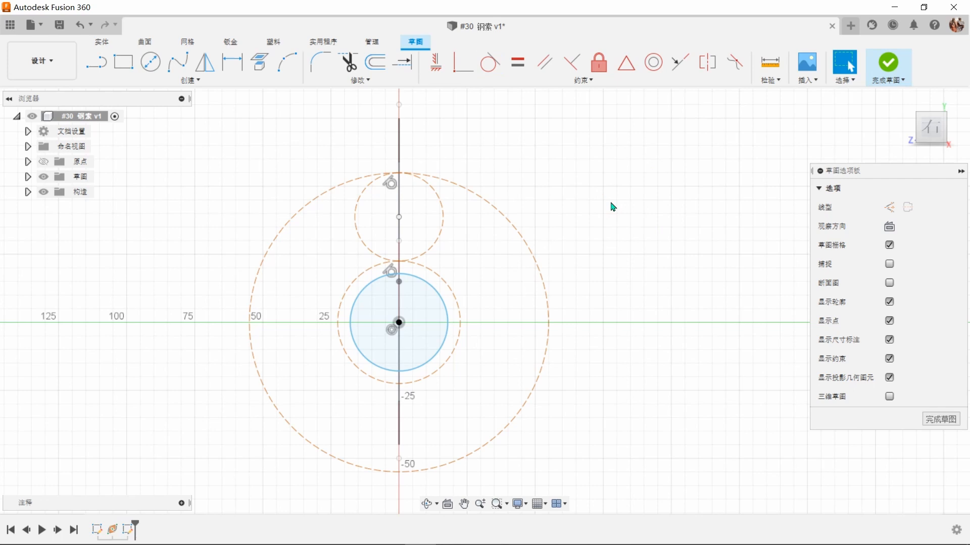
Step: Dimension the outer construction circle's diameter as 25 mm and place the dimension text outside the circle
left_click(232, 62)
left_click(544, 292)
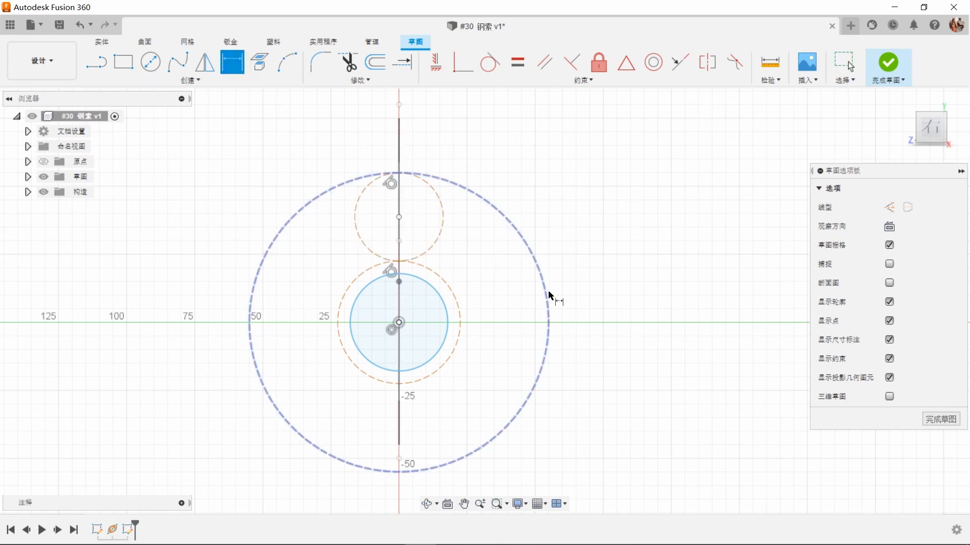
left_click(596, 285)
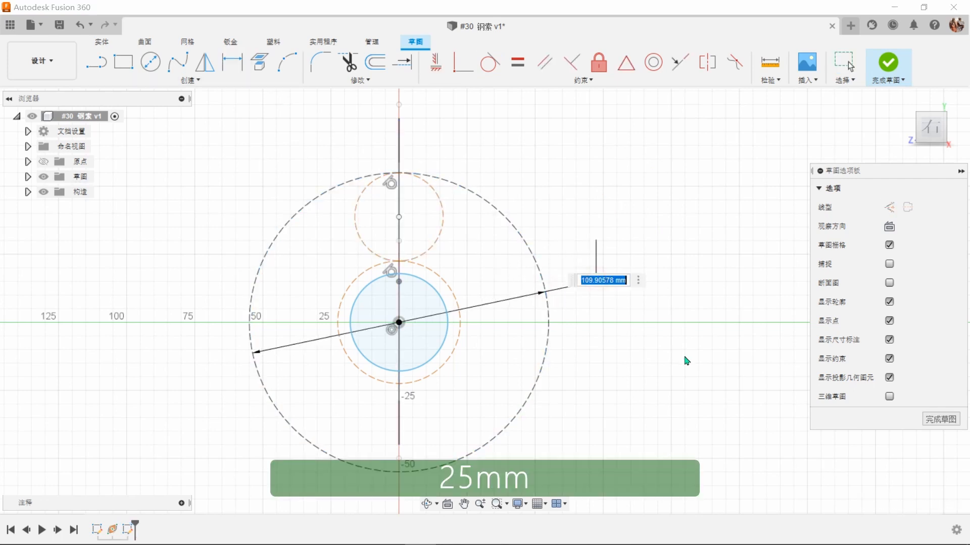
key("Return")
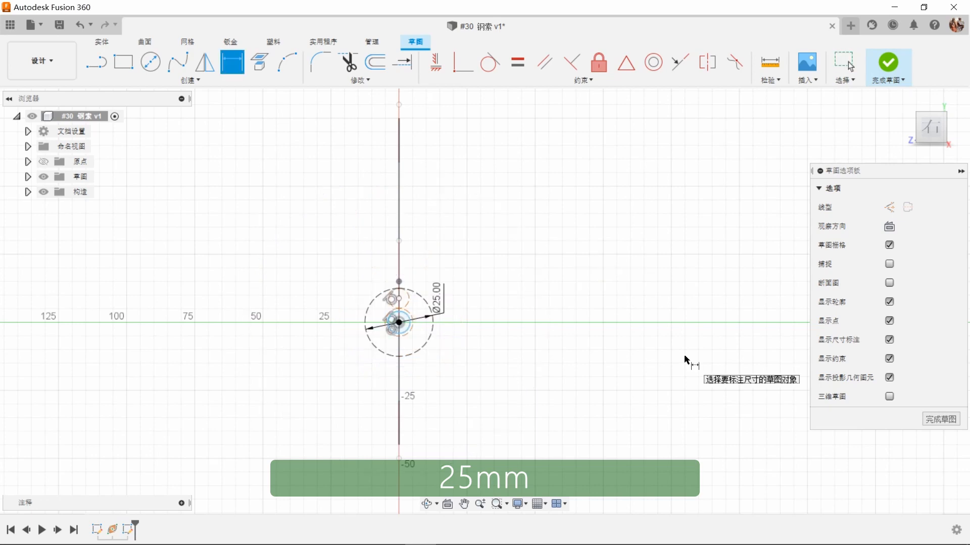
scroll(667, 353, "up", 5)
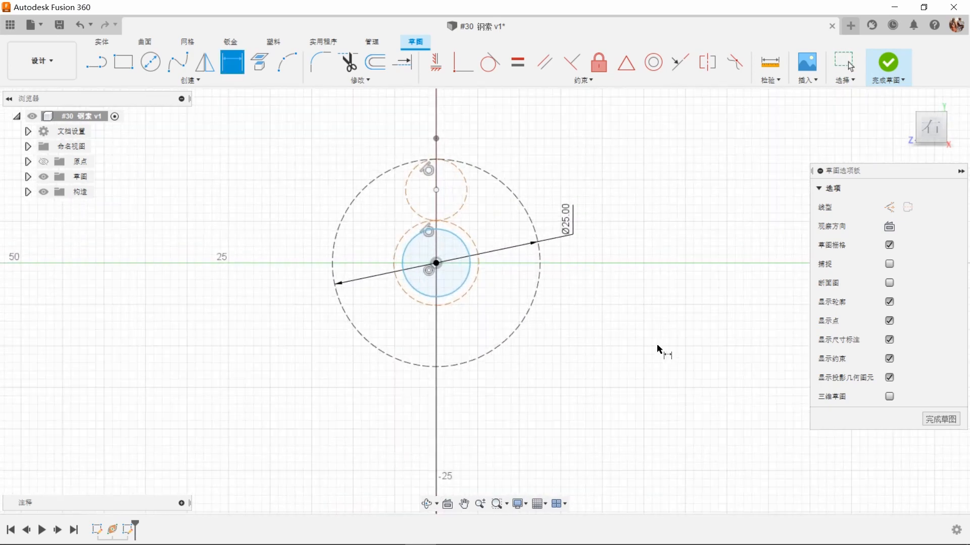
left_click(637, 298)
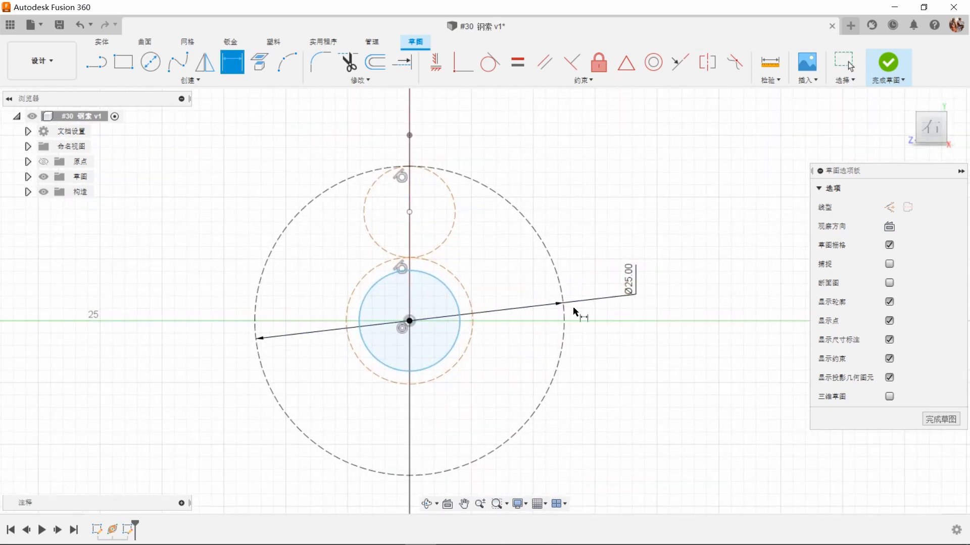
Step: Dimension the concentric inner circles' diameters: 8.5 mm for the construction circle and 8 mm for the solid innermost circle
left_click(473, 313)
left_click(498, 372)
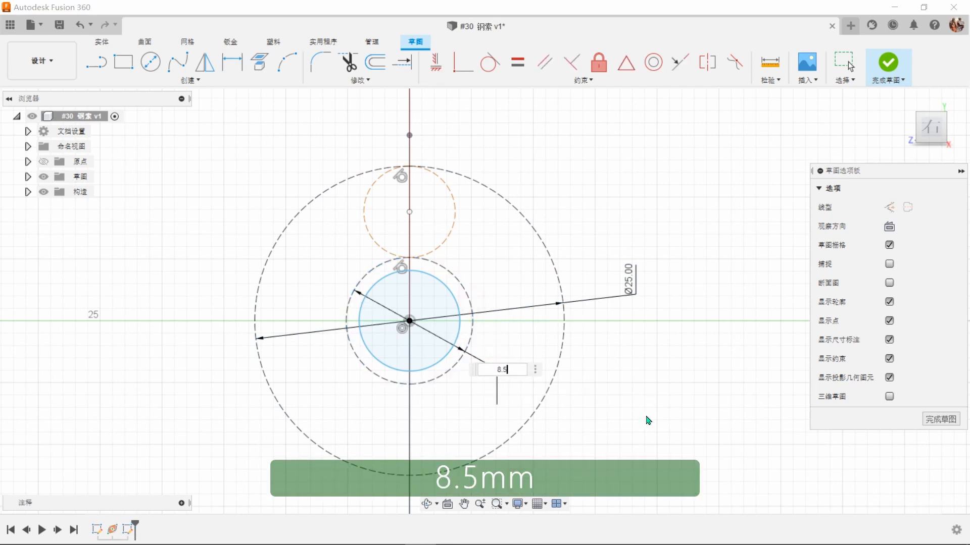
key("Return")
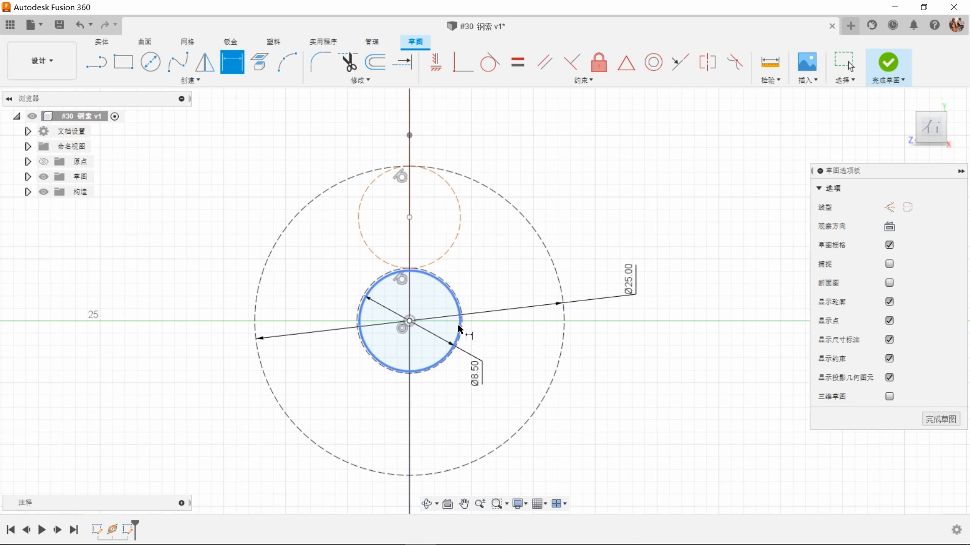
left_click(457, 334)
left_click(354, 404)
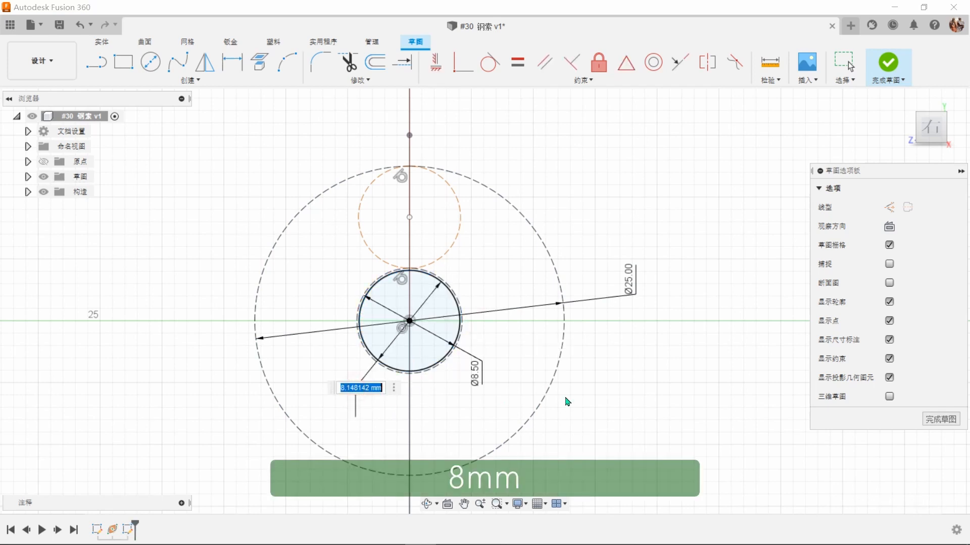
key("Return")
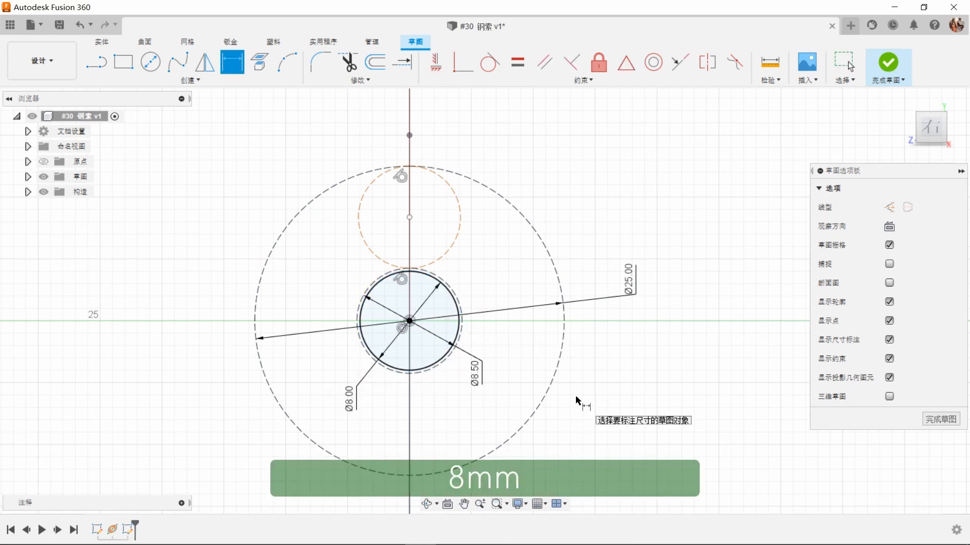
Step: Draw a circle about 3.3 mm in diameter centred in the upper construction circle, and a smaller circle beside it inside the same construction circle
left_click(150, 62)
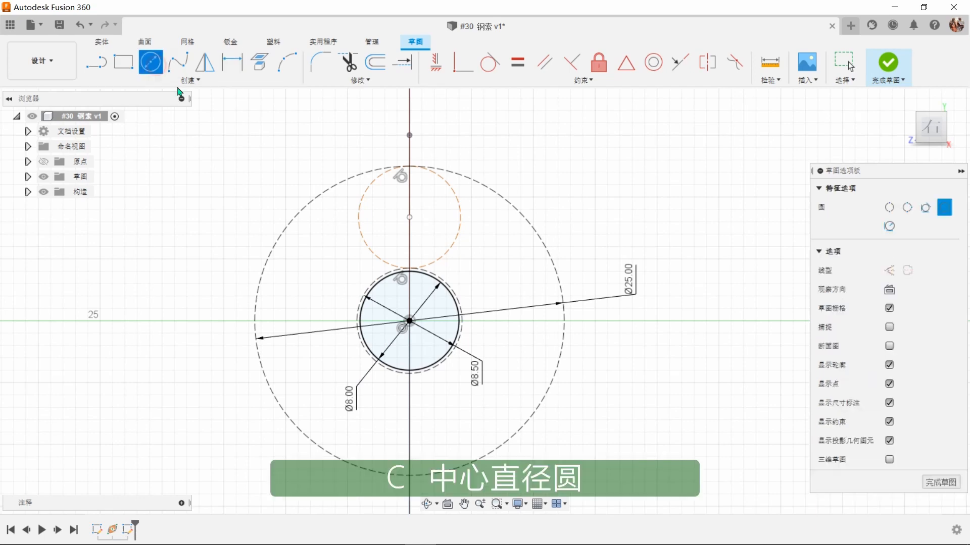
scroll(363, 172, "up", 4)
scroll(434, 268, "up", 2)
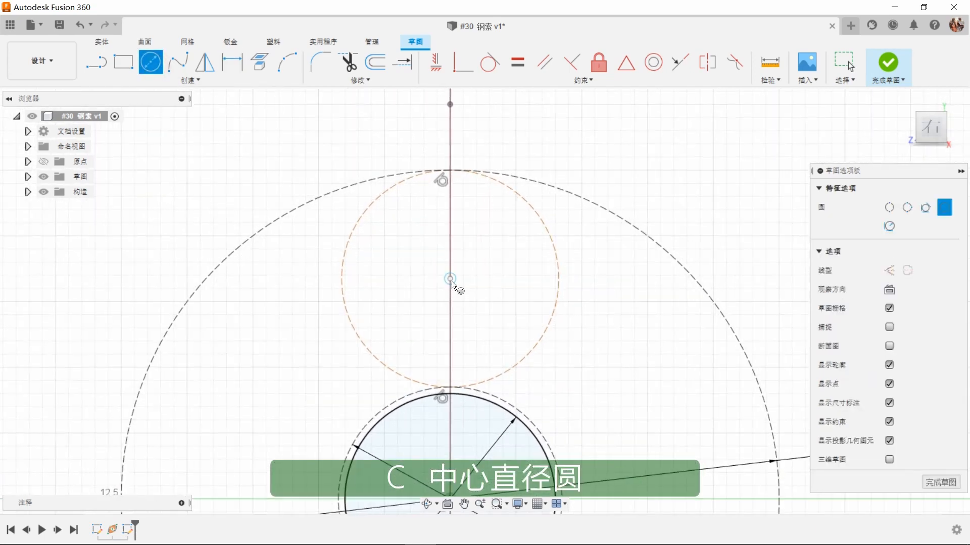
left_click(451, 279)
left_click(467, 318)
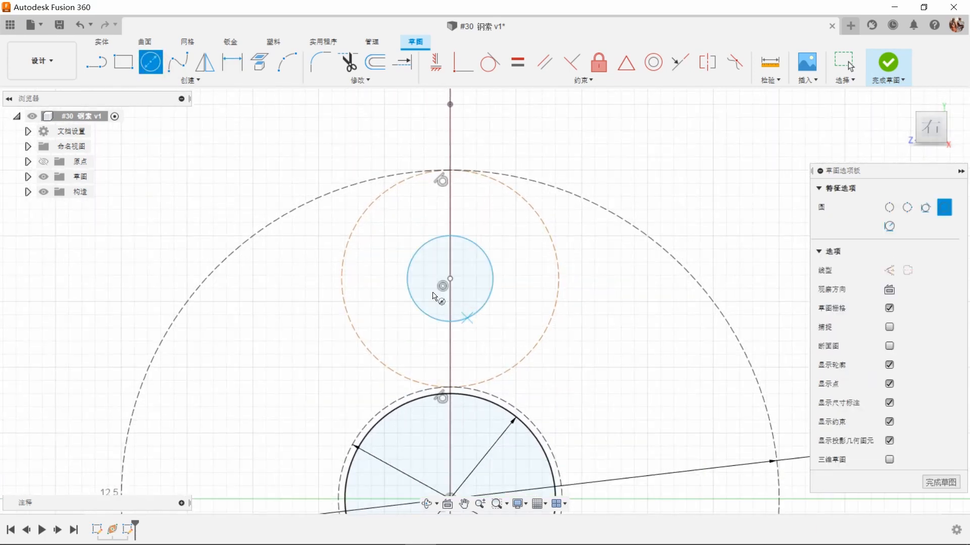
left_click(369, 279)
left_click(380, 299)
right_click(657, 180)
left_click(700, 185)
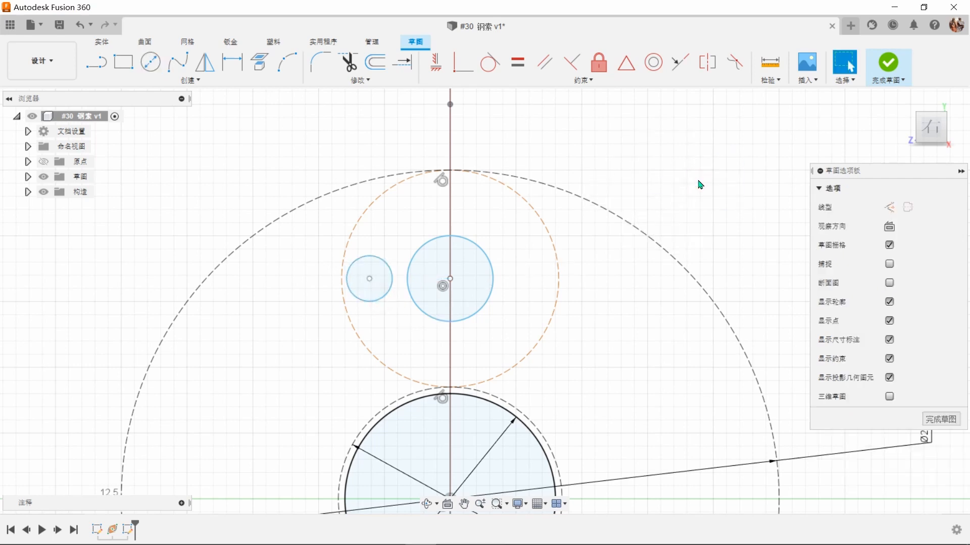
Step: Align the upper circle's centre vertically with the cross-section's centre point, and the small side circle's centre horizontally with the upper circle's centre
left_click(435, 67)
scroll(502, 132, "down", 2)
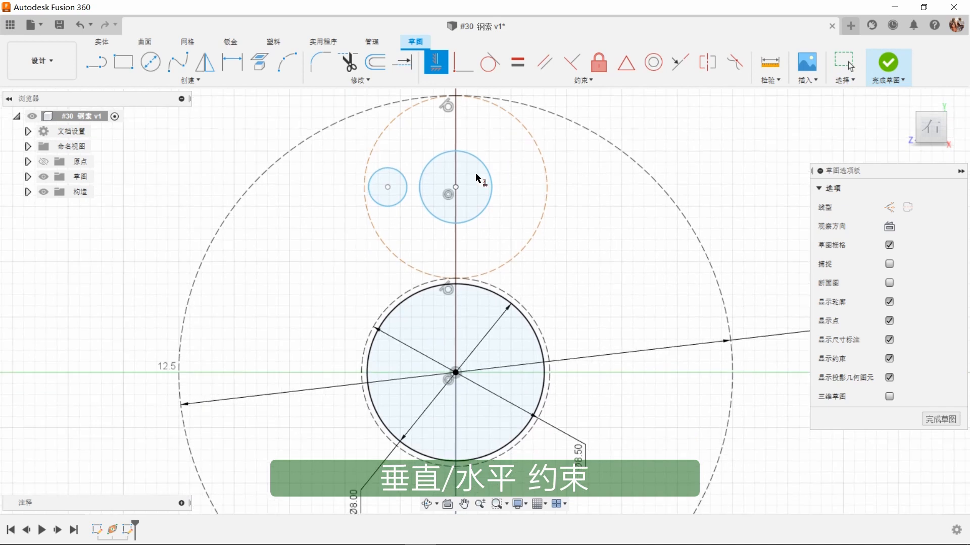
left_click(456, 187)
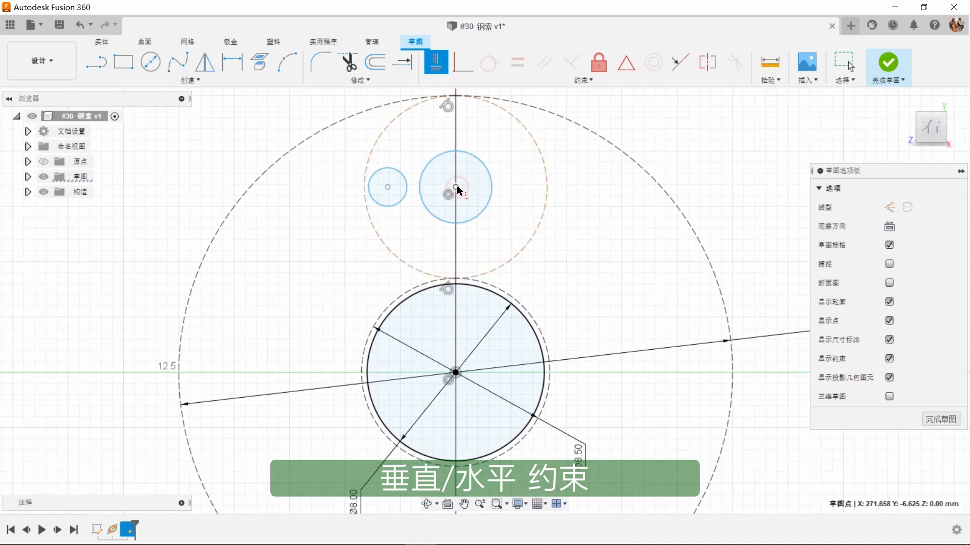
left_click(455, 372)
left_click(456, 190)
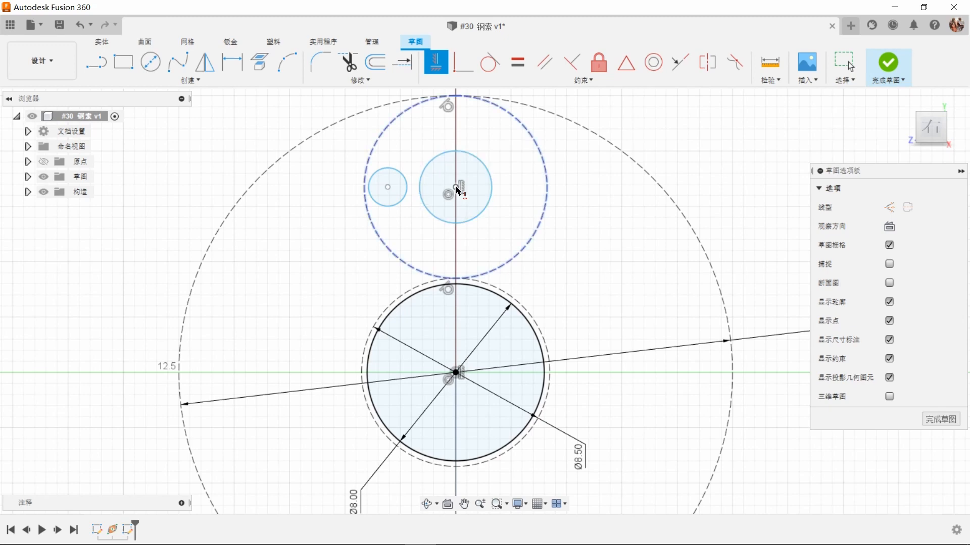
left_click(387, 189)
right_click(672, 156)
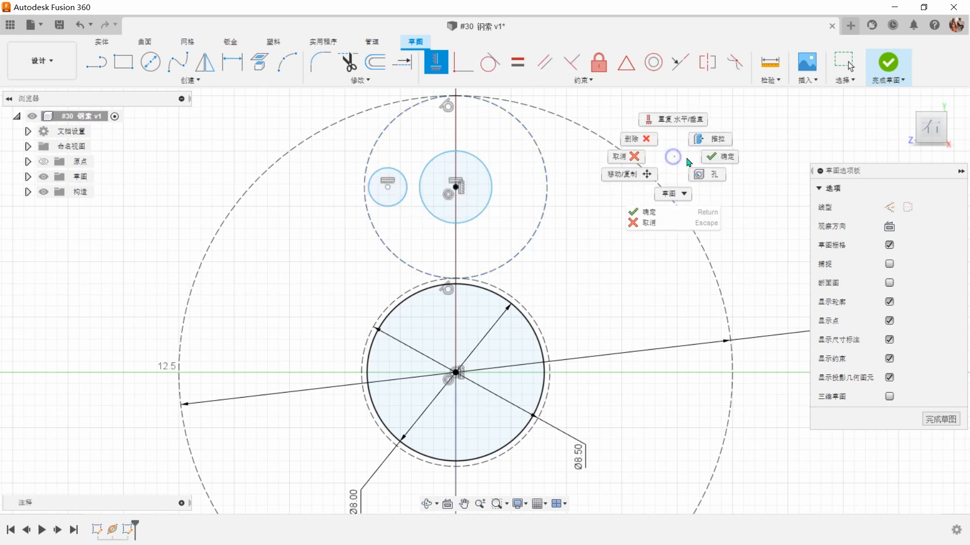
left_click(719, 158)
Step: Constrain the small side circle to be tangent to the upper construction circle
scroll(719, 159, "up", 5)
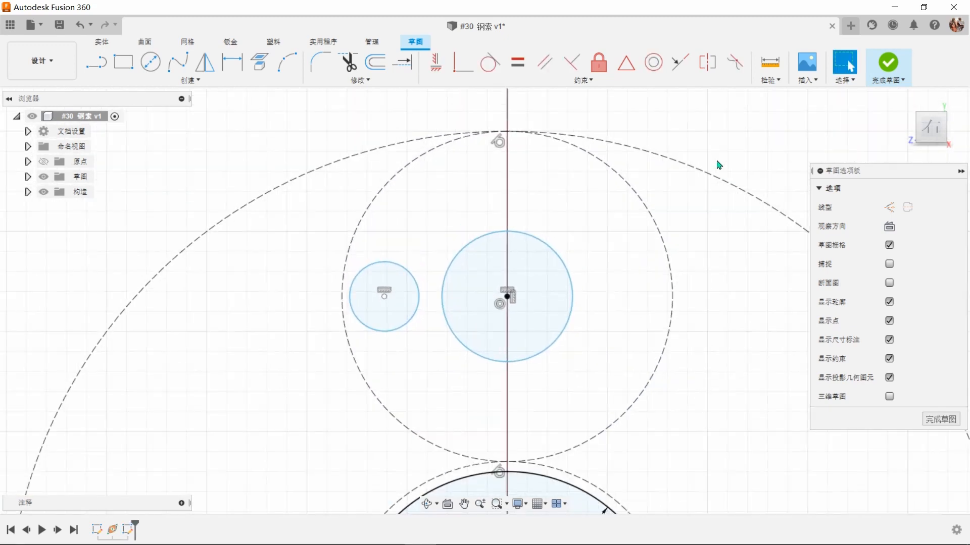
left_click(489, 63)
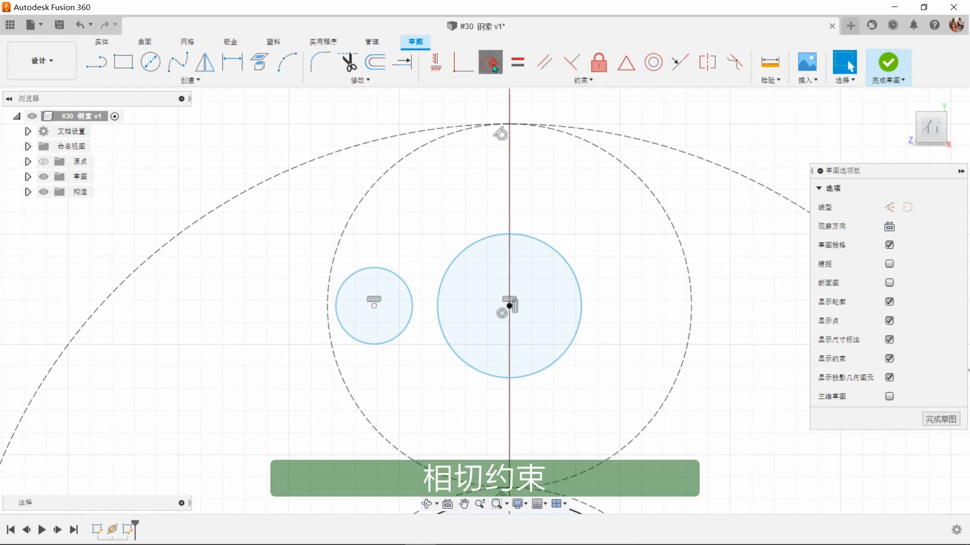
left_click(372, 193)
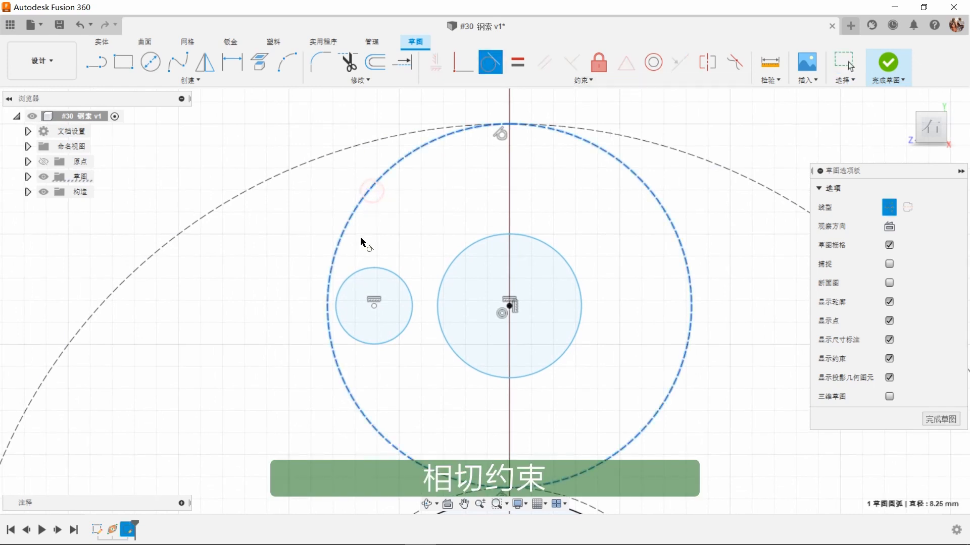
left_click(360, 273)
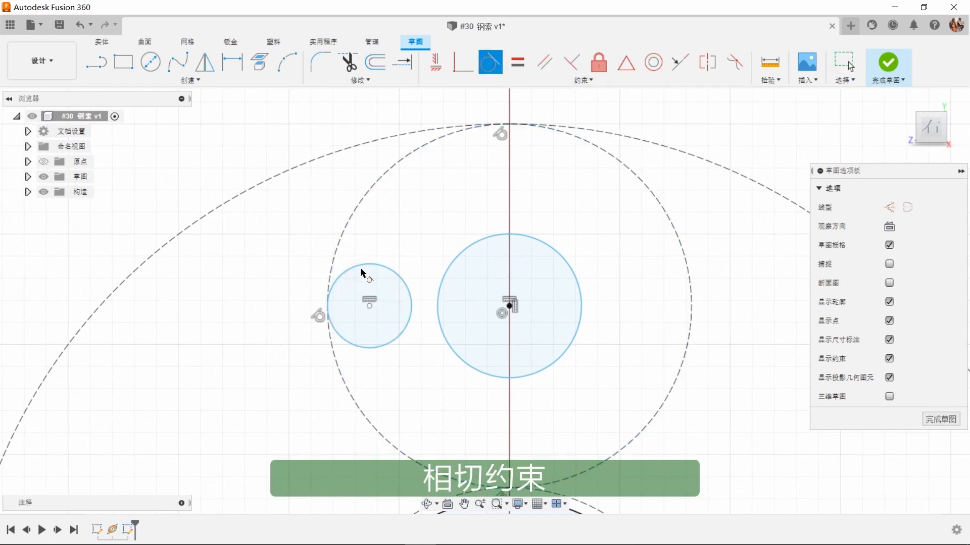
Step: Dimension the small side circle's diameter as 1.65 mm and the upper strand's central circle as 4.85 mm
left_click(236, 63)
left_click(357, 263)
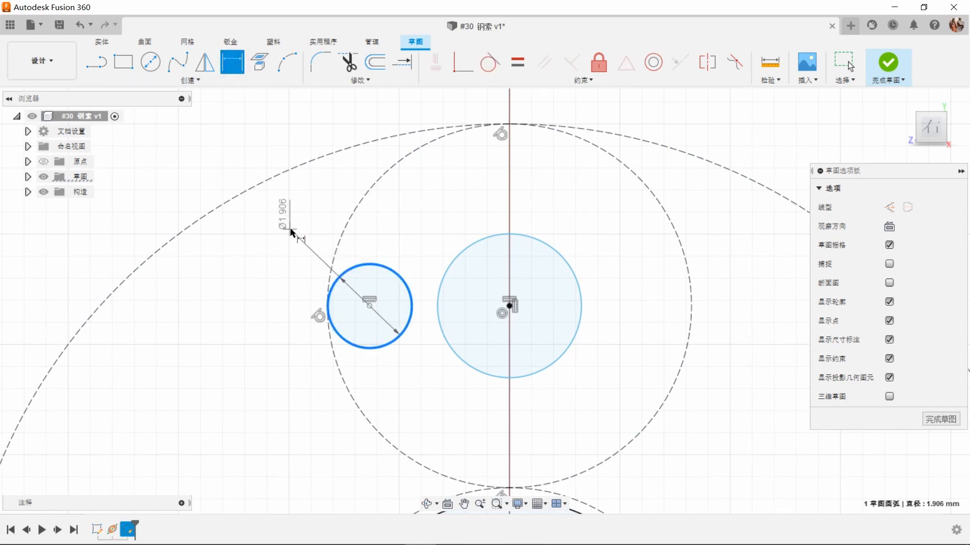
left_click(285, 215)
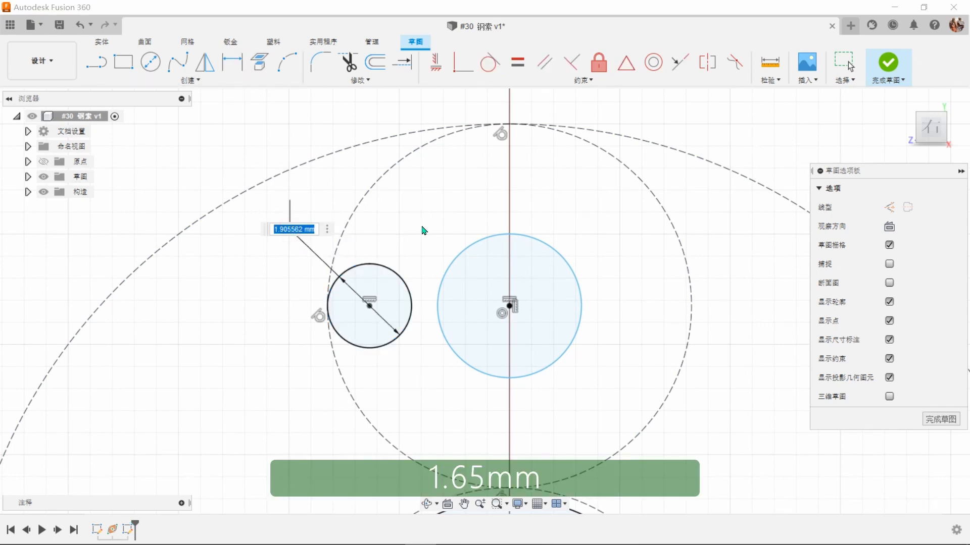
key("Return")
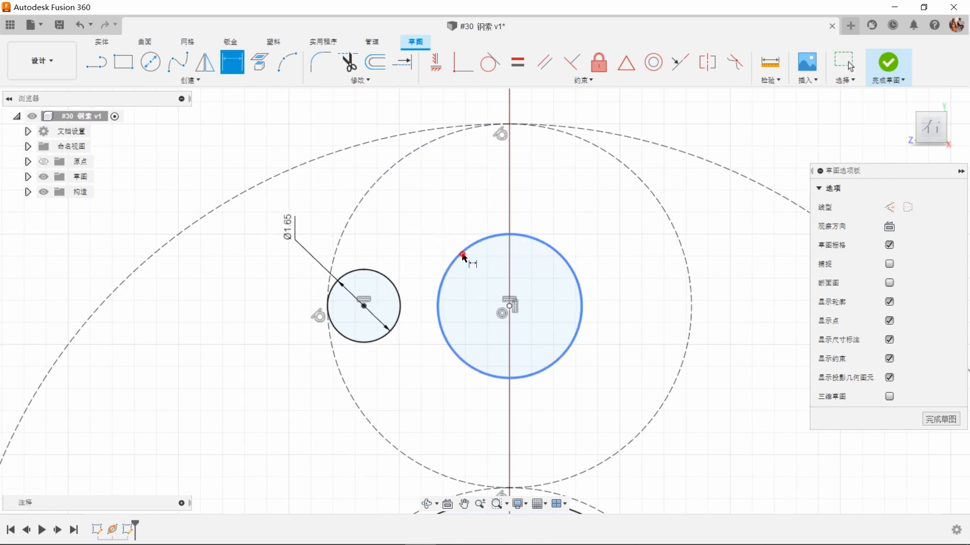
left_click(460, 253)
left_click(425, 220)
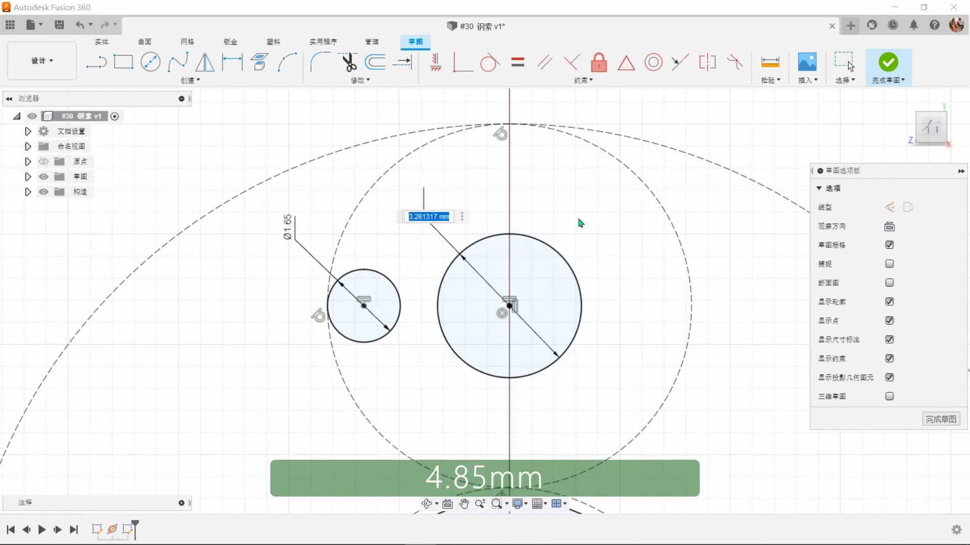
type("4.85")
key("Return")
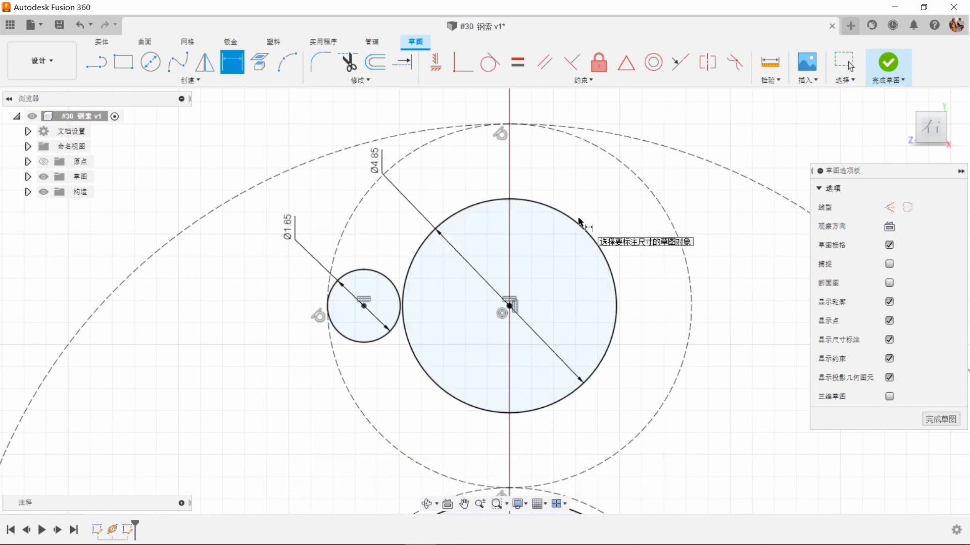
Step: Create a full circular pattern of 12 of the 1.65 mm circle around the centre of the 4.85 mm circle
left_click(202, 82)
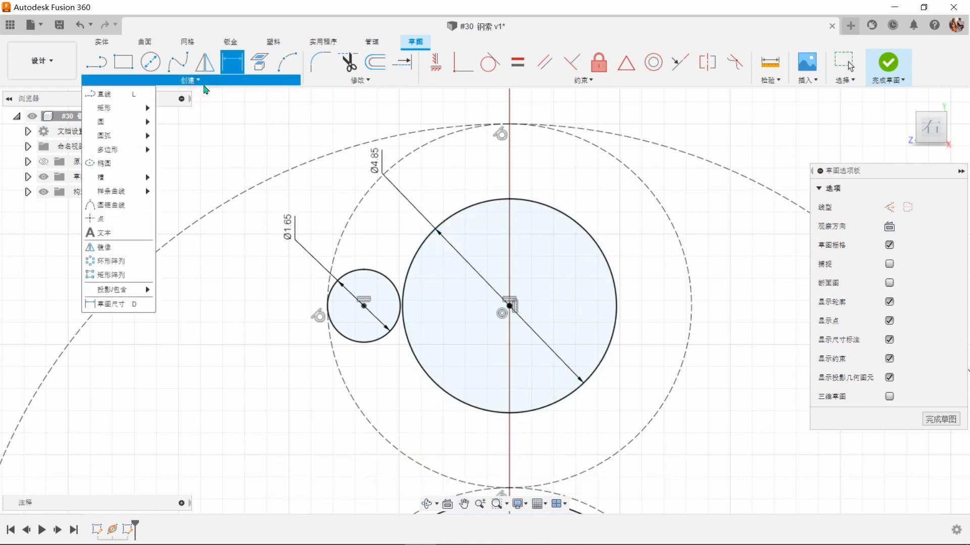
left_click(134, 261)
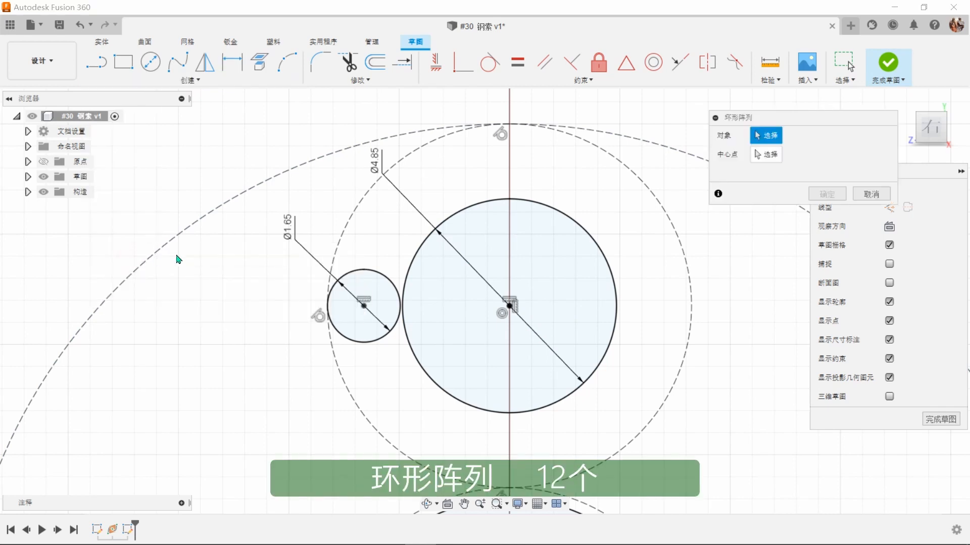
left_click(358, 271)
left_click(765, 158)
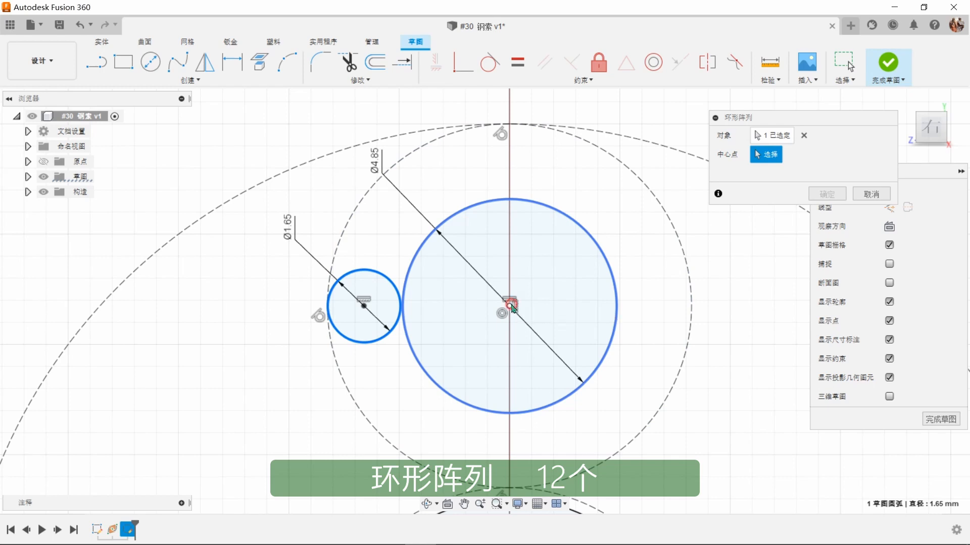
left_click(510, 306)
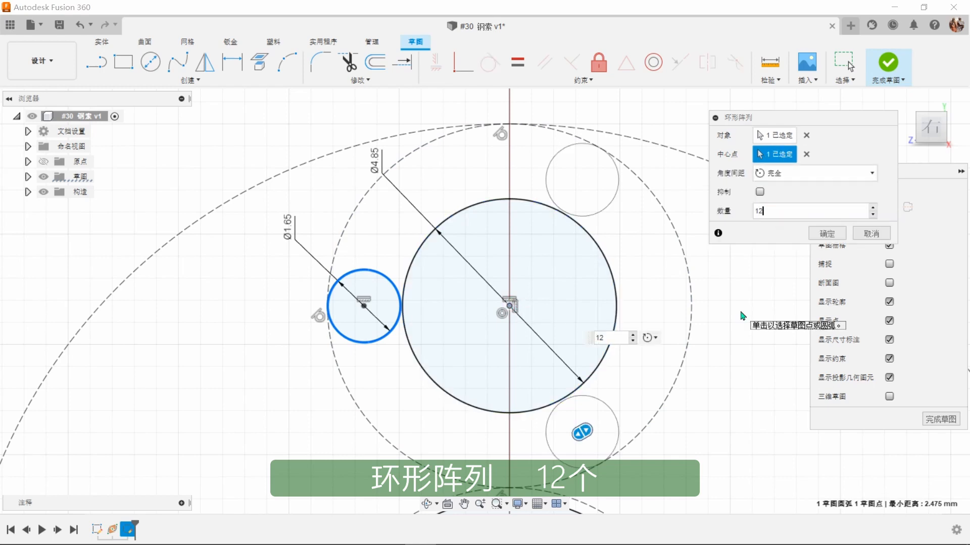
left_click(827, 234)
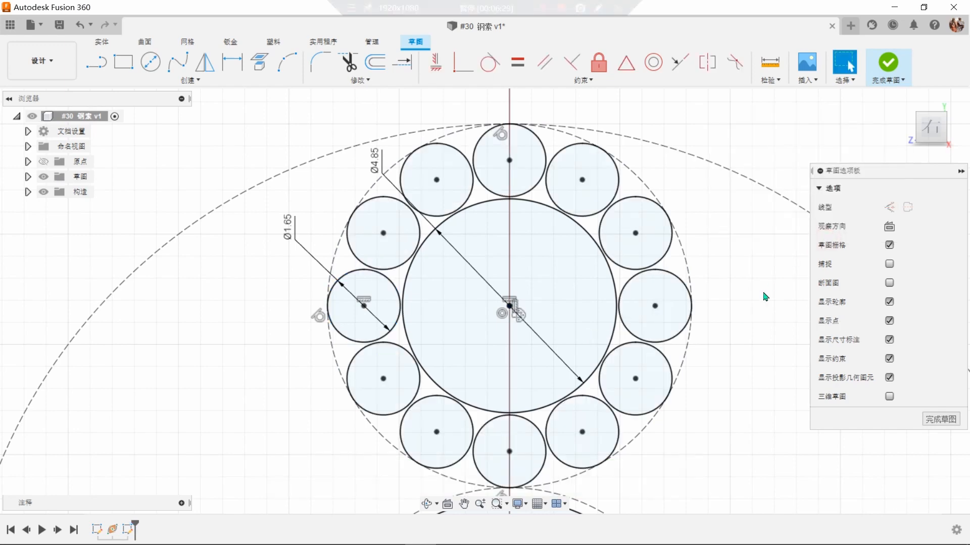
Step: Circular-pattern the upper strand's central circle and its 12 surrounding circles 6 times about the 25 mm construction circle's centre, and finish the sketch
scroll(765, 296, "down", 4)
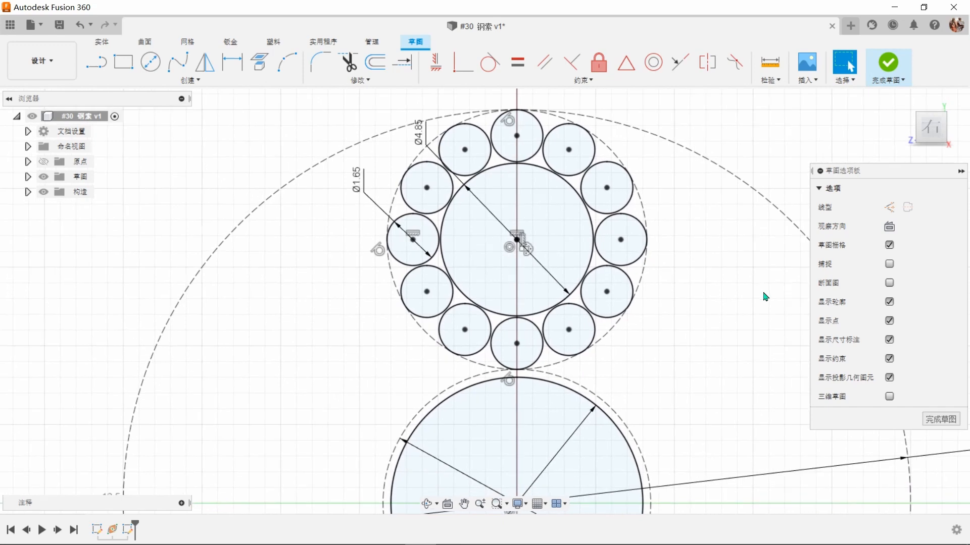
left_click(197, 80)
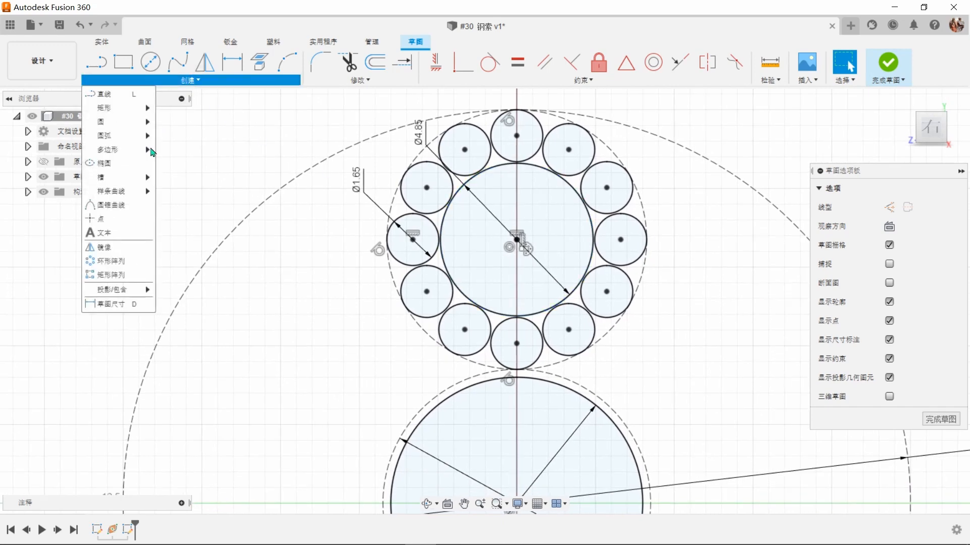
left_click(111, 261)
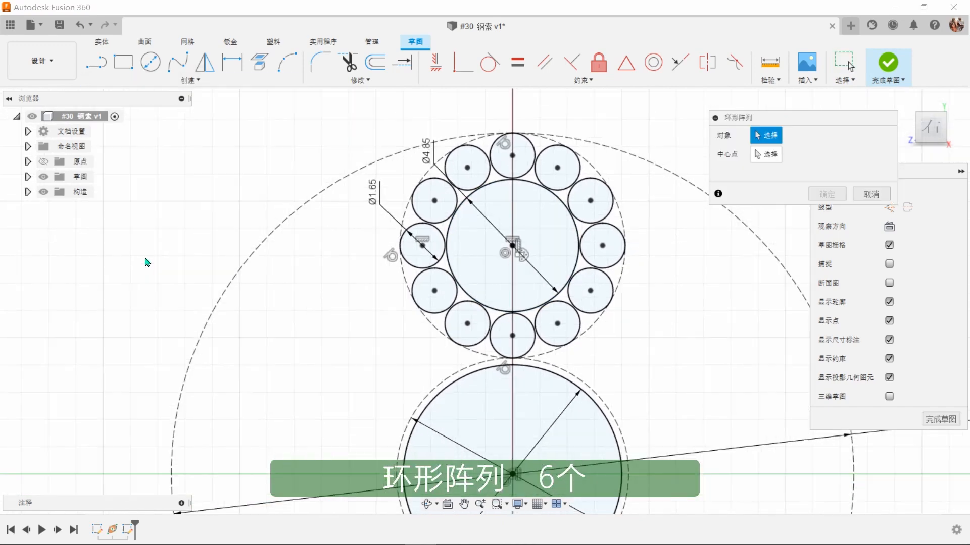
left_click(488, 178)
left_click(525, 174)
left_click(541, 185)
left_click(570, 214)
left_click(581, 247)
left_click(574, 306)
left_click(541, 338)
left_click(494, 319)
left_click(489, 323)
left_click(451, 274)
left_click(439, 232)
left_click(451, 217)
left_click(447, 241)
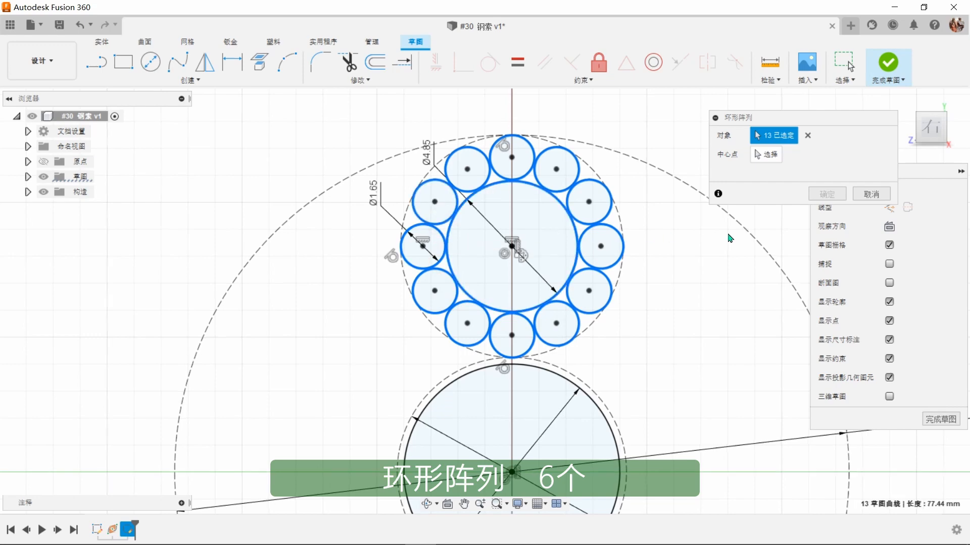
scroll(729, 238, "down", 5)
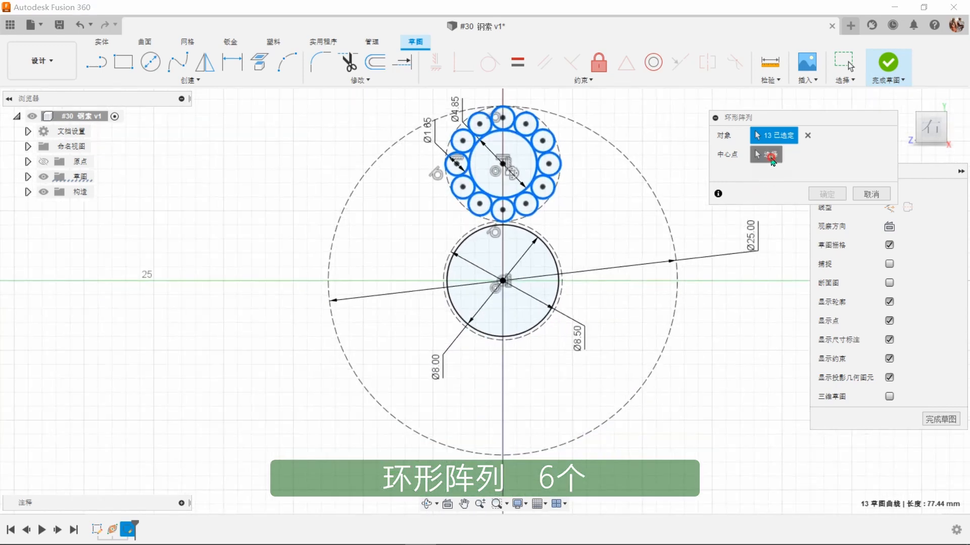
left_click(677, 243)
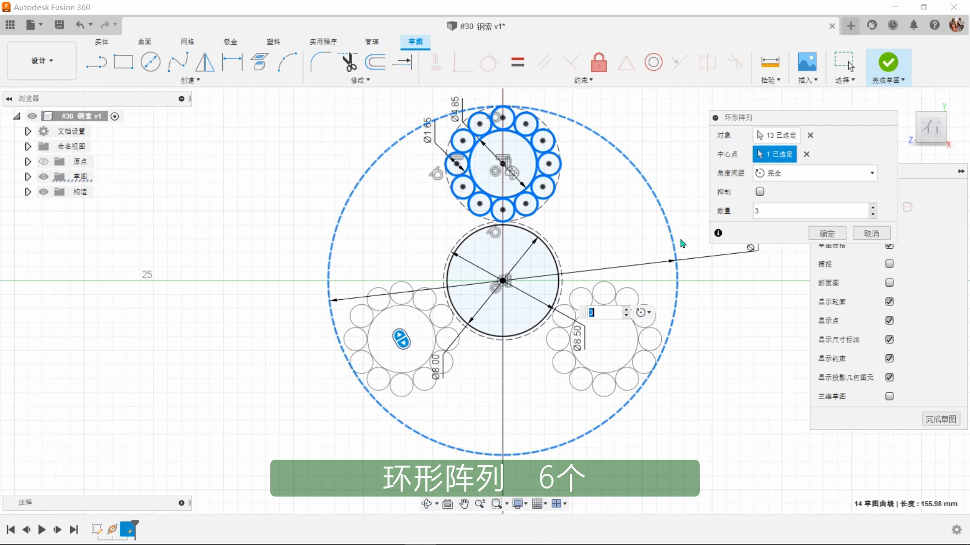
left_click(872, 209)
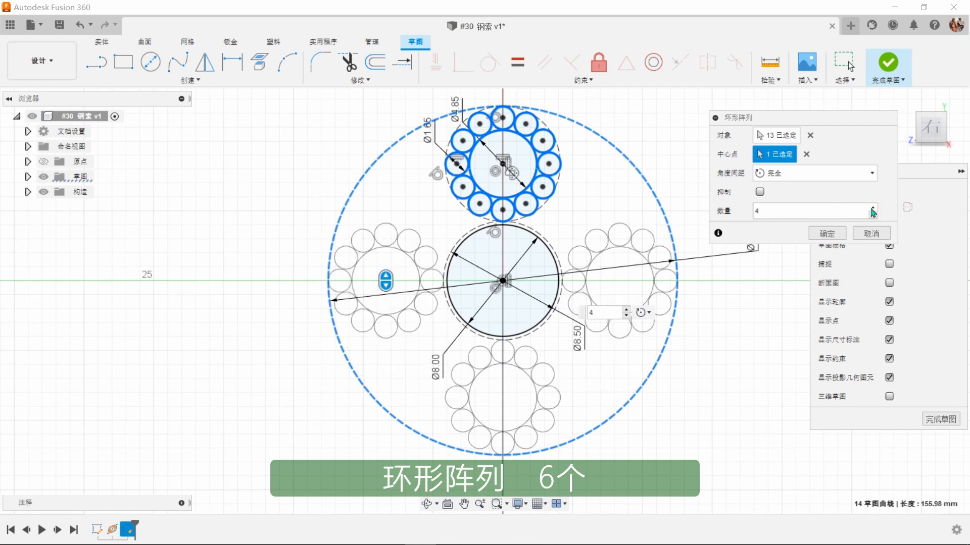
left_click(873, 208)
left_click(872, 208)
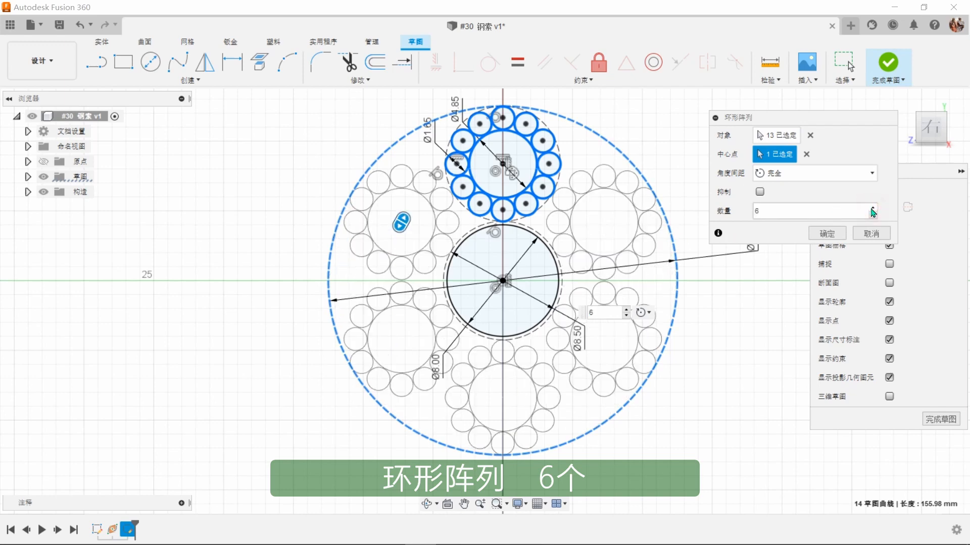
left_click(831, 233)
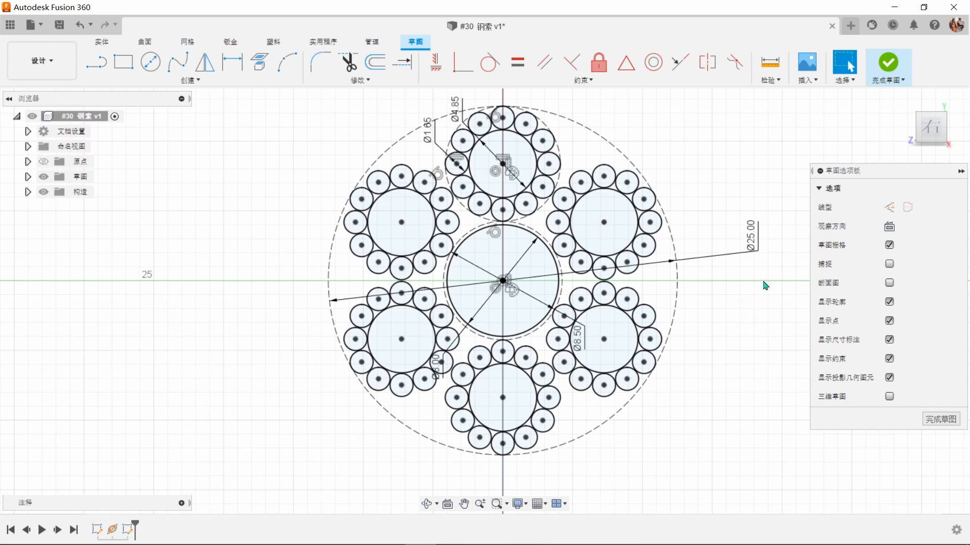
left_click(888, 63)
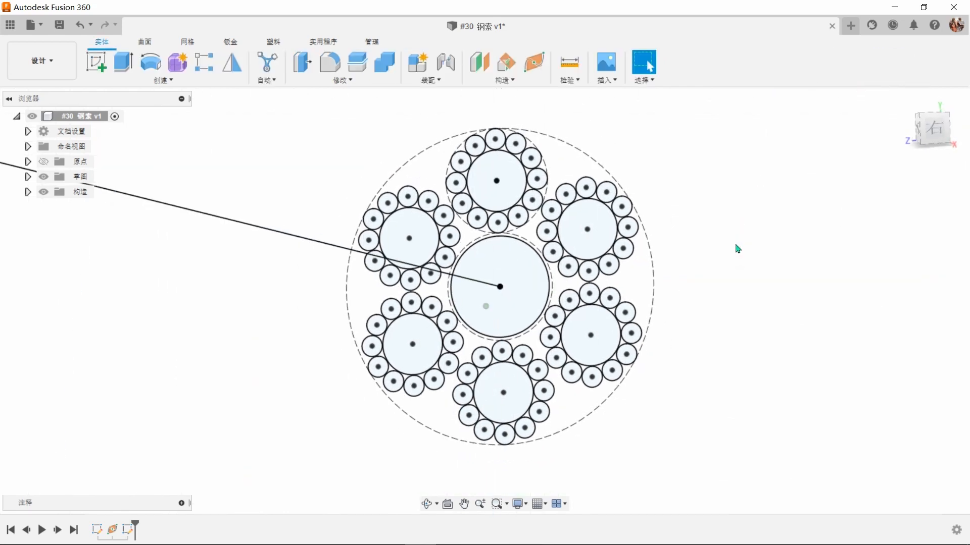
Step: Start a single-path sweep using all 79 closed profiles of the cable's strand cross-section
left_click(195, 82)
left_click(116, 178)
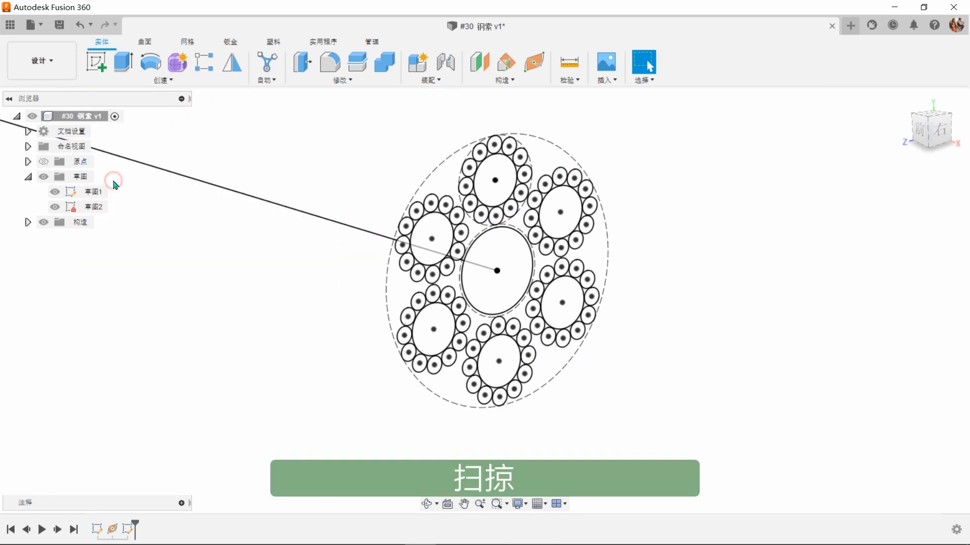
middle_click_drag(652, 291, 629, 293)
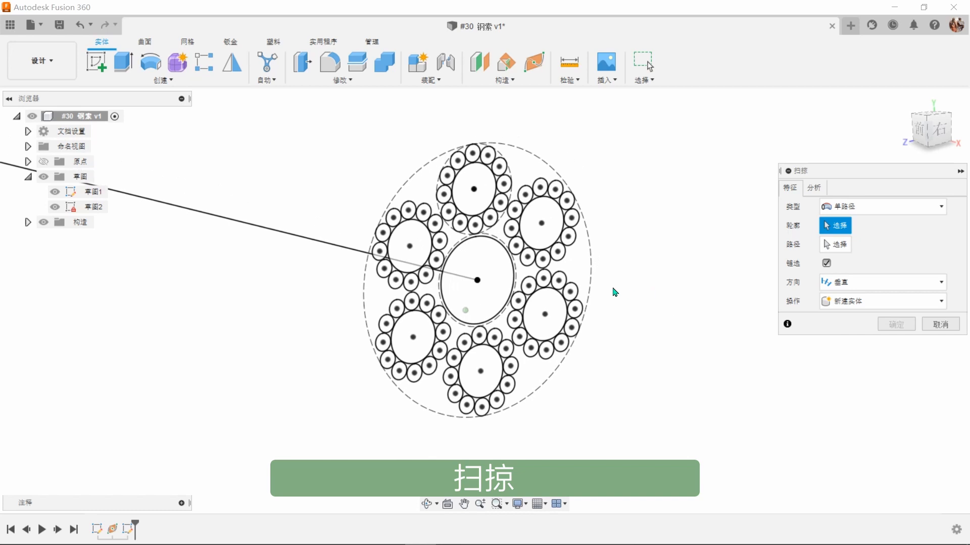
mouse_move(316, 134)
left_mouse_down()
mouse_move(346, 198)
mouse_move(612, 440)
mouse_move(690, 422)
left_mouse_up()
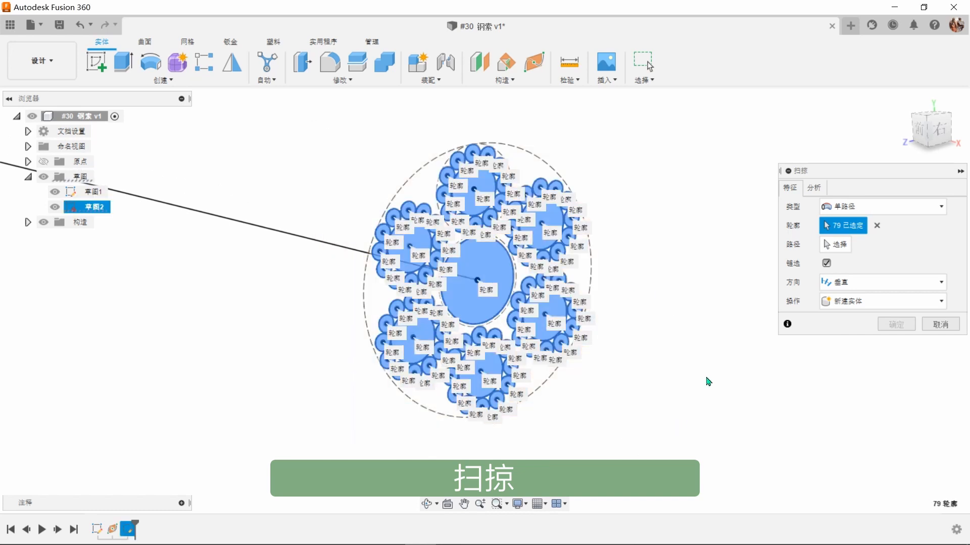
Step: Sweep the selected profiles along the chained looped path with a 1800° twist angle, distance 1.00, perpendicular orientation, as new bodies
left_click(840, 251)
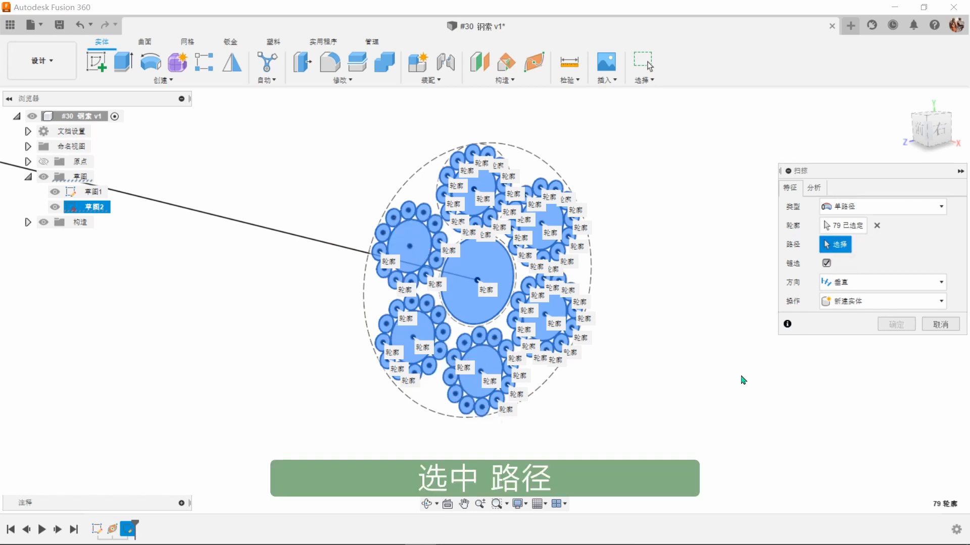
scroll(742, 380, "down", 5)
scroll(742, 380, "down", 8)
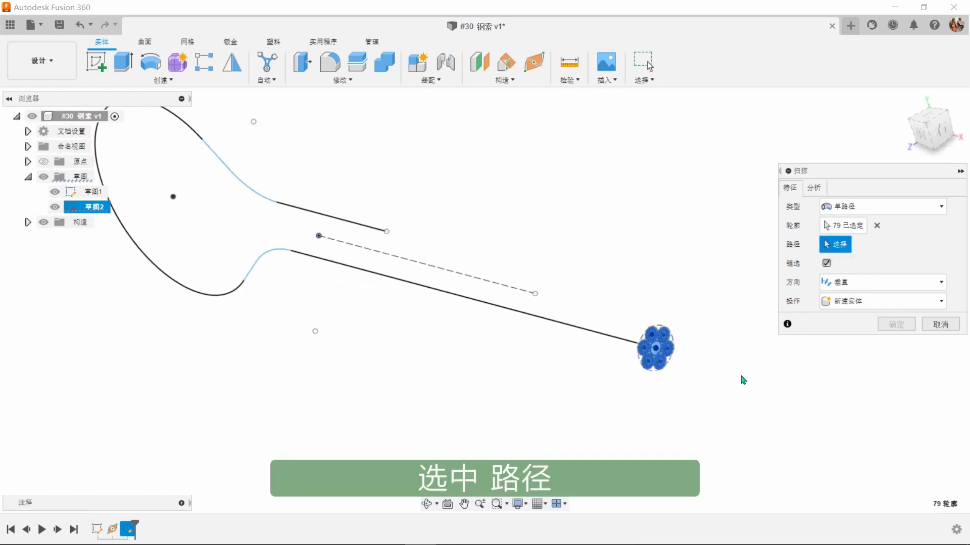
scroll(743, 381, "up", 4)
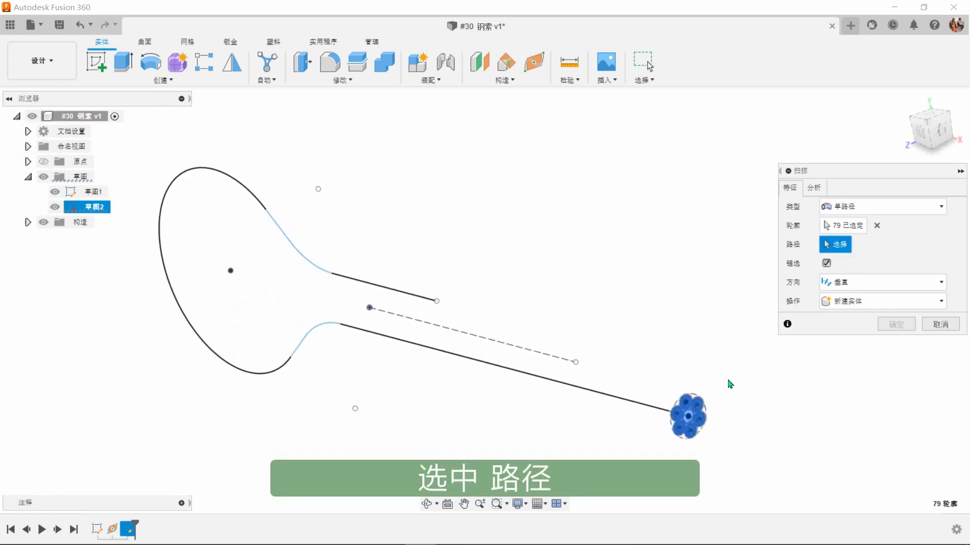
left_click(648, 408)
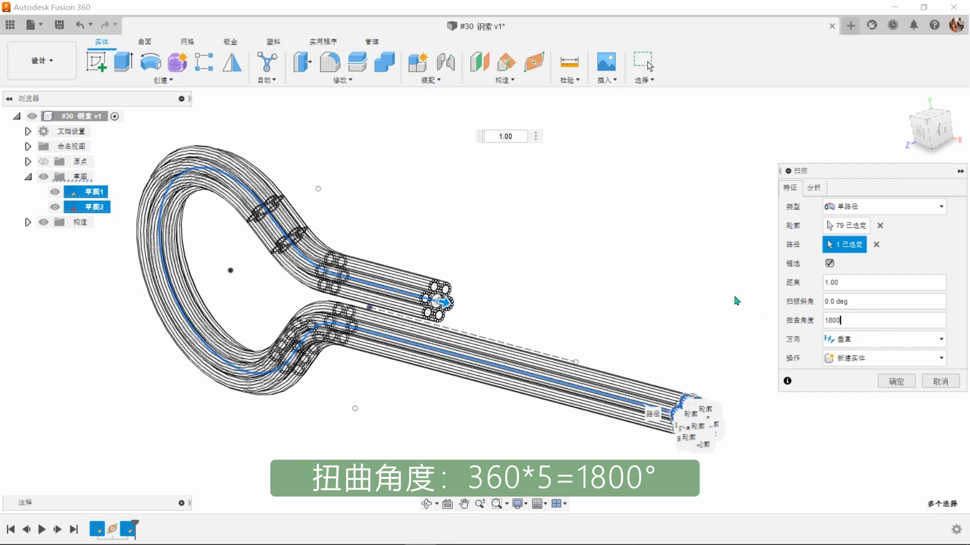
left_click(895, 384)
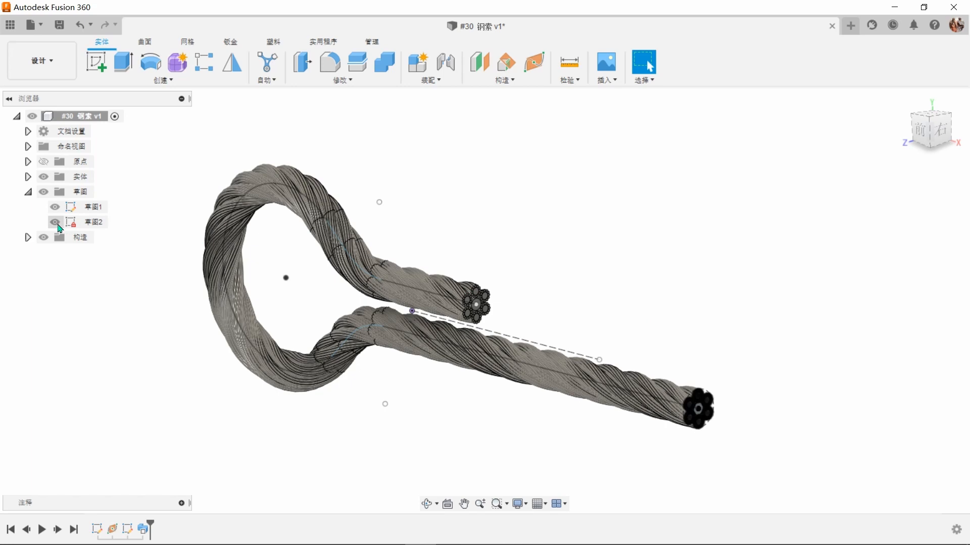
Step: Hide the path sketch and the cross-section sketch
left_click(55, 222)
left_click(55, 207)
middle_click_drag(748, 275, 750, 307, "shift")
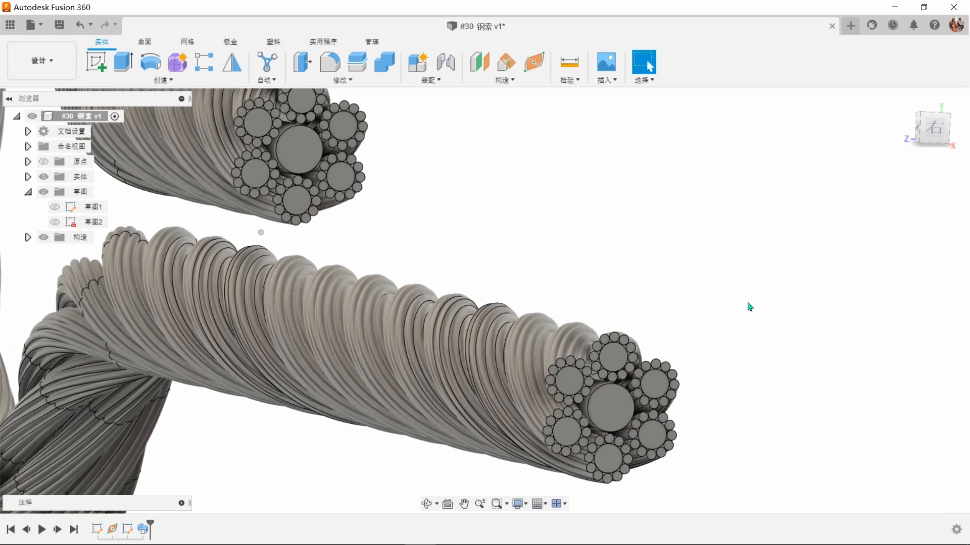
Step: Apply the design's copper-coloured appearance to the cable's central core and the cores of the six surrounding strands
key("a")
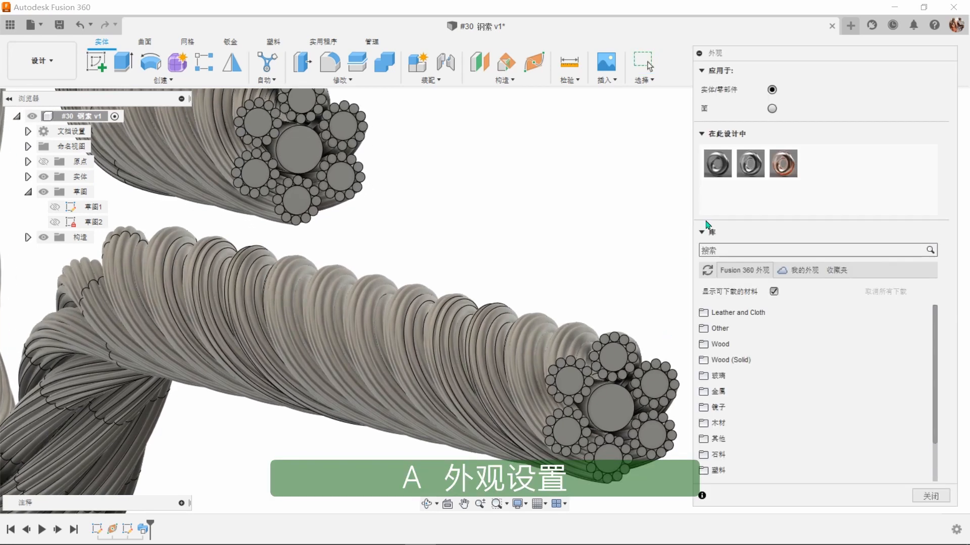
left_click(784, 165)
left_click_drag(785, 174, 609, 456)
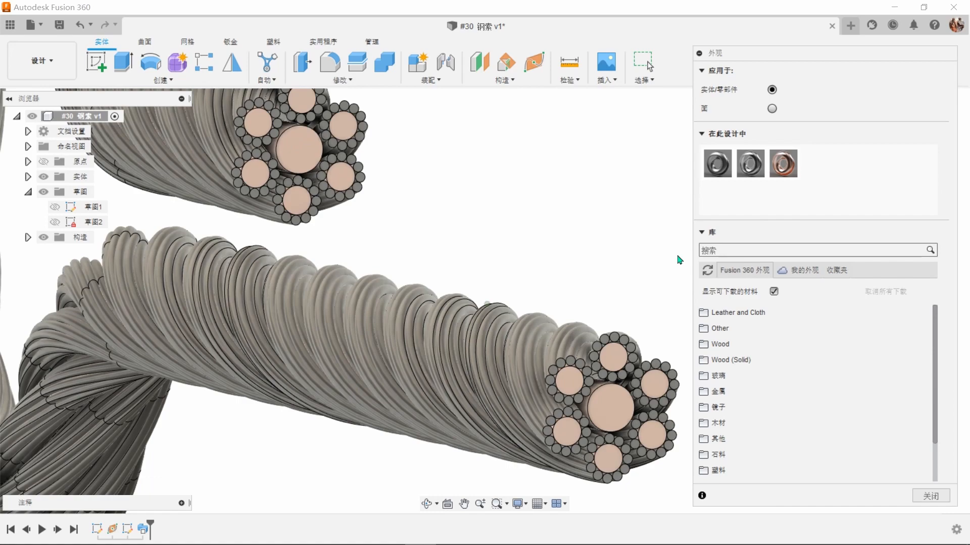
scroll(680, 261, "down", 4)
left_click(930, 495)
left_click(904, 100)
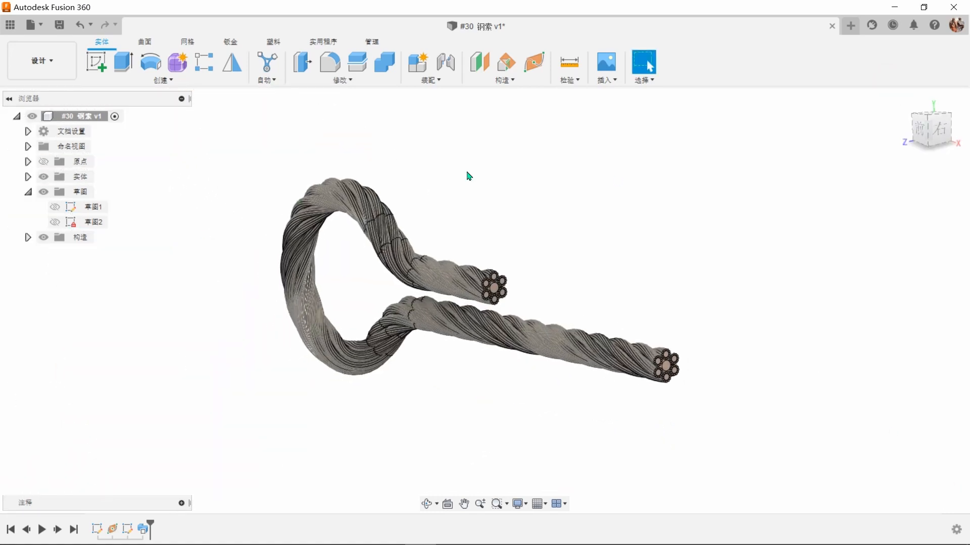
Step: Create a sketch on the central core's end face at the cable's short leg
left_click(97, 62)
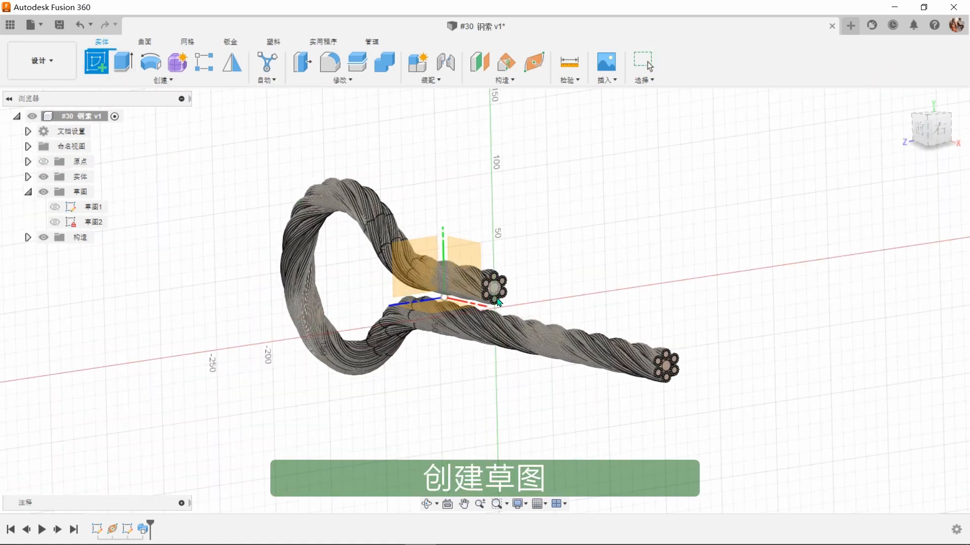
scroll(499, 300, "up", 4)
left_click(488, 269)
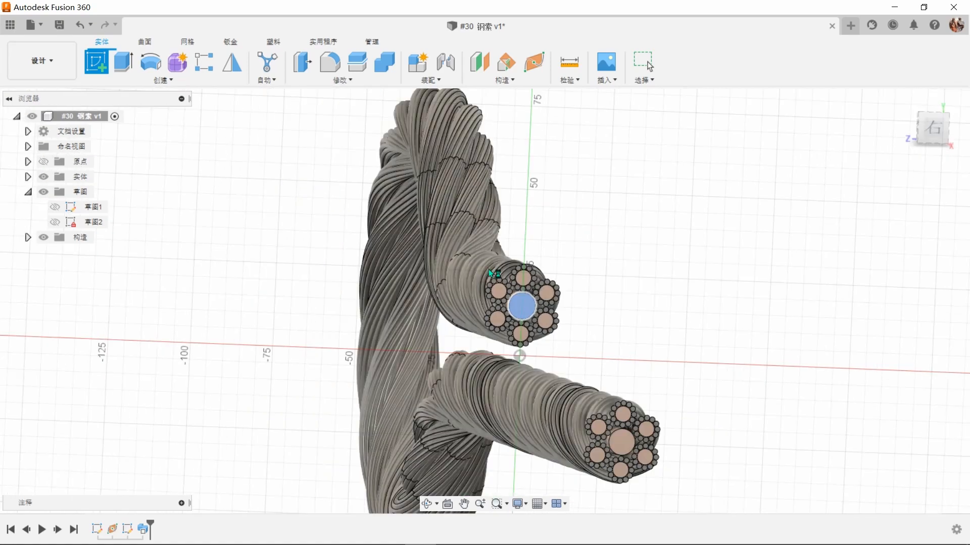
scroll(486, 236, "down", 2)
scroll(506, 370, "up", 2)
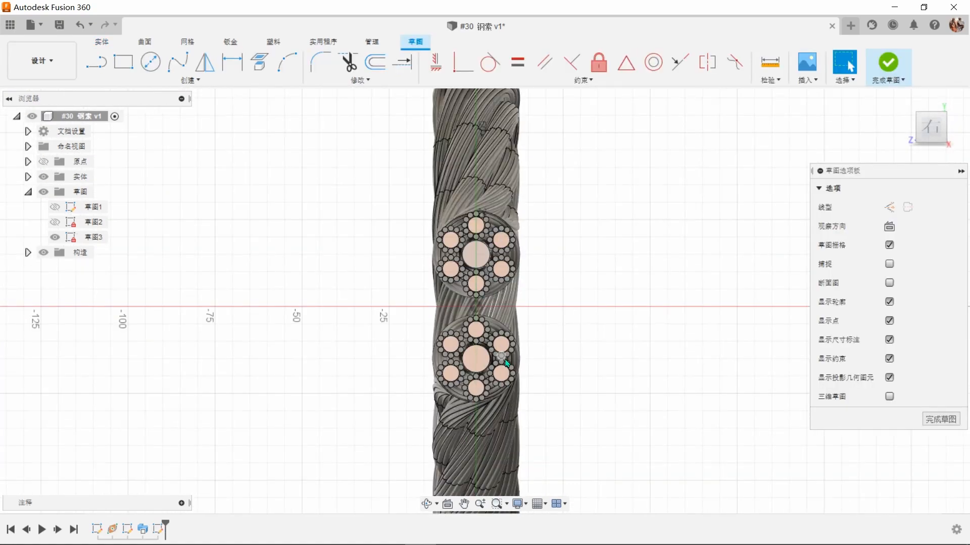
scroll(544, 335, "up", 2)
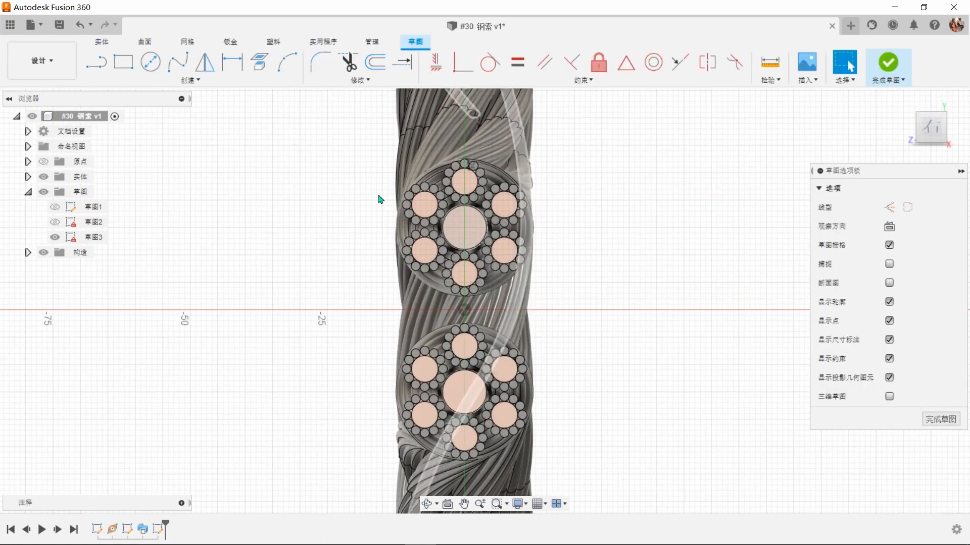
Step: Project the lower cable end's central core into the sketch with the projection linked
left_click(261, 64)
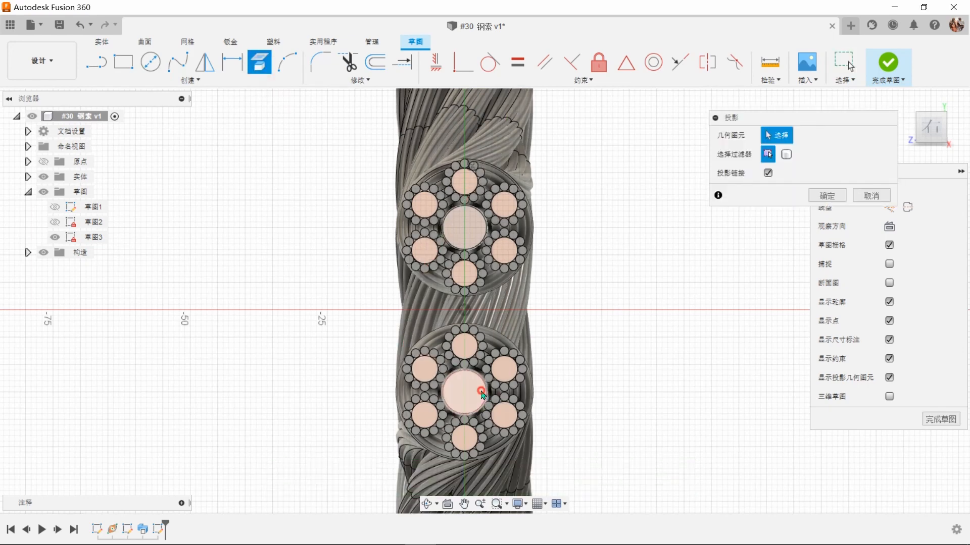
left_click(472, 394)
left_click(819, 195)
left_click(689, 266)
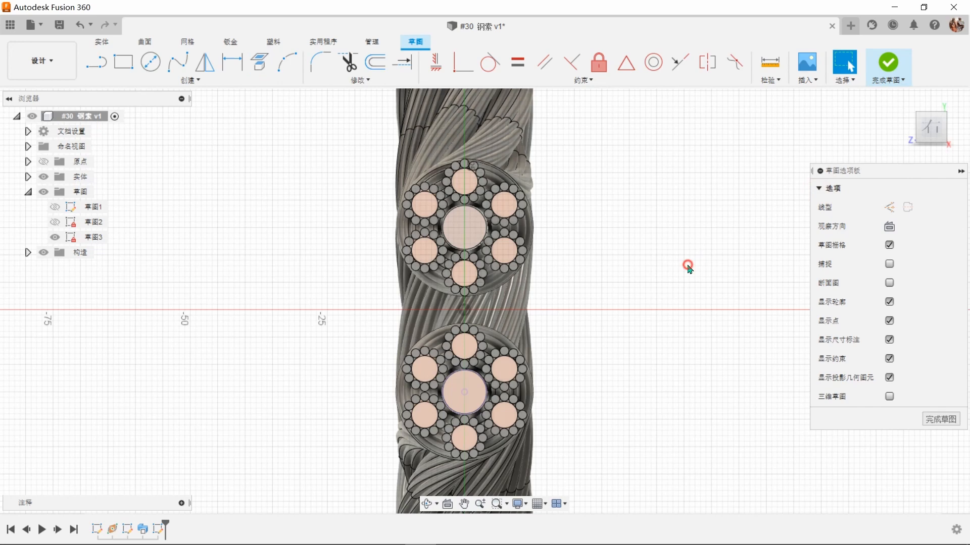
Step: Draw a vertical construction line joining the centres of the upper and lower cable ends
key("l")
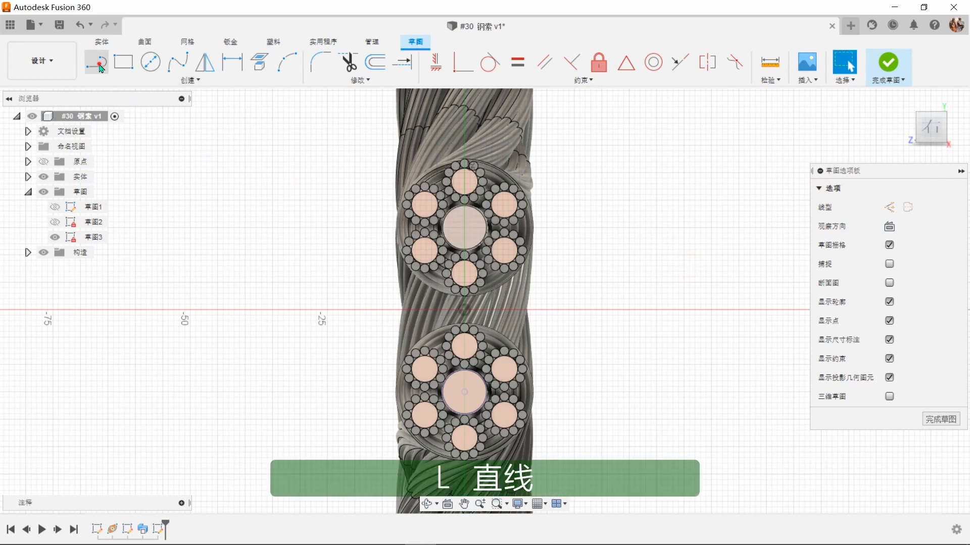
left_click(889, 207)
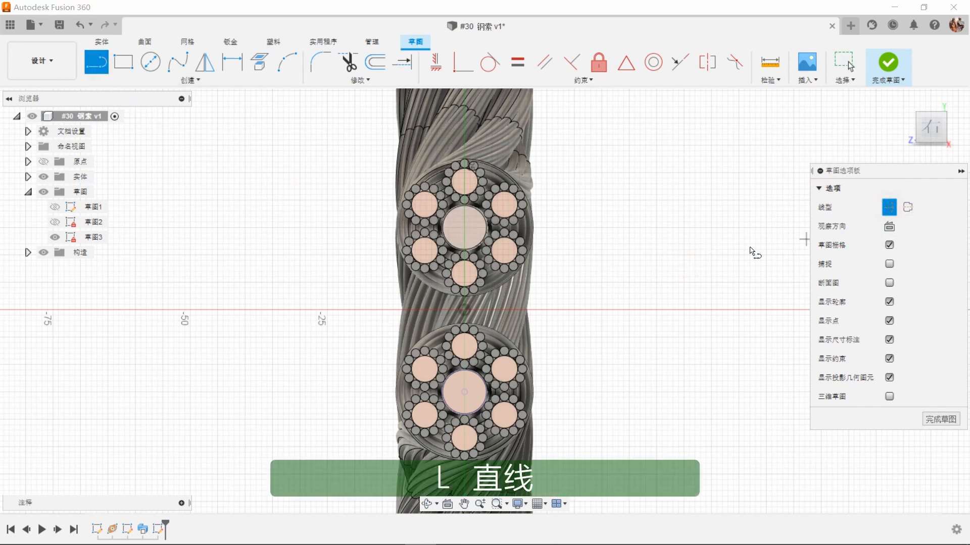
left_click(464, 227)
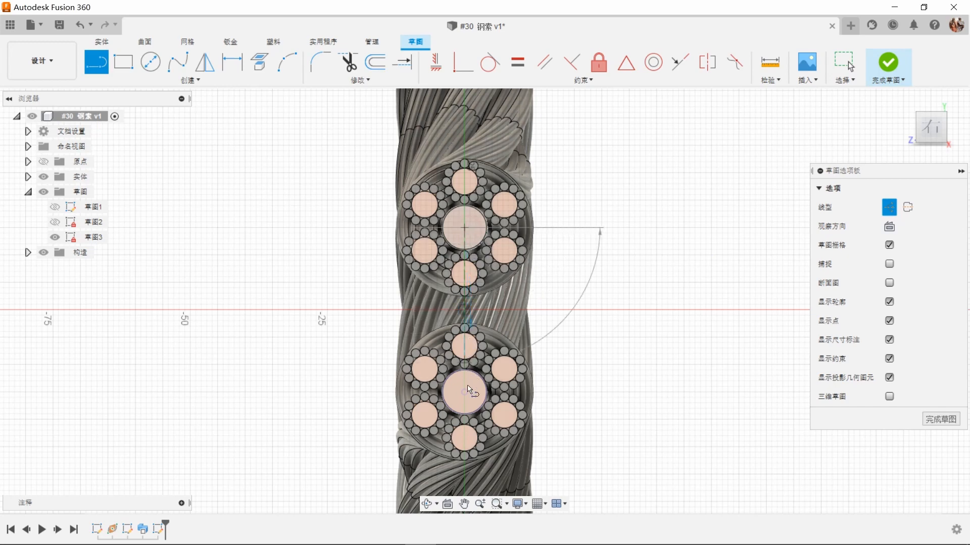
left_click(465, 398)
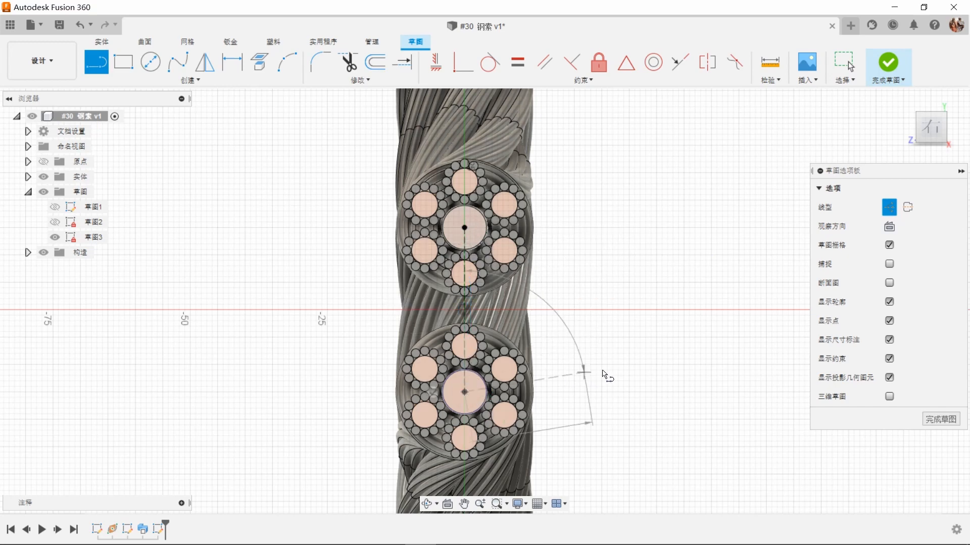
right_click(602, 369)
left_click(630, 370)
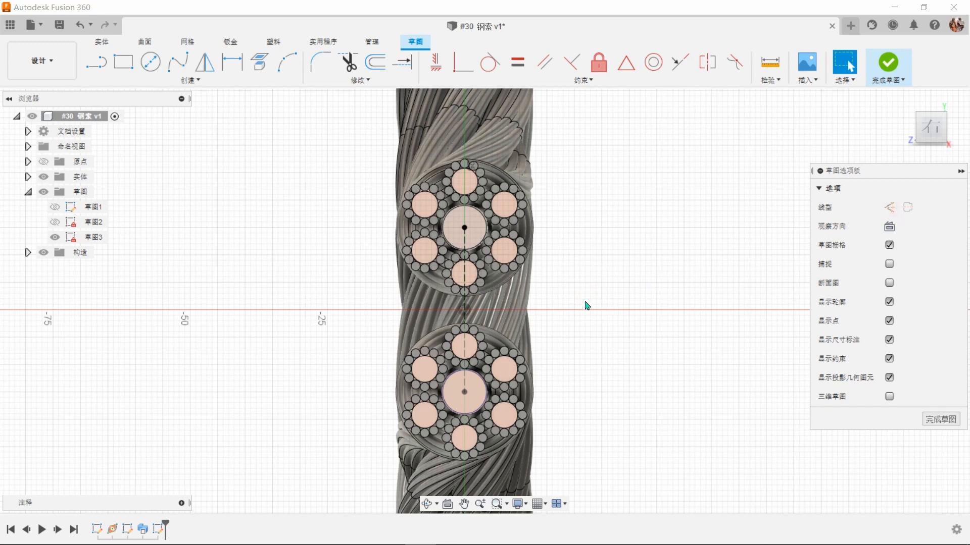
Step: Draw two centre-diameter circles, about 36.9 mm around the upper cable end's centre and about 31.3 mm around the lower one's
key("c")
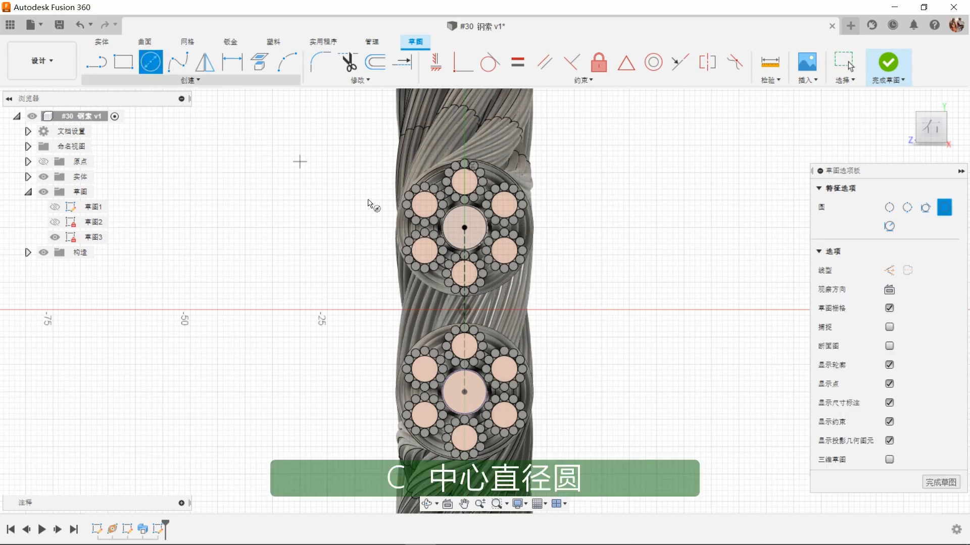
left_click(464, 228)
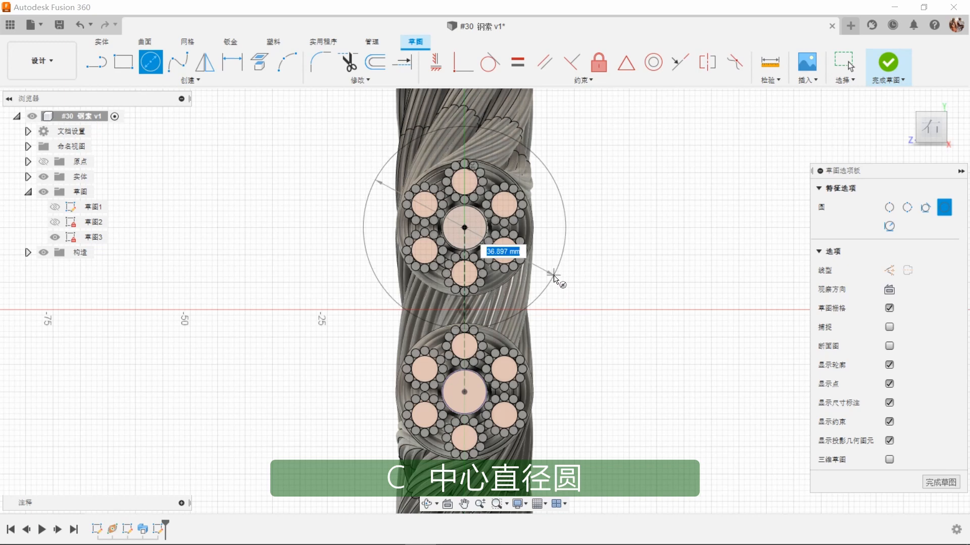
left_click(556, 276)
left_click(464, 393)
left_click(544, 427)
right_click(614, 348)
left_click(651, 350)
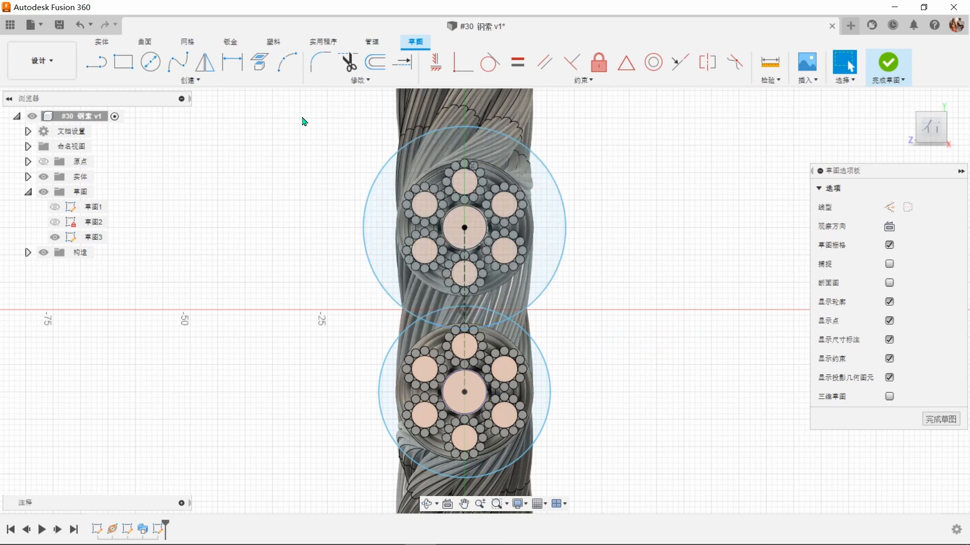
Step: Dimension the diameters of both the upper and lower circles as 25 mm
left_click(232, 63)
left_click(566, 233)
left_click(608, 196)
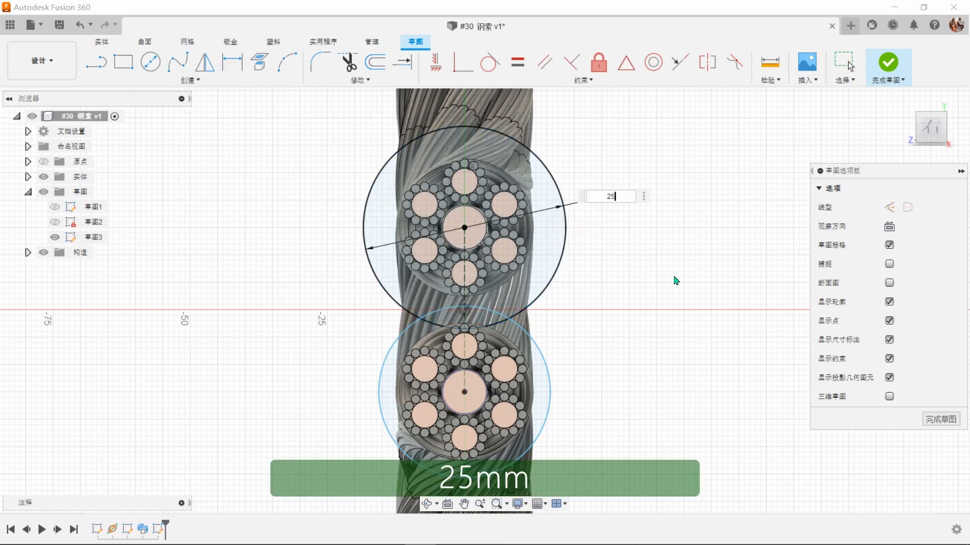
key("Return")
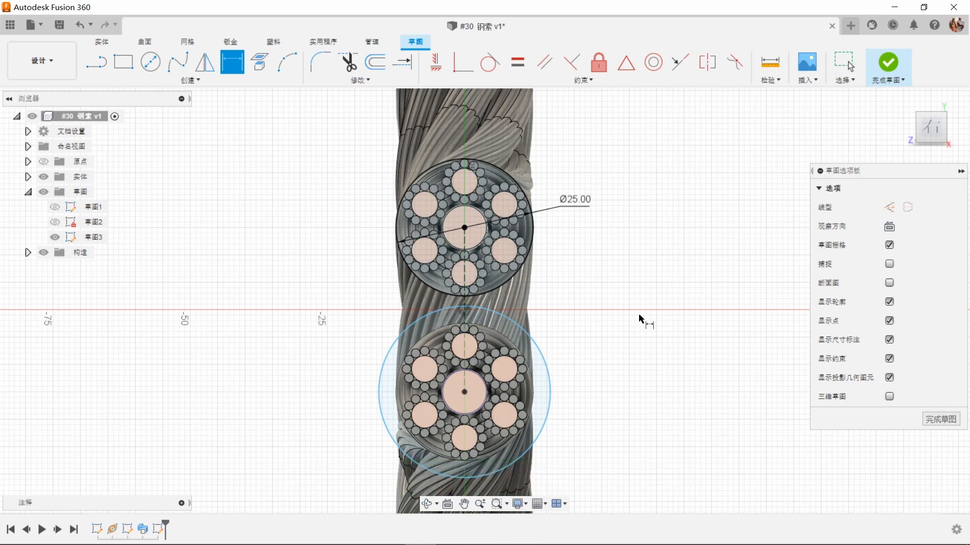
left_click(556, 379)
left_click(588, 328)
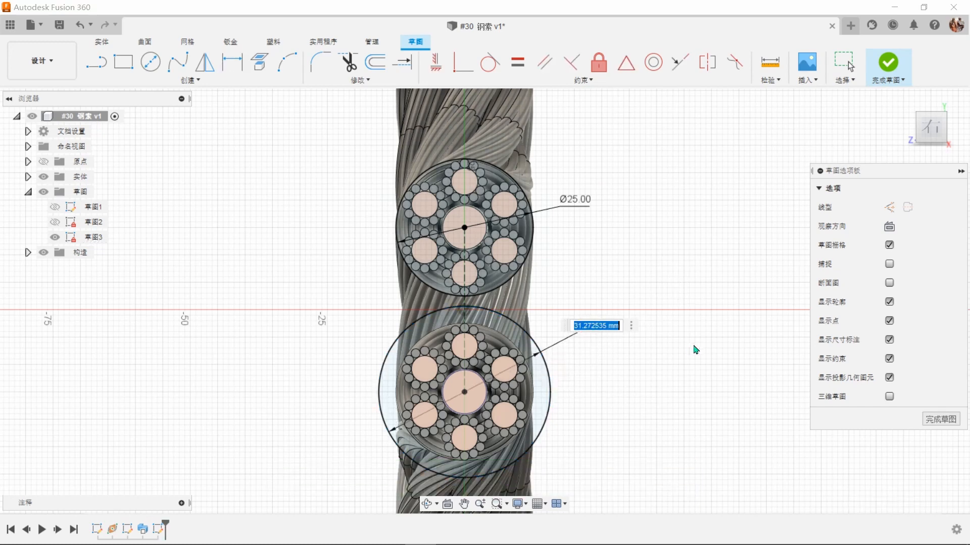
type("2")
key("Escape")
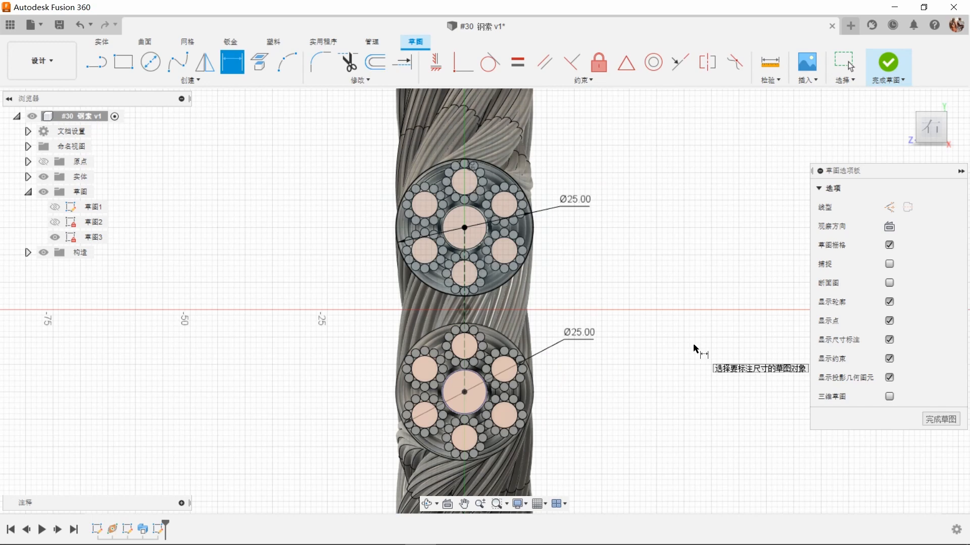
Step: Draw a vertical line connecting the left sides of the two 25 mm circles
scroll(501, 328, "up", 3)
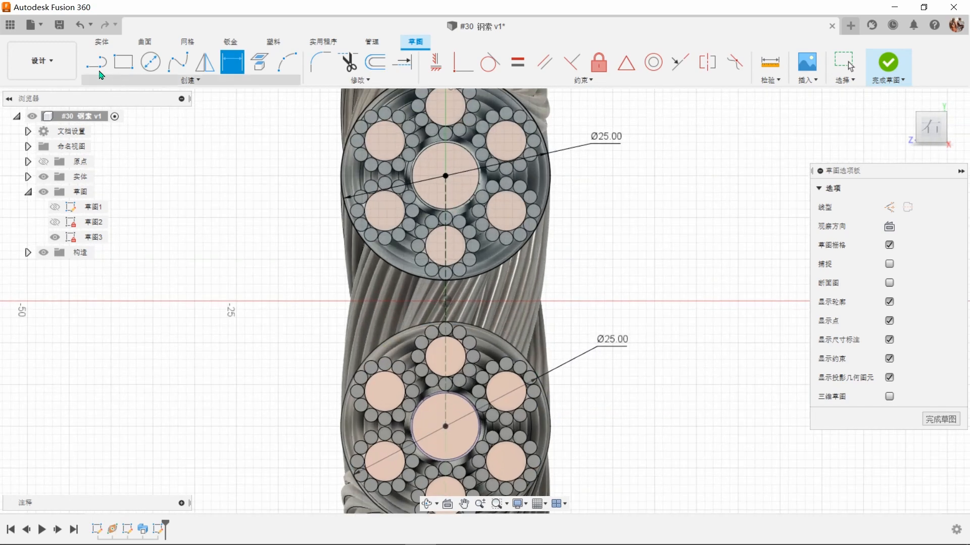
key("l")
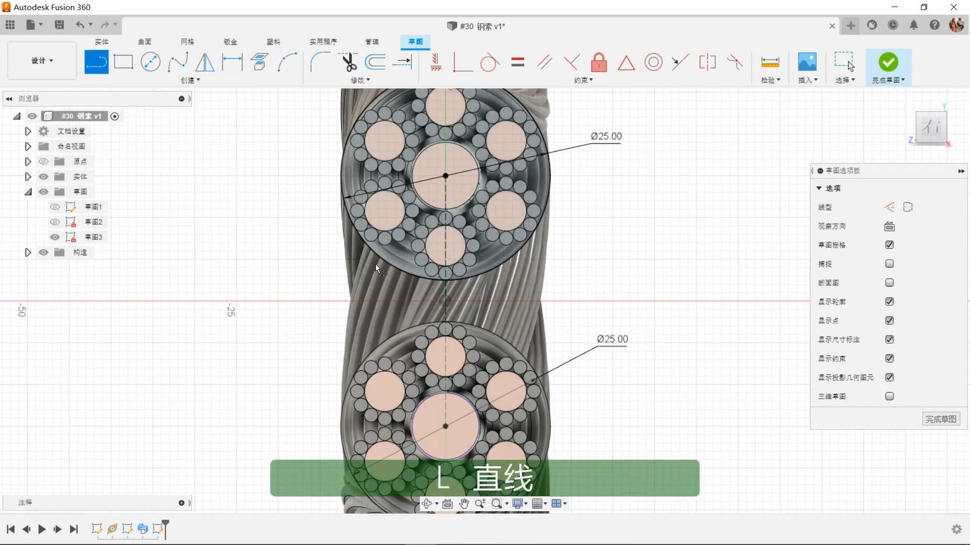
left_click(376, 254)
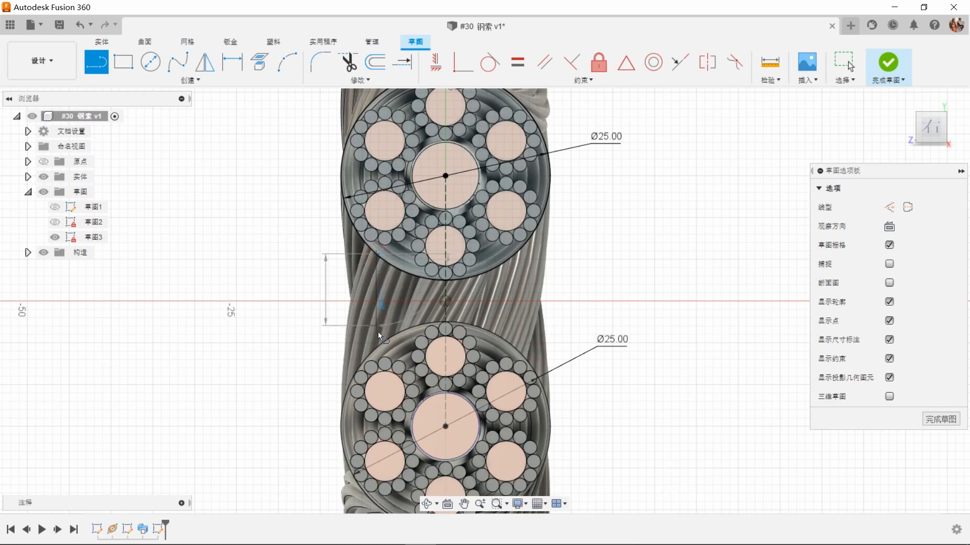
left_click(377, 346)
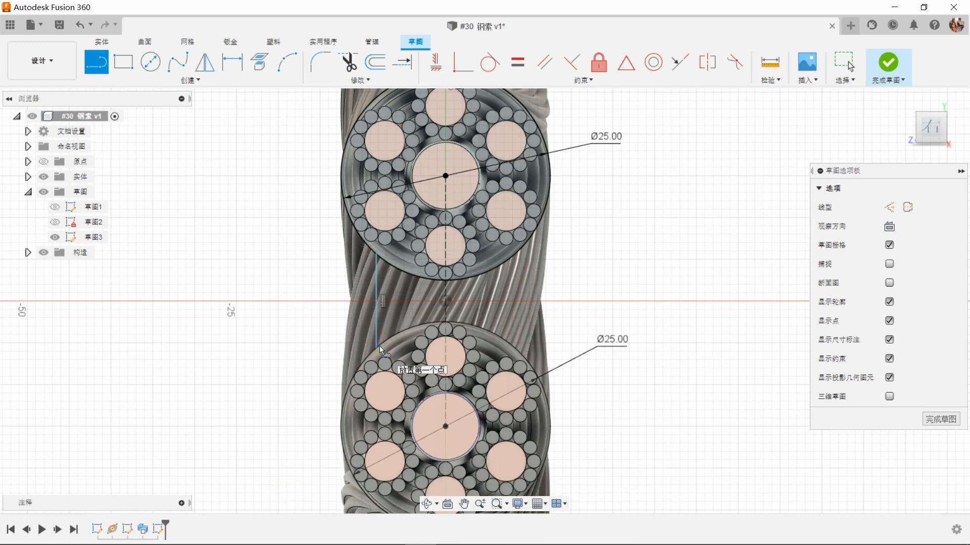
right_click(621, 278)
left_click(668, 281)
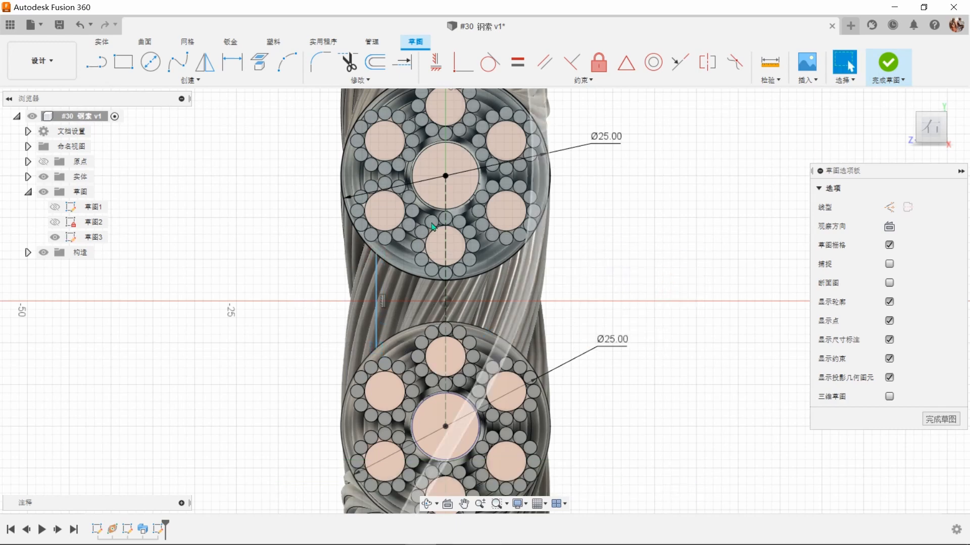
Step: Dimension the distance between the left vertical line and the centre construction line as 7.5 mm
key("d")
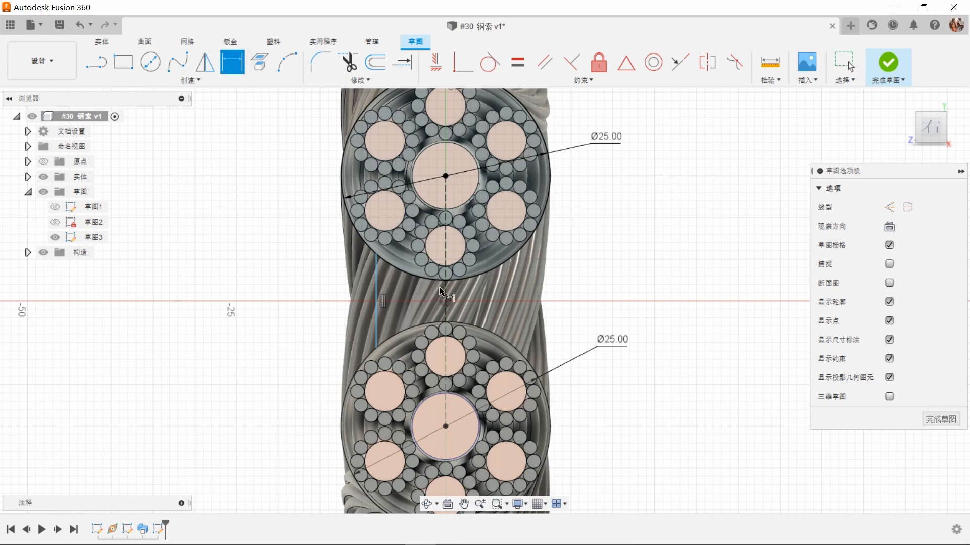
left_click(446, 290)
left_click(377, 297)
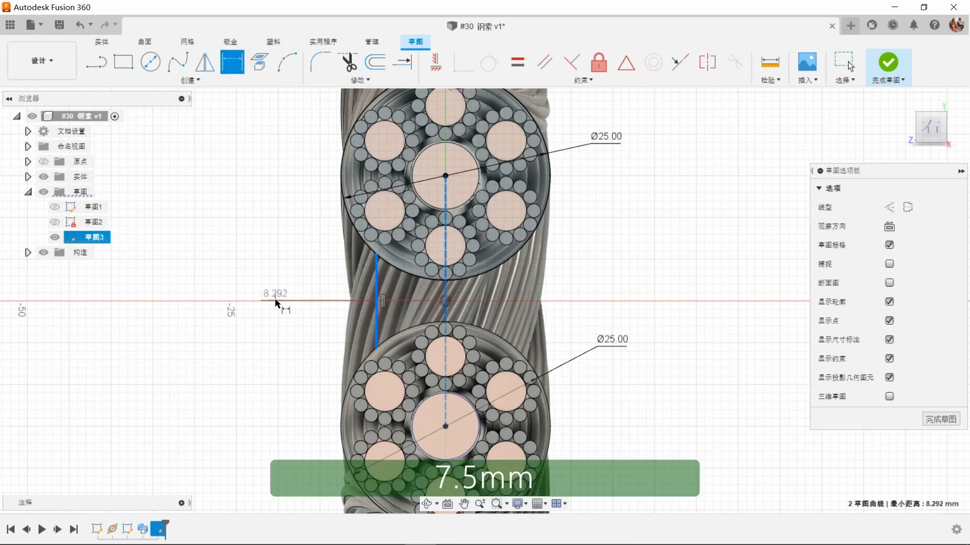
left_click(276, 300)
type("7.5")
key("Return")
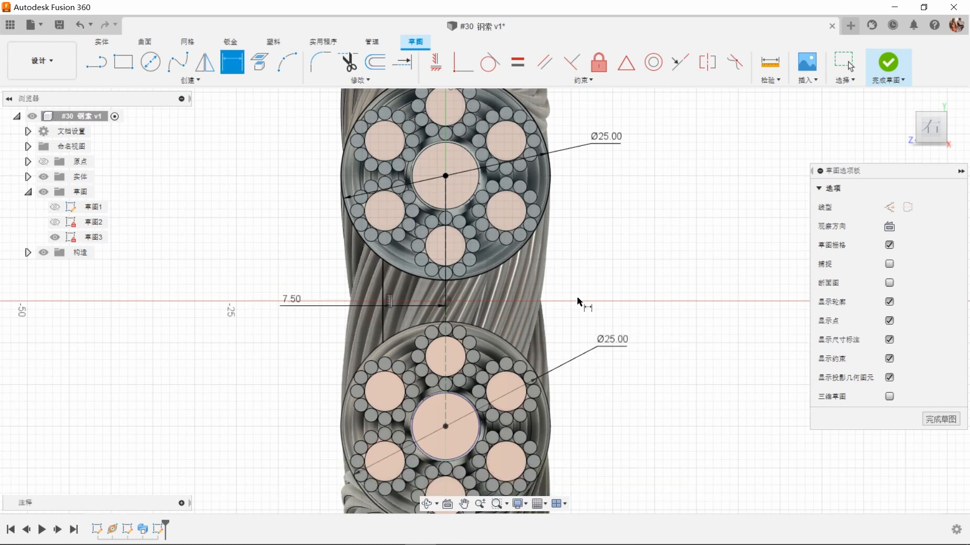
Step: Mirror the left vertical line across the vertical construction line through the circle centres
left_click(204, 62)
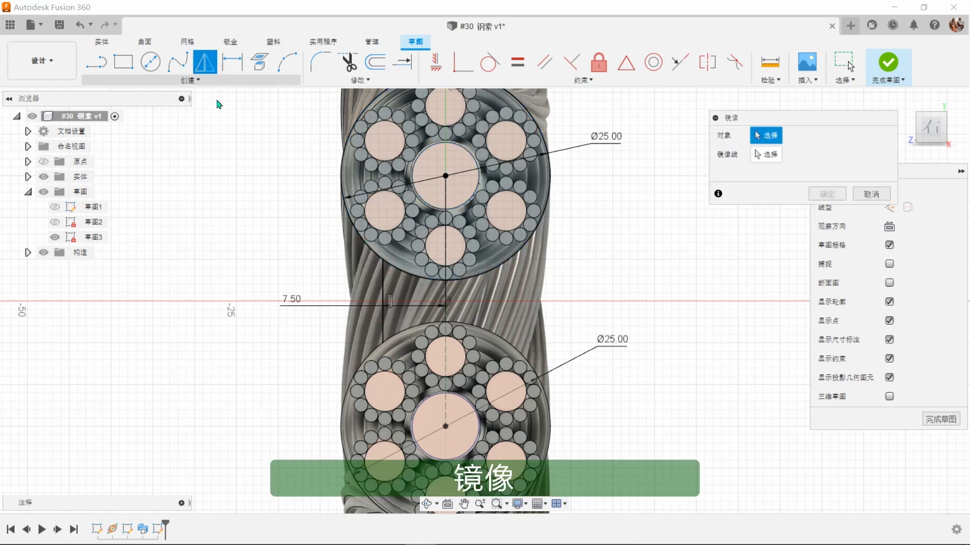
left_click(384, 301)
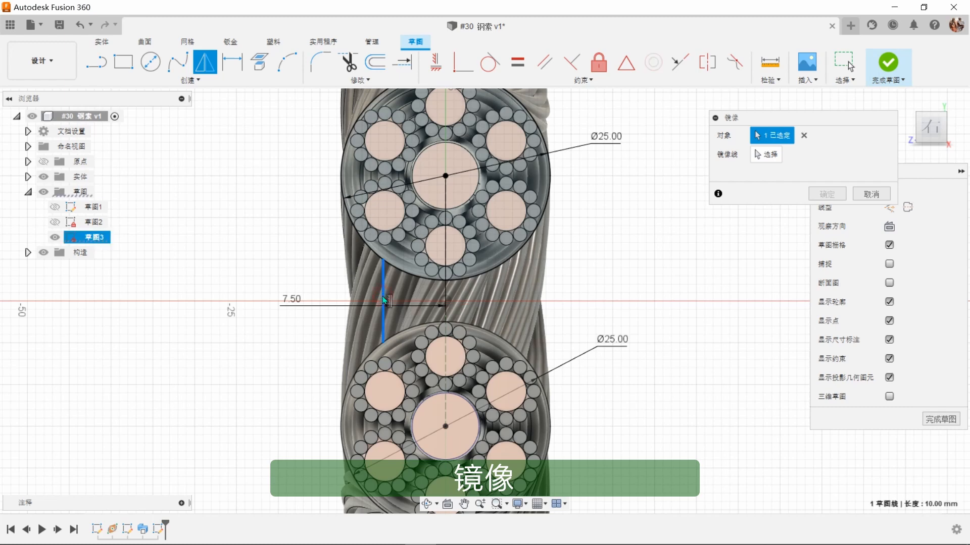
left_click(766, 154)
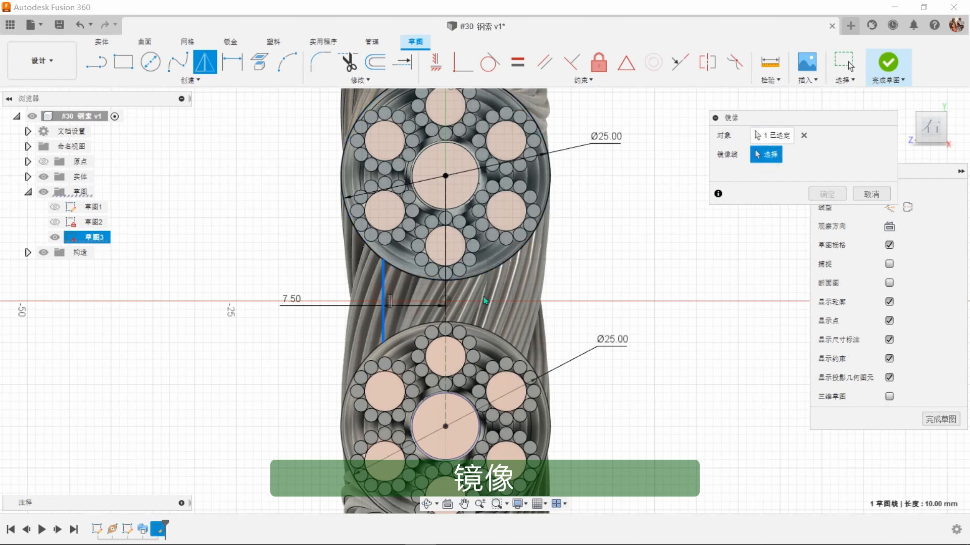
left_click(447, 326)
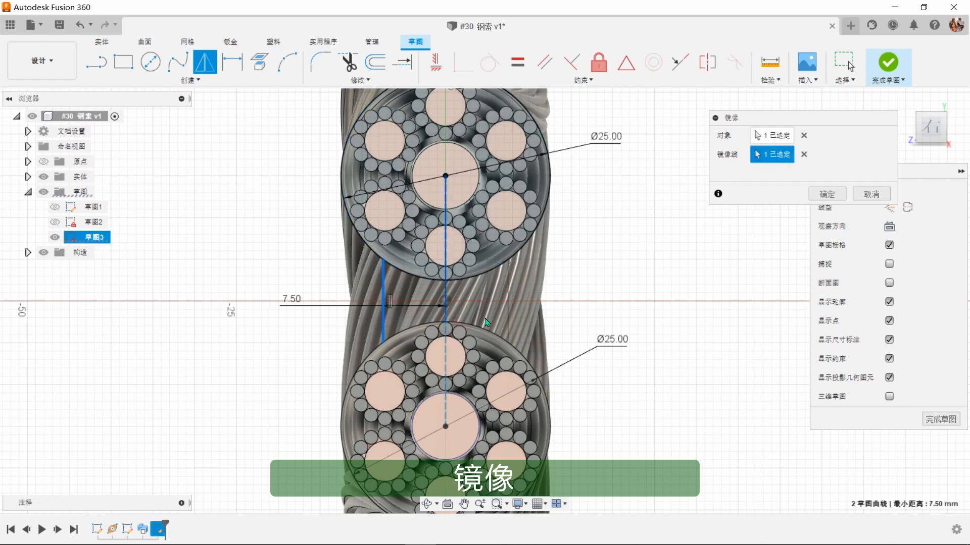
left_click(825, 195)
Step: Hide the bodies and trim away the circle arcs lying between the two vertical lines to leave one closed outline
scroll(522, 289, "up", 3)
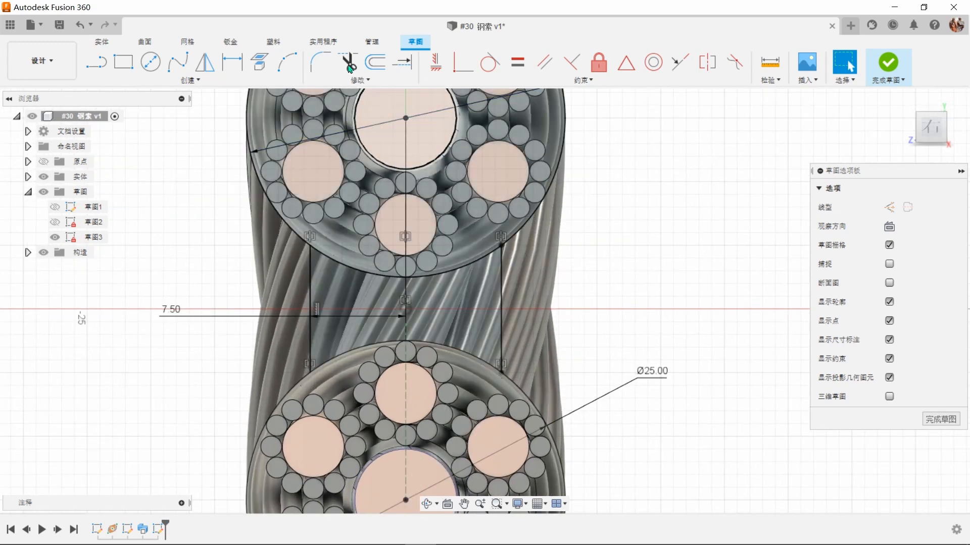
left_click(42, 178)
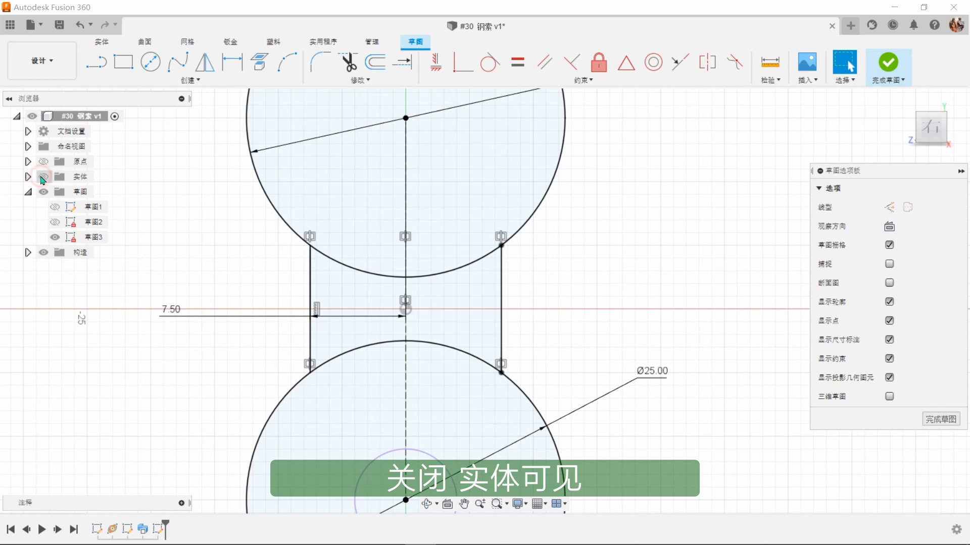
scroll(509, 271, "down", 3)
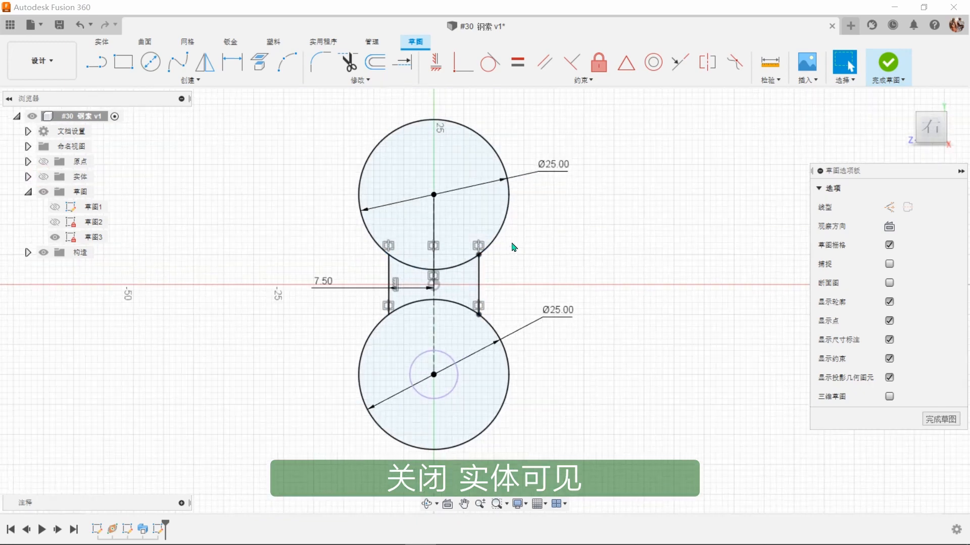
left_click(348, 62)
left_click(406, 268)
left_click(451, 268)
left_click(419, 304)
right_click(564, 279)
left_click(605, 282)
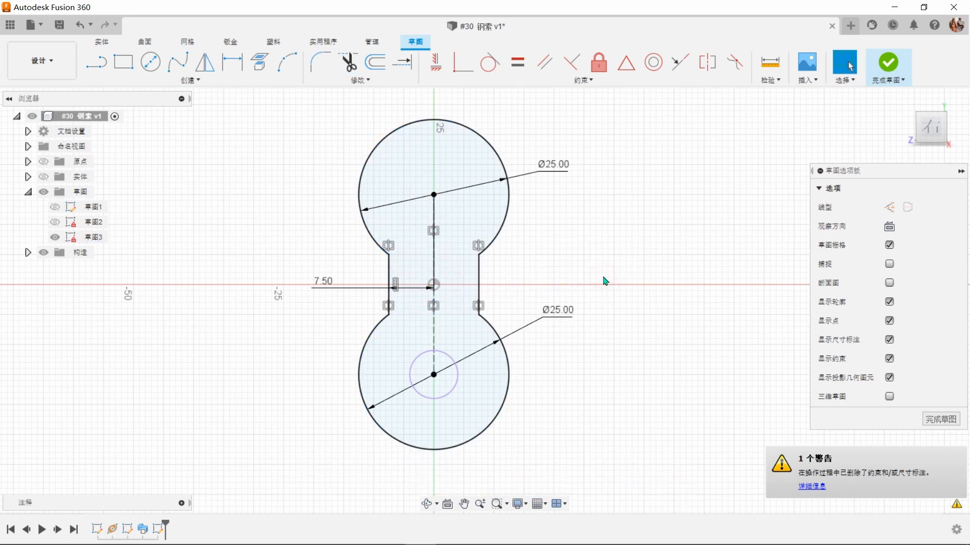
Step: Fillet the four corners where the vertical lines meet the circular arcs with a 3 mm radius
left_click(320, 62)
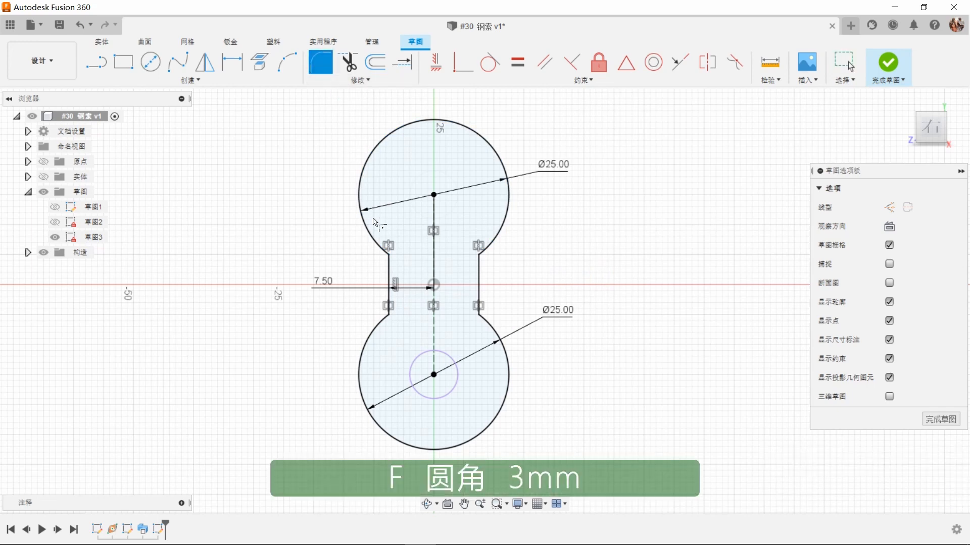
left_click(389, 257)
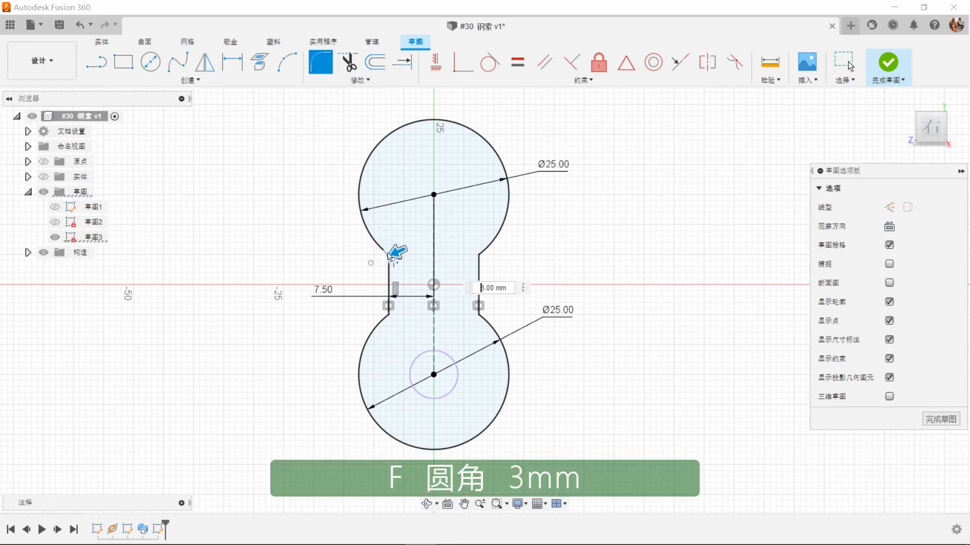
left_click(389, 317)
left_click(480, 257)
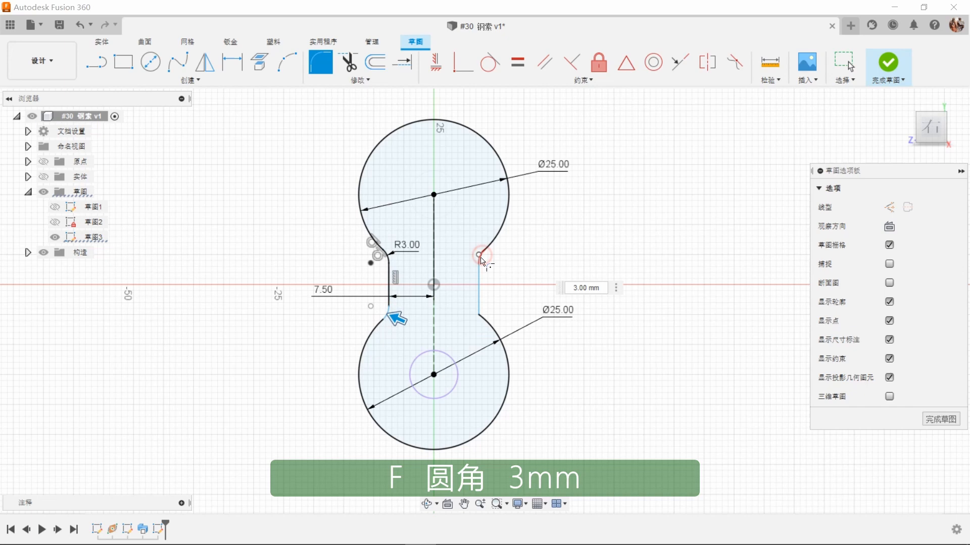
left_click(479, 317)
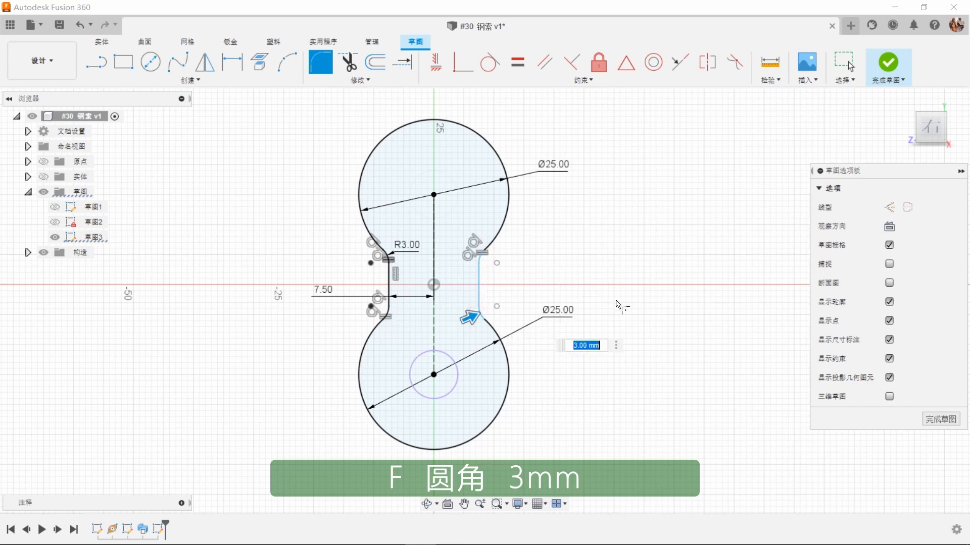
key("Escape")
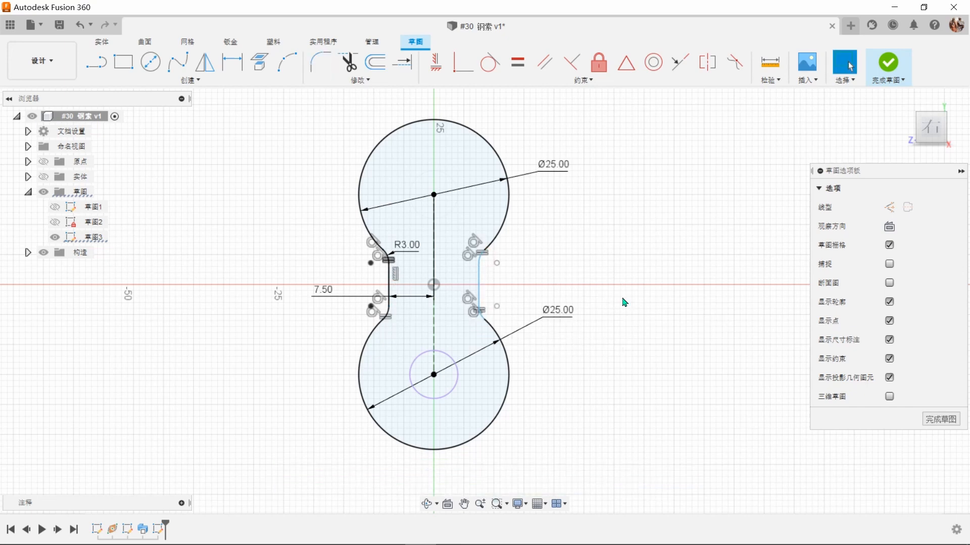
Step: Offset the filleted outline outward by 4 mm and finish the sketch with the bodies shown again
left_click(375, 62)
left_click(478, 130)
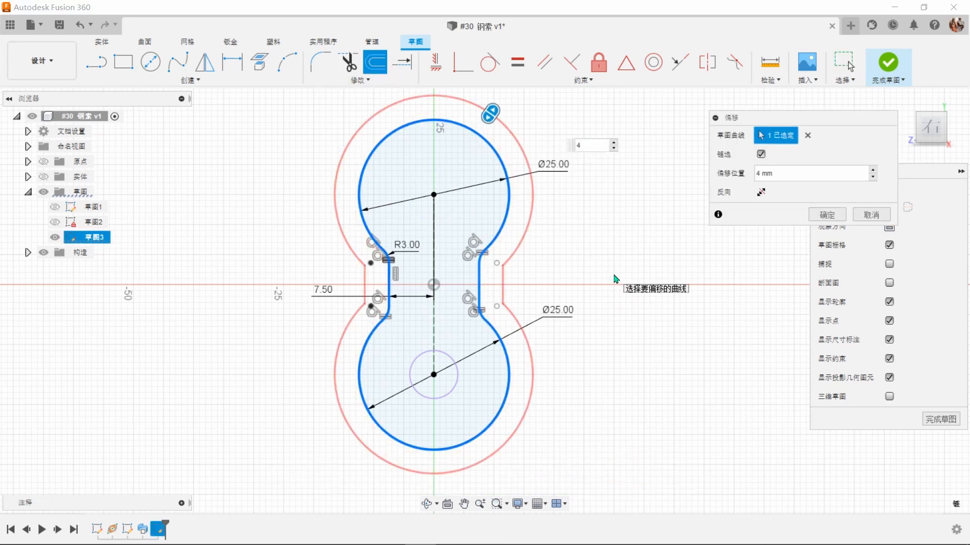
left_click(811, 217)
left_click(646, 246)
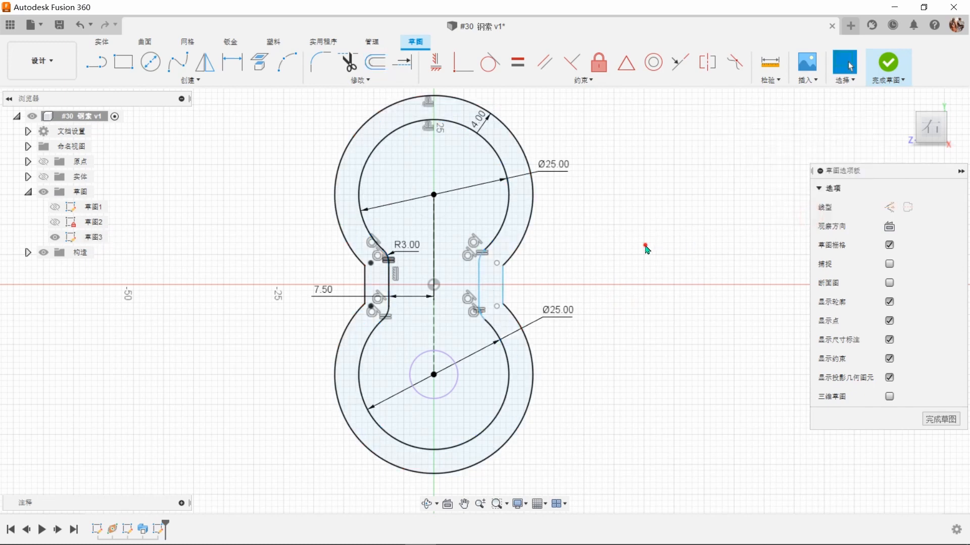
left_click(520, 211)
left_click(600, 216)
left_click(44, 176)
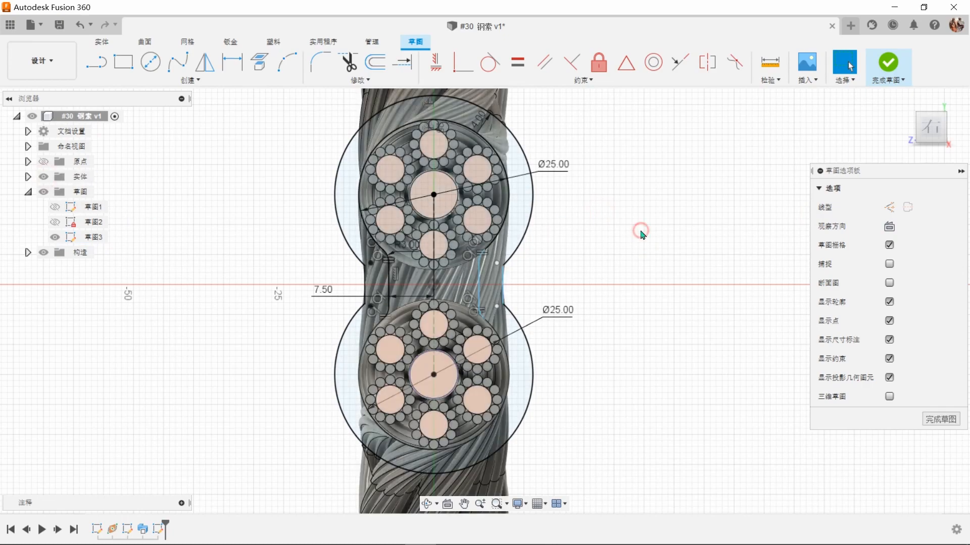
left_click(888, 63)
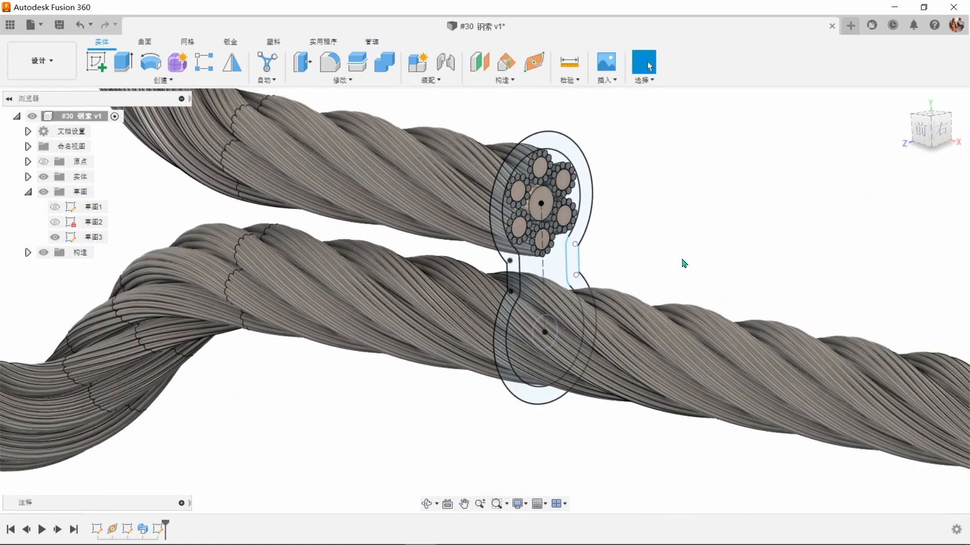
Step: Extrude the ring profile between the two outlines by -60 mm as a new body, starting at an offset of -20 mm
key("e")
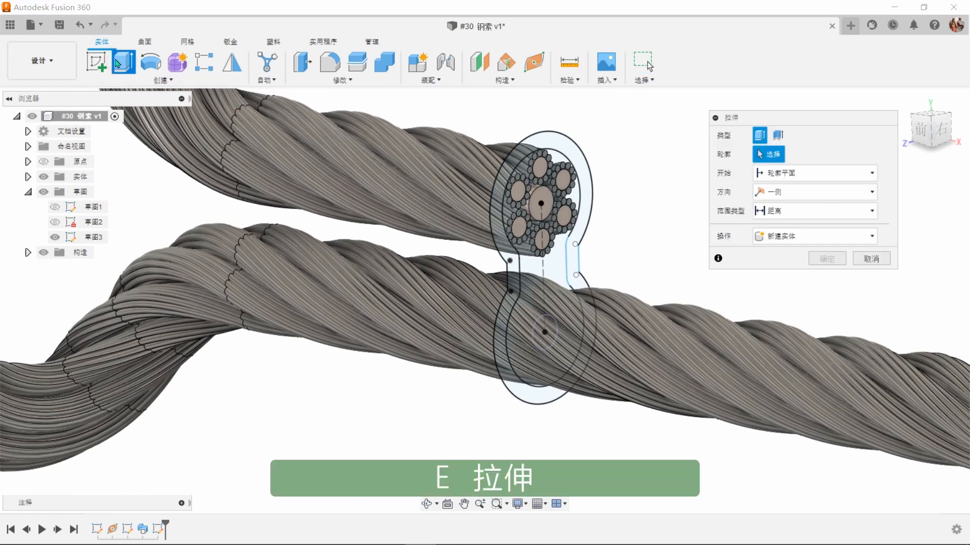
left_click(503, 267)
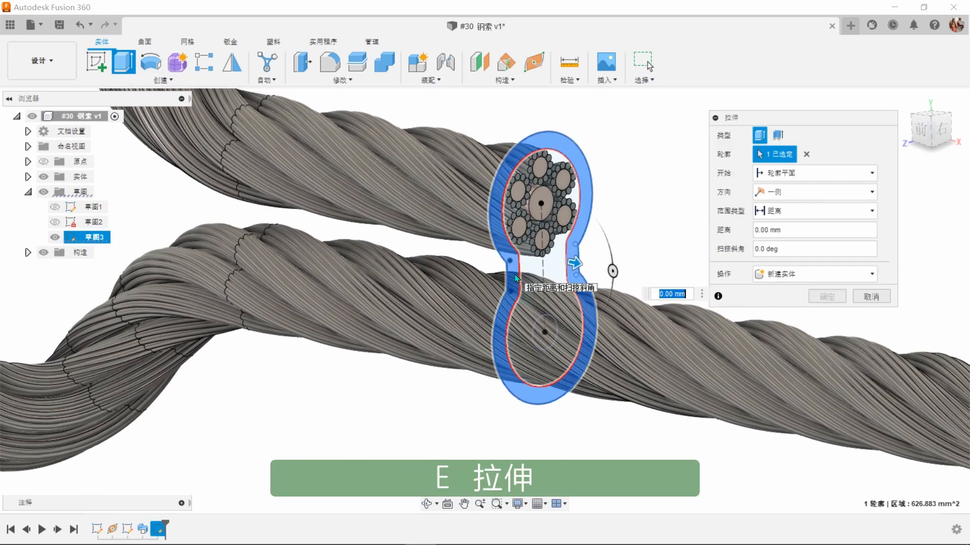
left_click(781, 182)
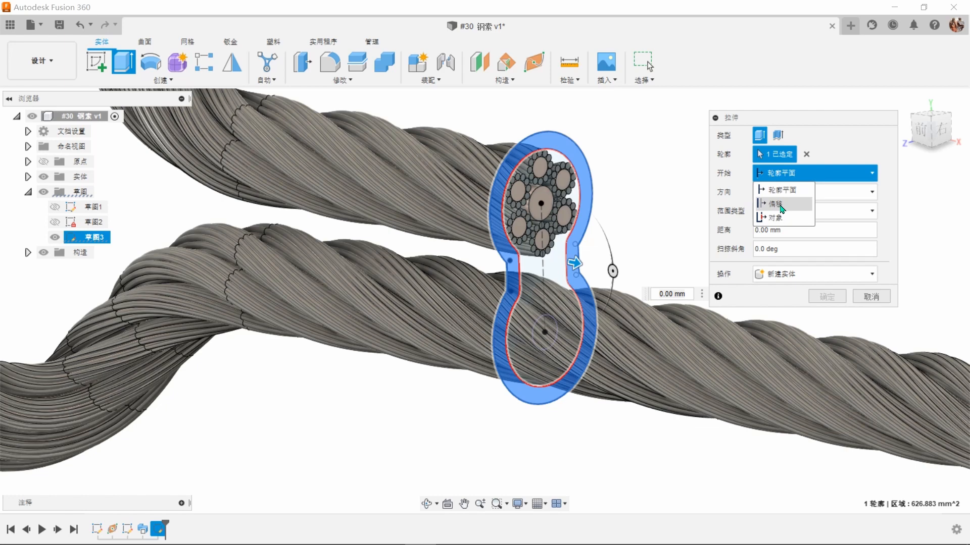
left_click(785, 198)
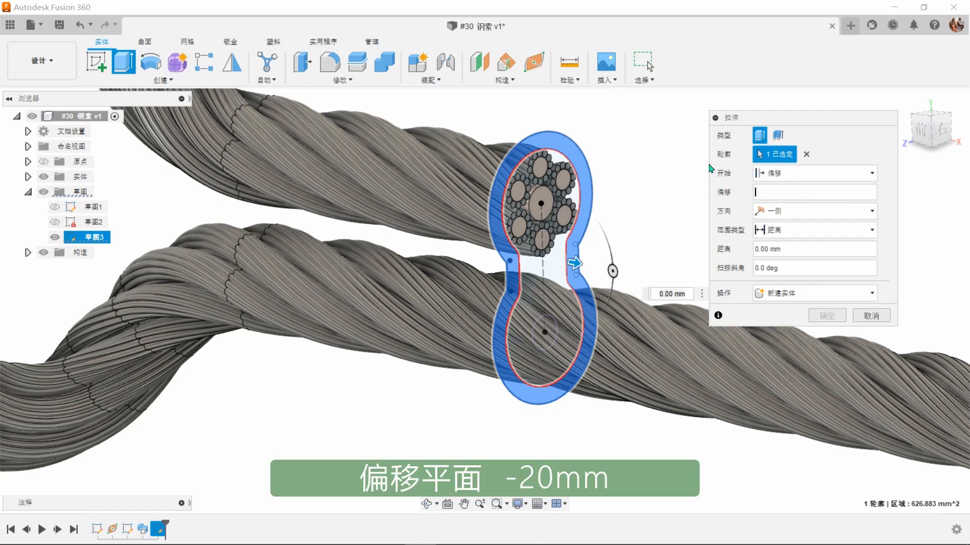
key("Return")
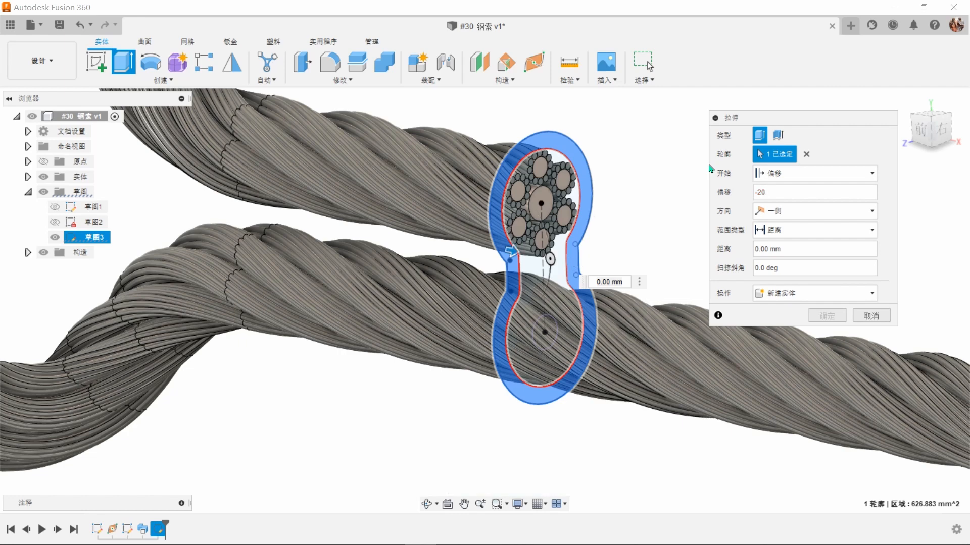
double_click(797, 248)
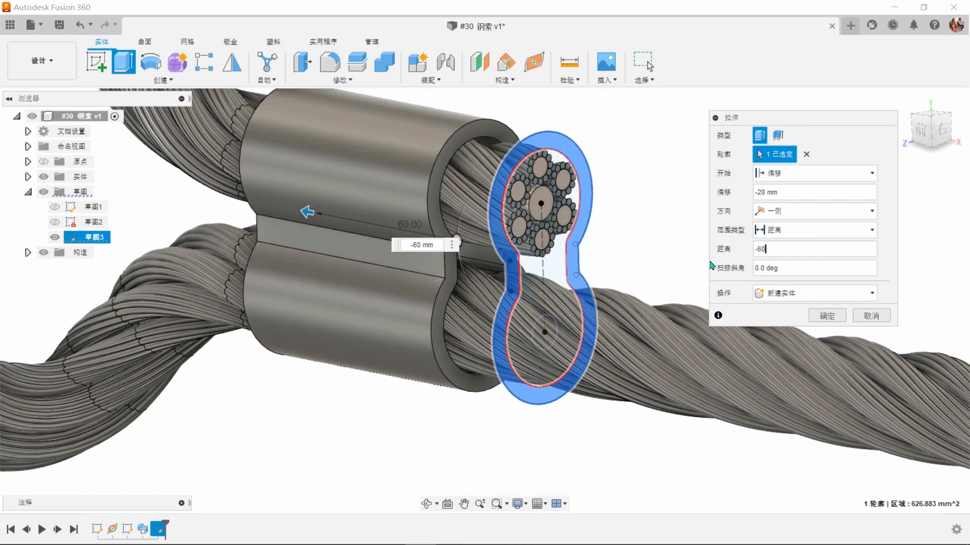
left_click(825, 316)
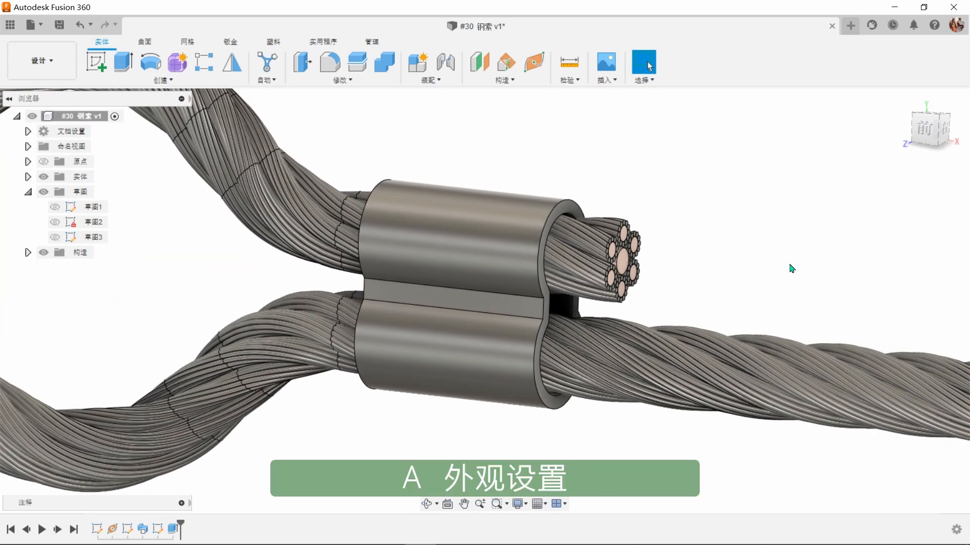
Step: Apply a copper-coloured appearance to the extruded sleeve around both cable legs
key("a")
left_click_drag(784, 180, 537, 304)
left_click(919, 496)
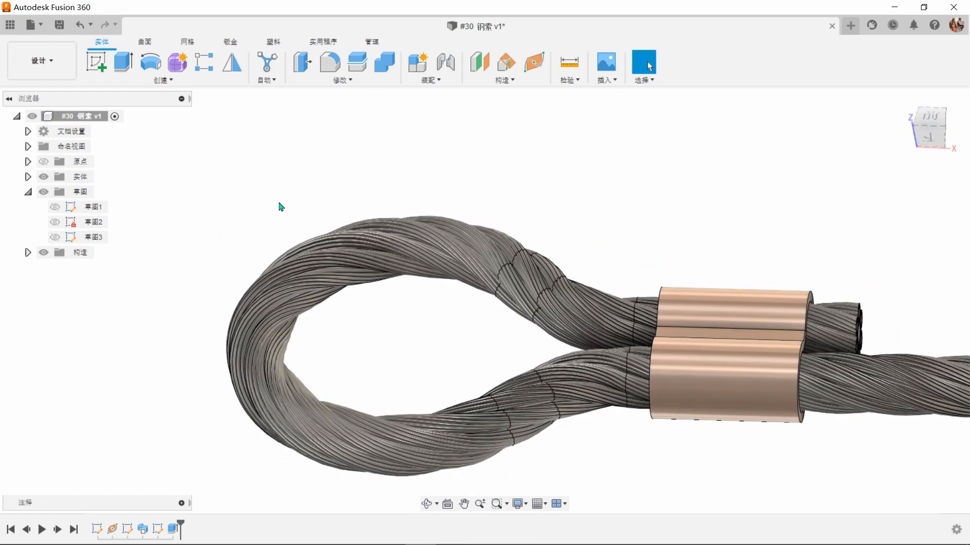
Step: Start a new sketch on the front plane with the bodies hidden and 草图1 visible
left_click(44, 176)
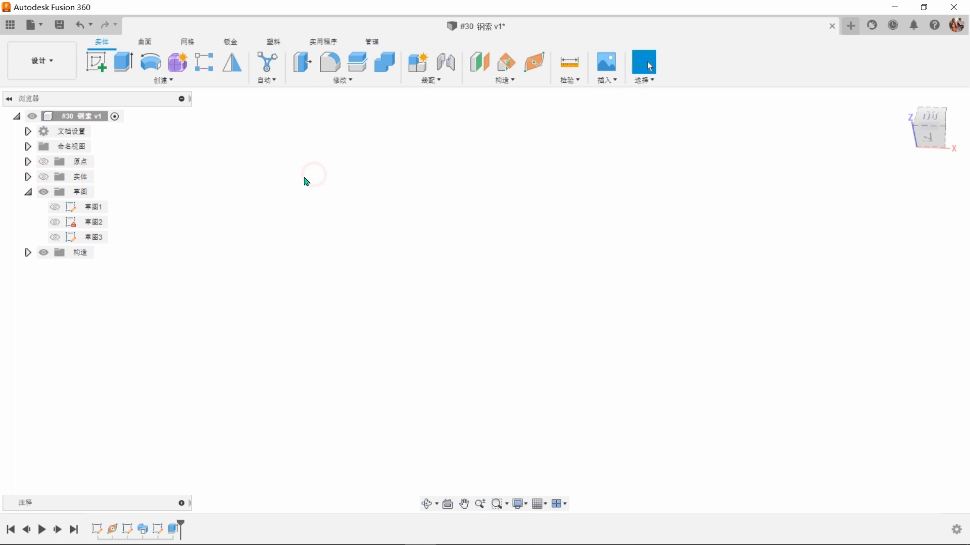
left_click(55, 207)
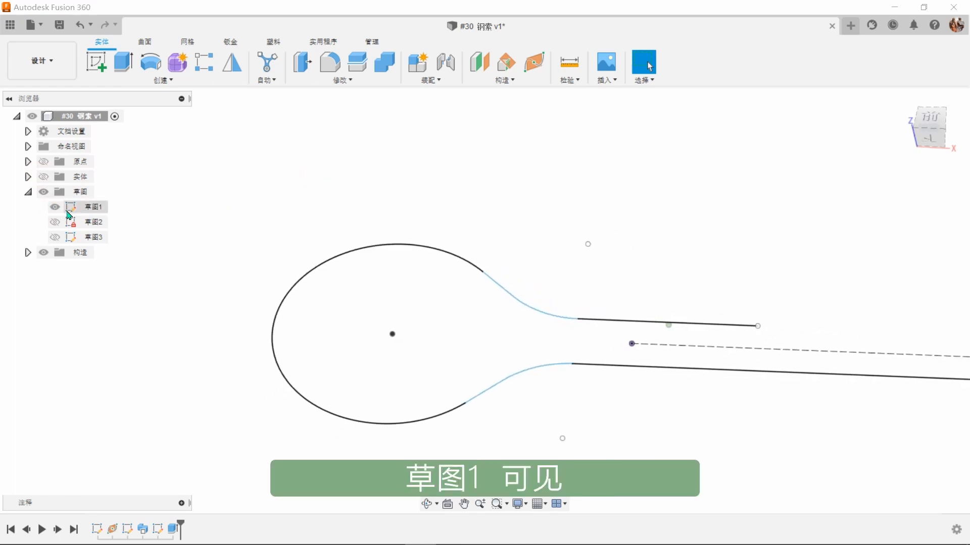
left_click(96, 62)
left_click(650, 303)
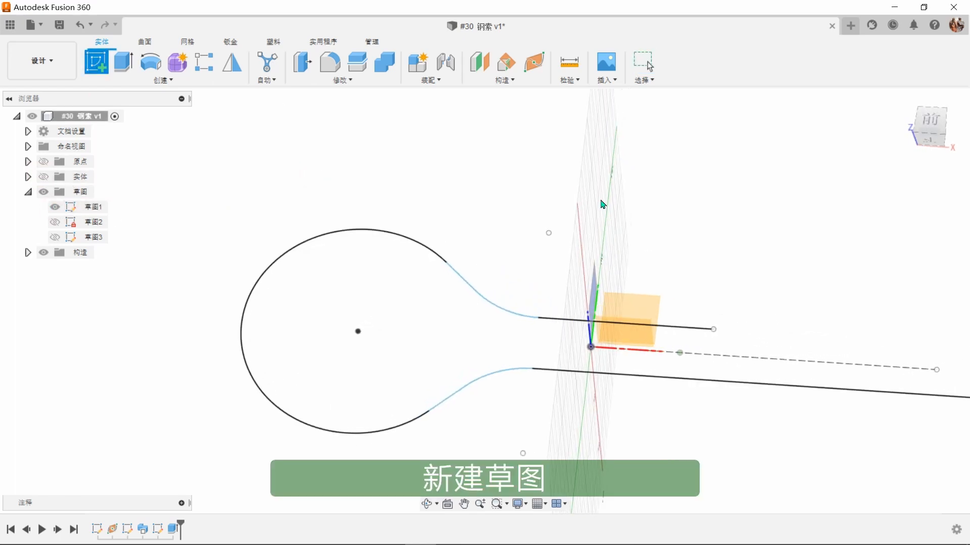
left_click(633, 310)
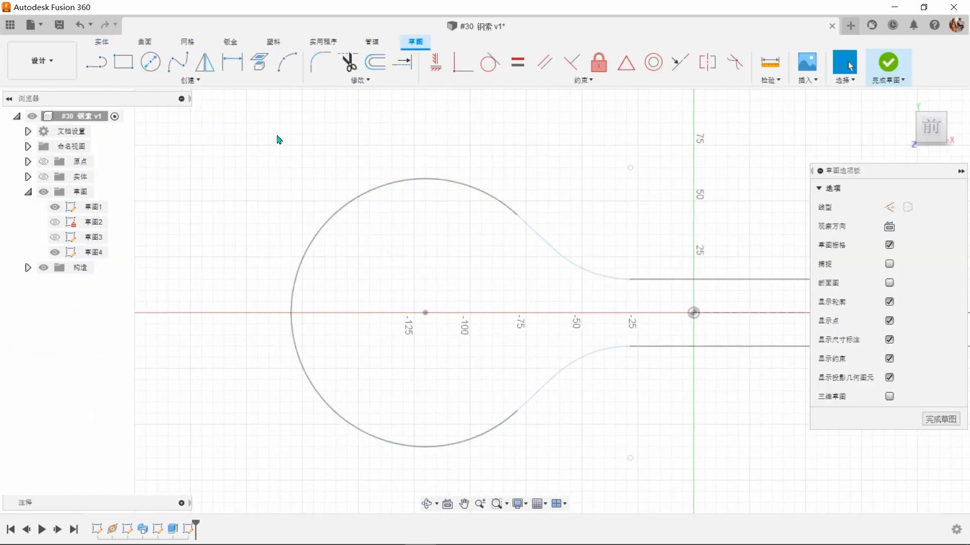
Step: Project the large loop arc and its two adjoining straight segments into the sketch, finish it and hide 草图1
key("p")
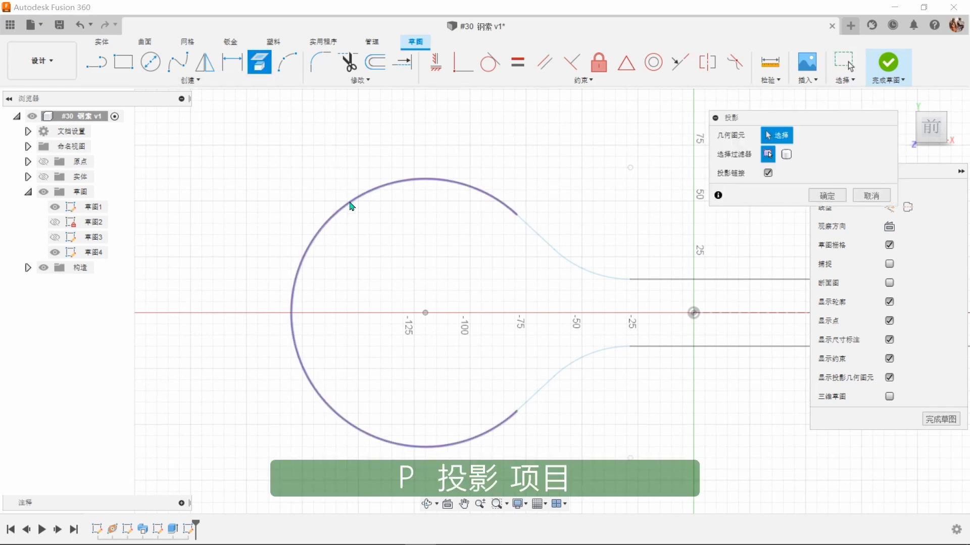
left_click(350, 206)
left_click(539, 241)
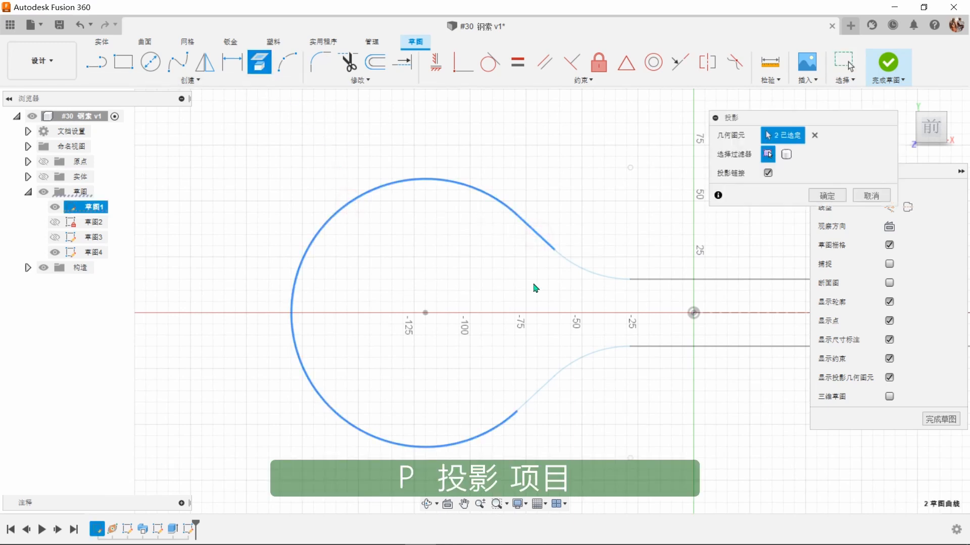
left_click(535, 397)
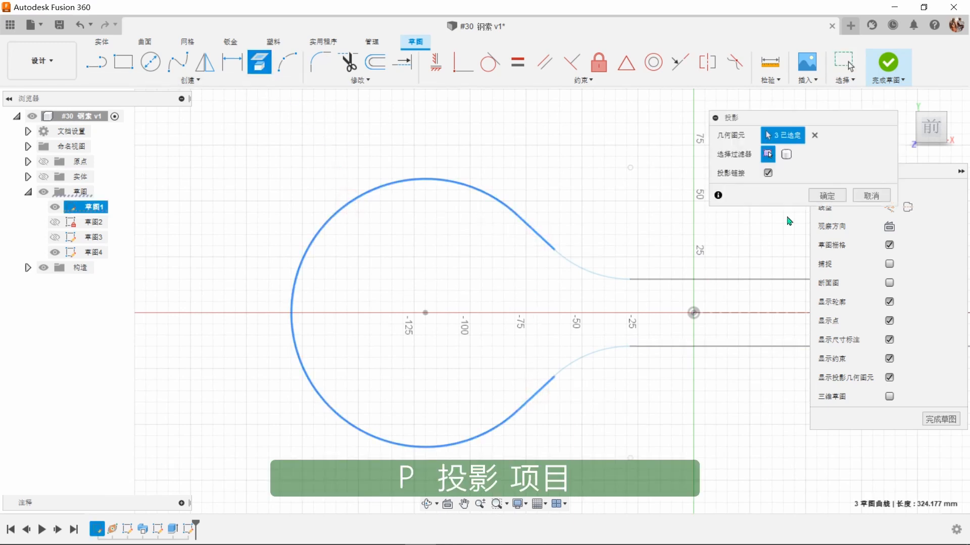
left_click(824, 195)
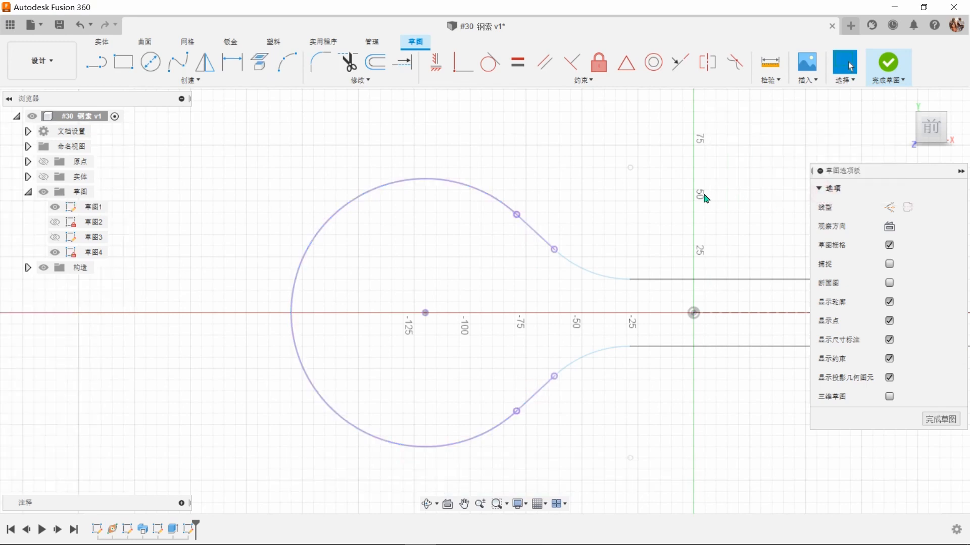
left_click(884, 68)
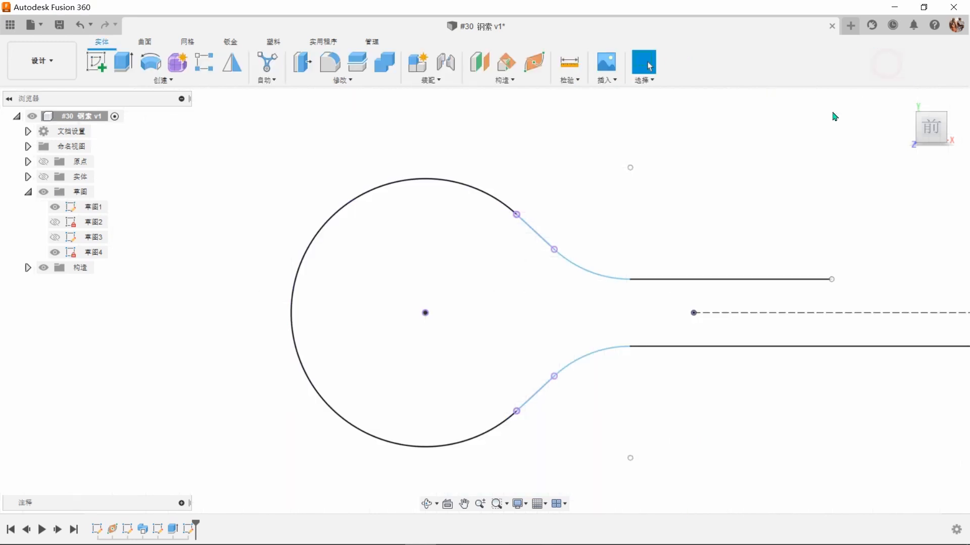
left_click(55, 207)
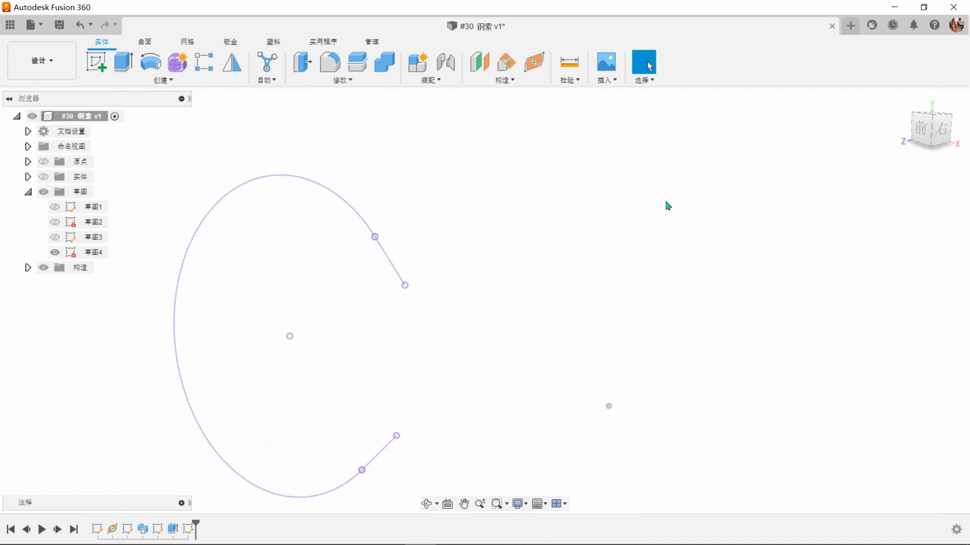
Step: Create a plane along the projected loop path at distance 0, at the end of the upper straight segment
left_click(535, 63)
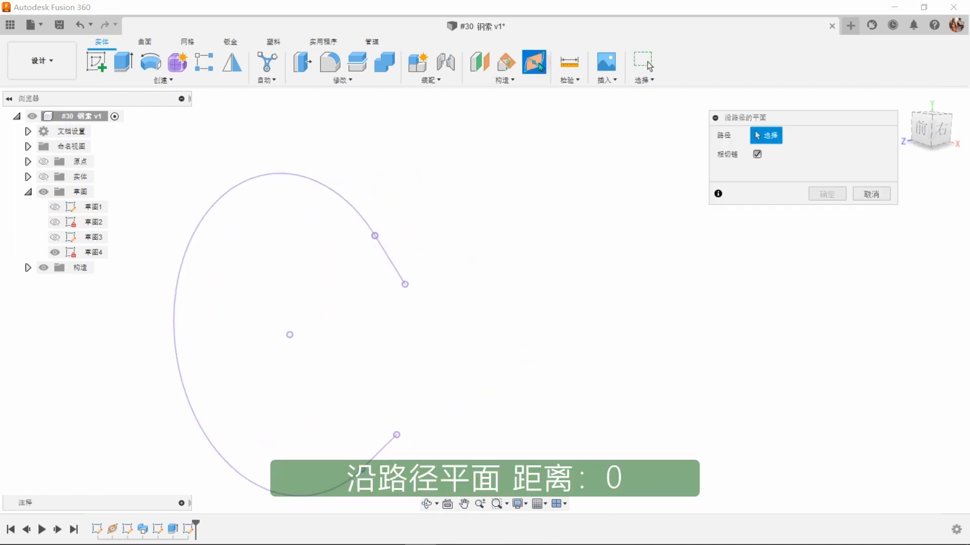
left_click(398, 268)
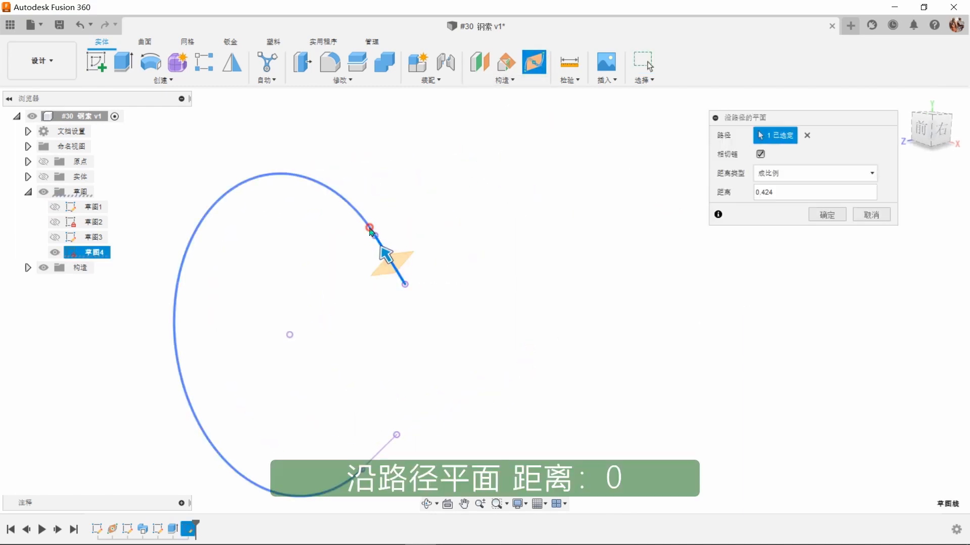
left_click(383, 457)
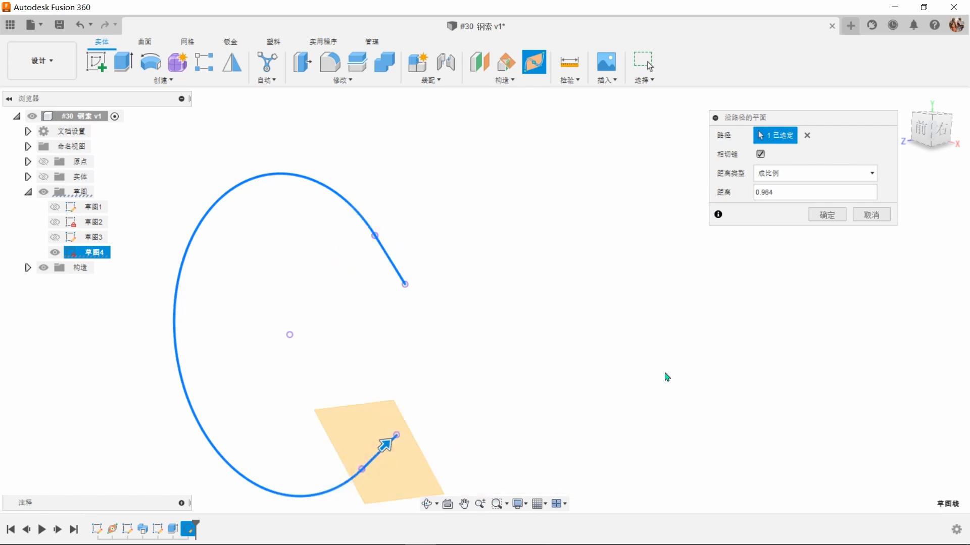
left_click(786, 191)
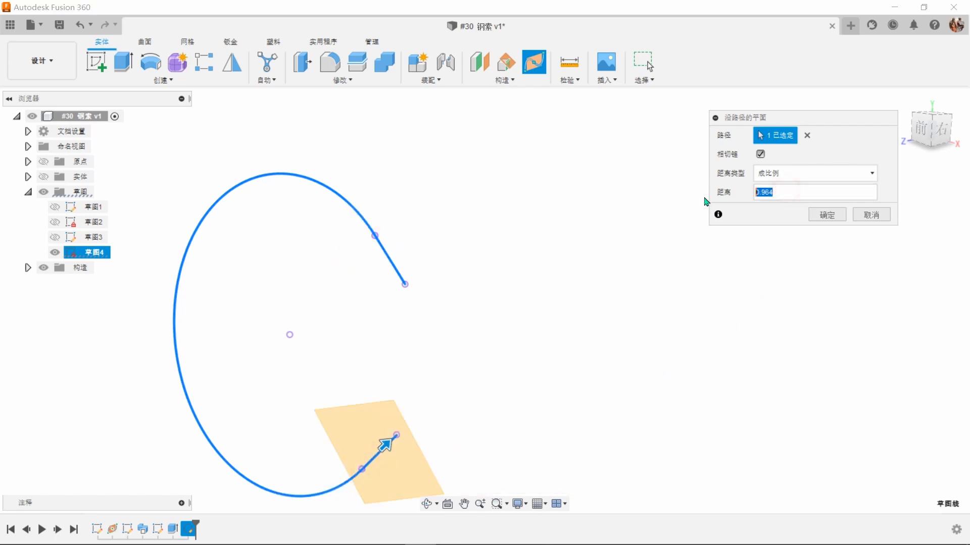
type("0")
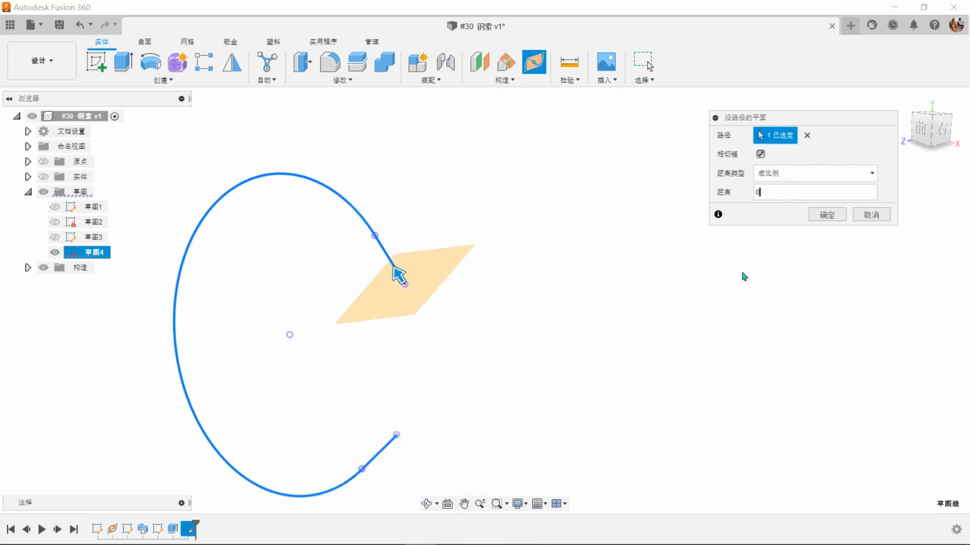
left_click(829, 219)
Step: Start a sketch on the new path plane and draw a 25 mm diameter circle centred on the path's end point
middle_click_drag(661, 233, 563, 262, "shift")
left_click(475, 244)
right_click(477, 245)
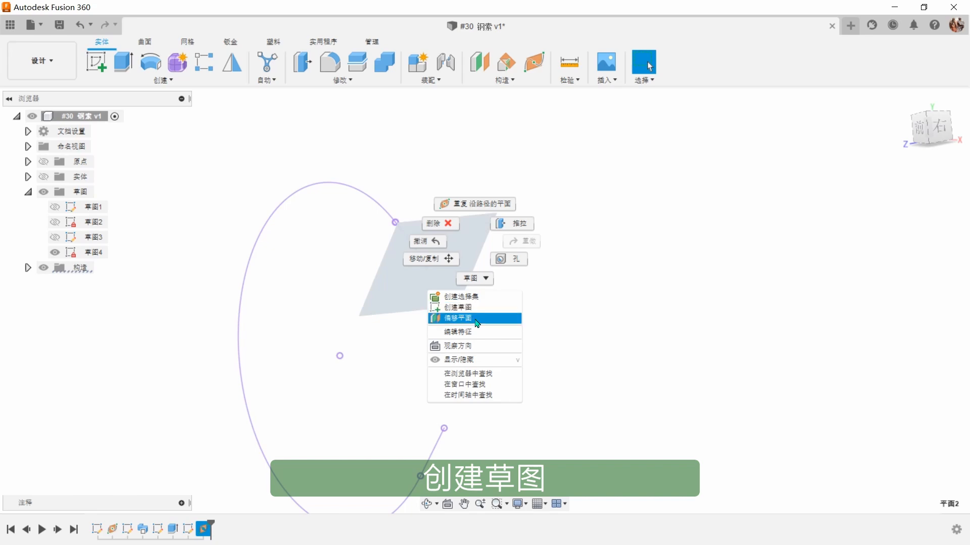
left_click(476, 309)
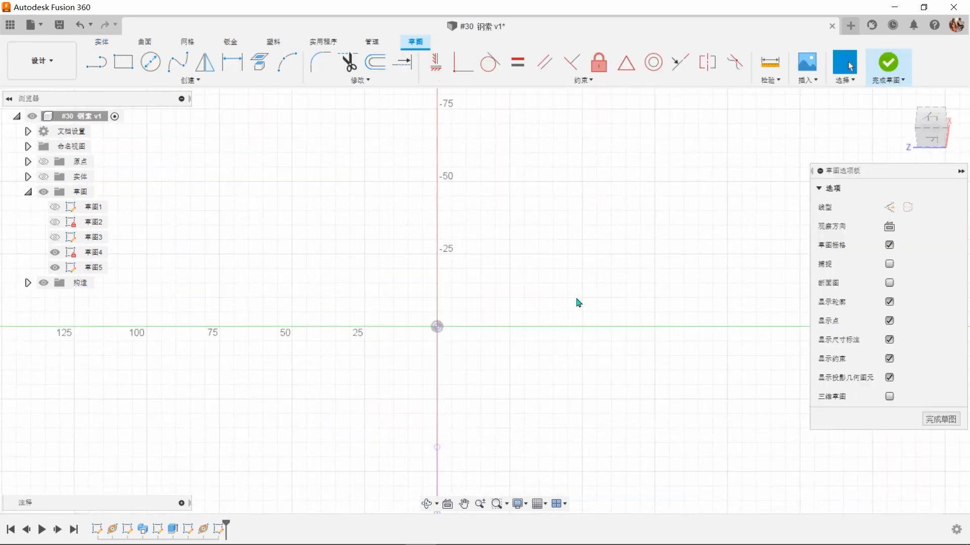
scroll(435, 366, "up", 5)
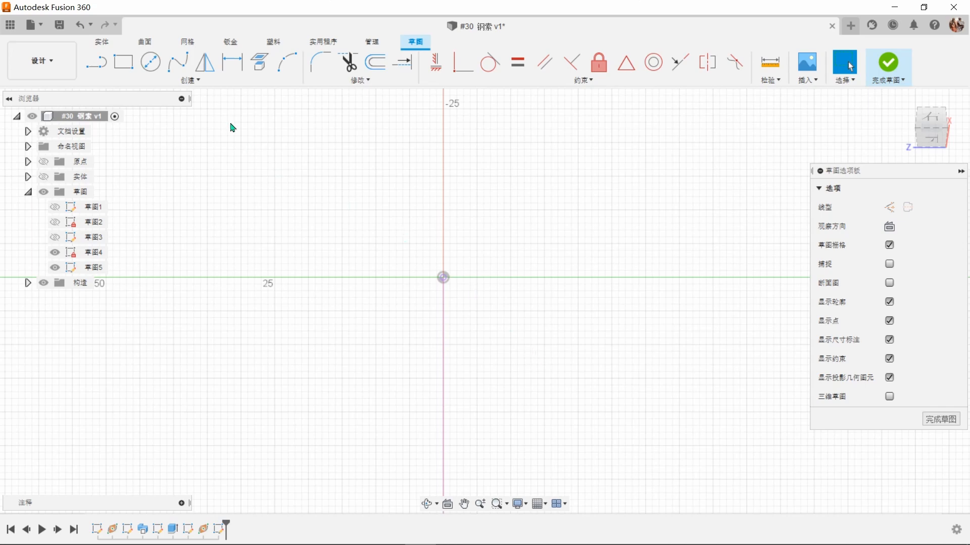
left_click(150, 62)
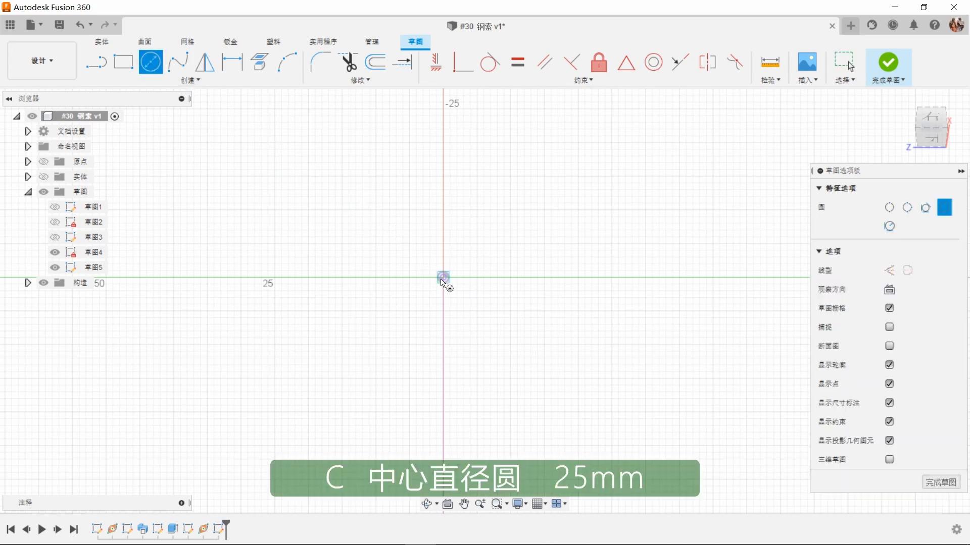
left_click(443, 280)
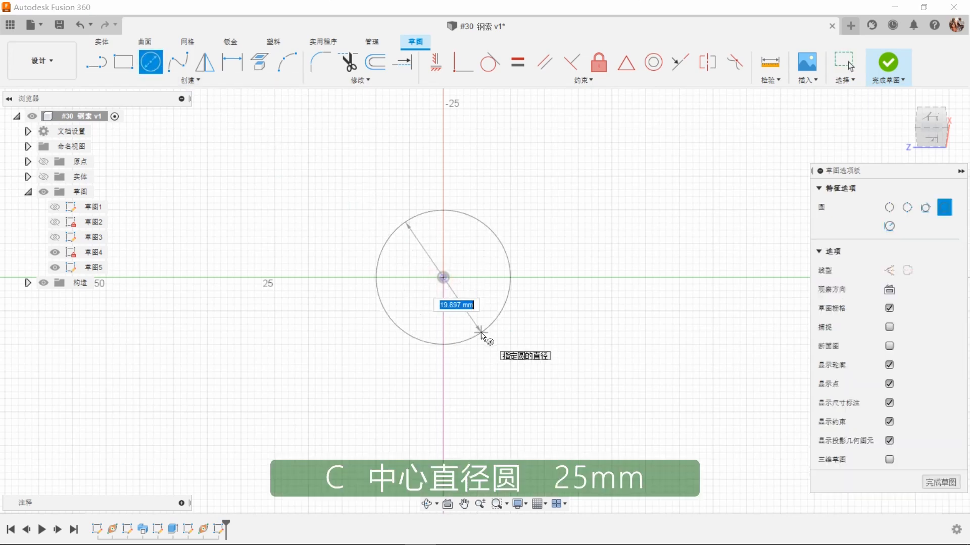
type("25")
key("Return")
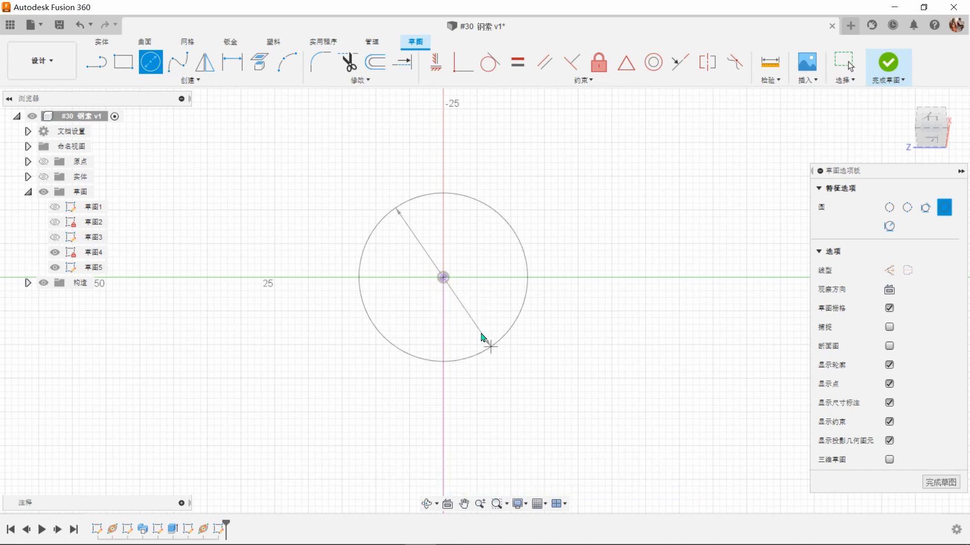
key("Escape")
left_click_drag(480, 328, 563, 348)
Step: Offset the 25 mm circle outward by 1.5 mm
left_click(375, 61)
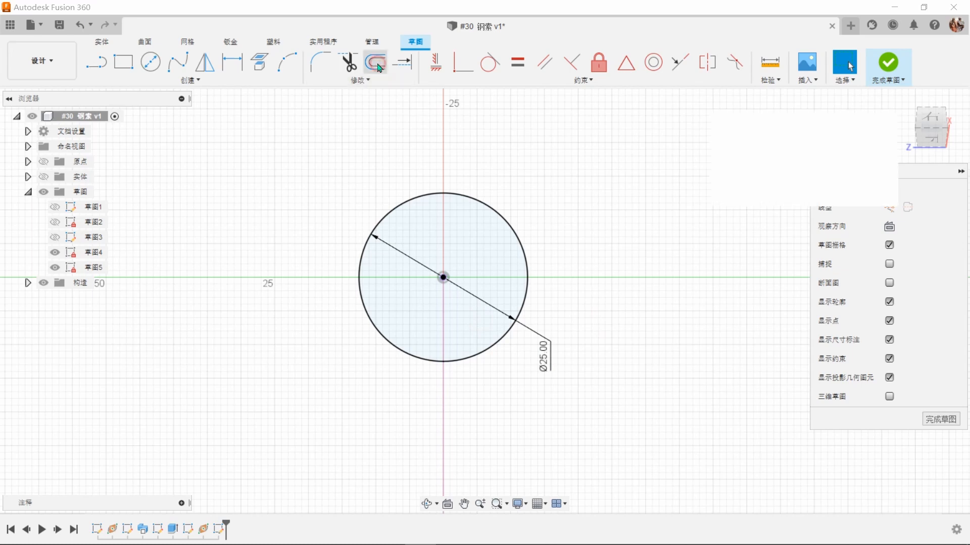
left_click(425, 196)
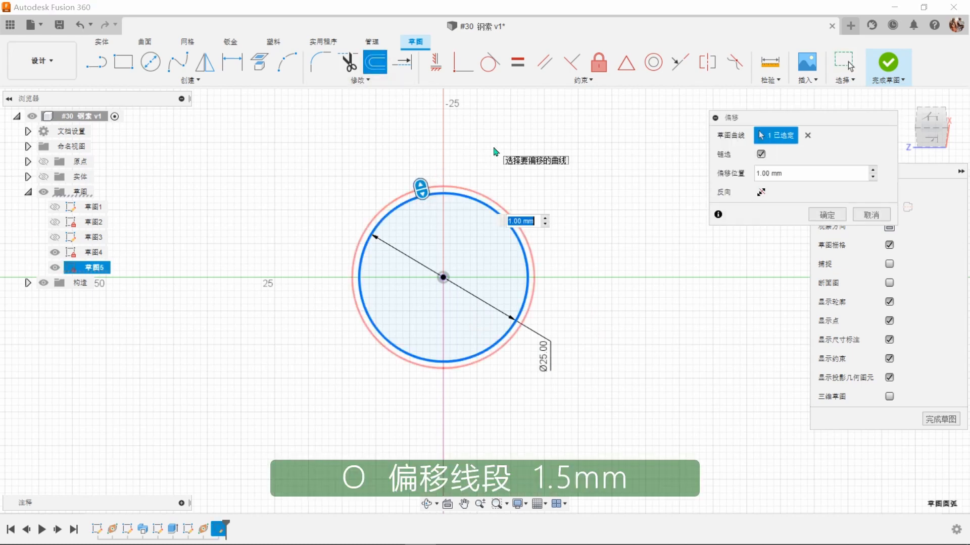
type("1.5")
key("Return")
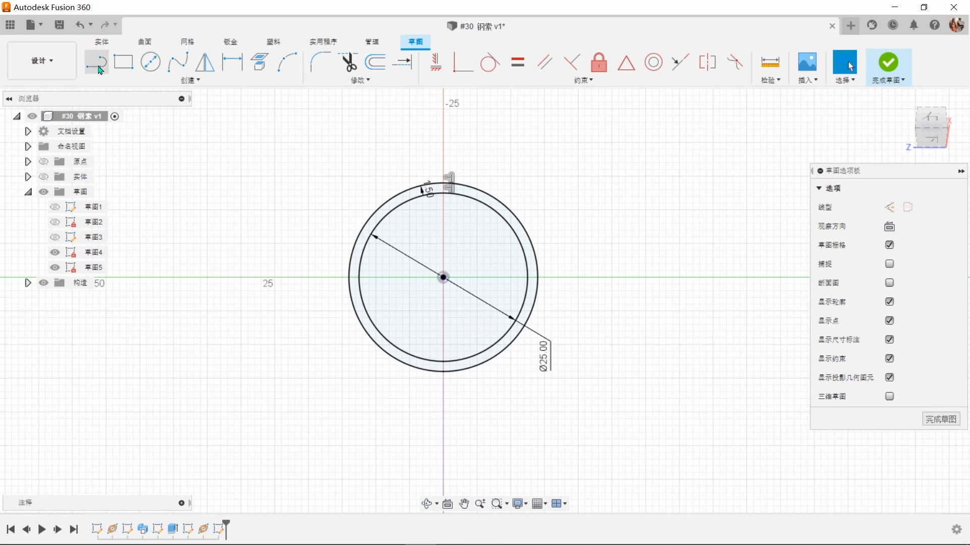
Step: Draw a horizontal line about 28 mm long across the outer circle, just above its centre, and move the offset dimension outside the circles
key("l")
left_click(349, 269)
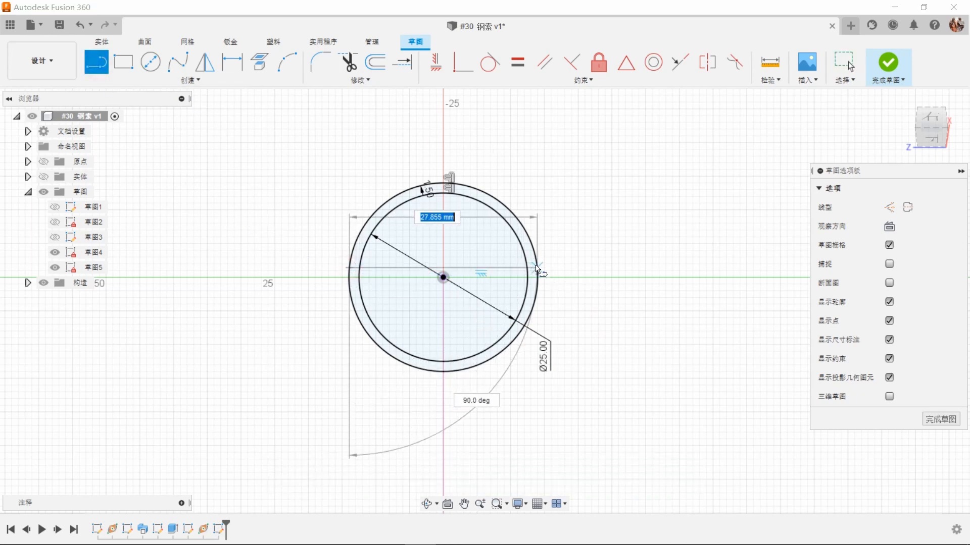
left_click(537, 268)
right_click(589, 271)
left_click(624, 267)
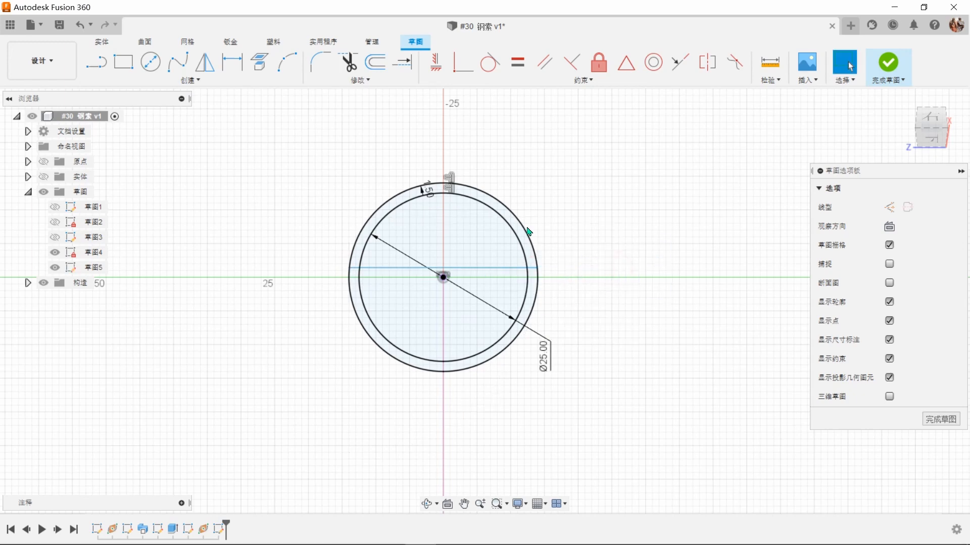
left_click(376, 161)
left_click(542, 191)
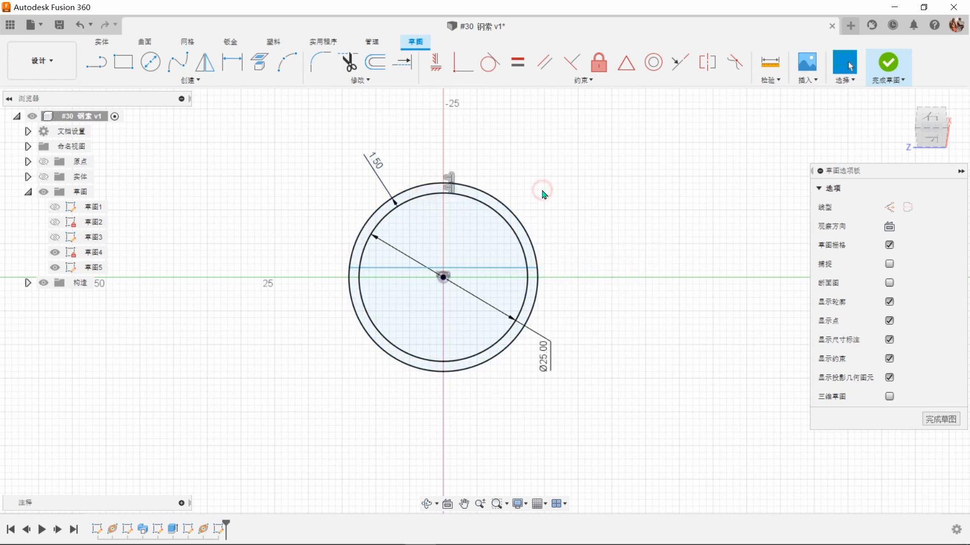
Step: Apply a coincident constraint between the horizontal line and the circles' centre point
left_click(459, 64)
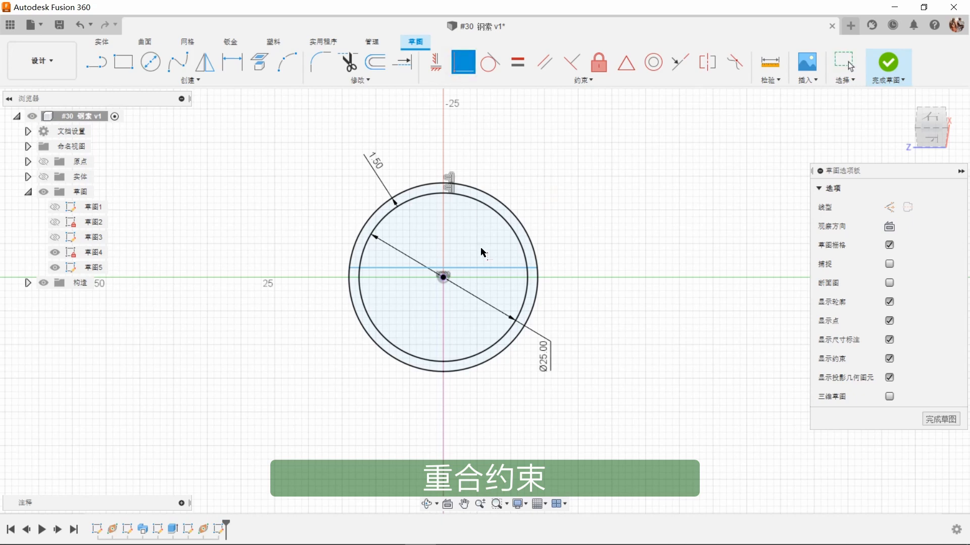
left_click(486, 273)
left_click(443, 277)
right_click(632, 260)
left_click(668, 260)
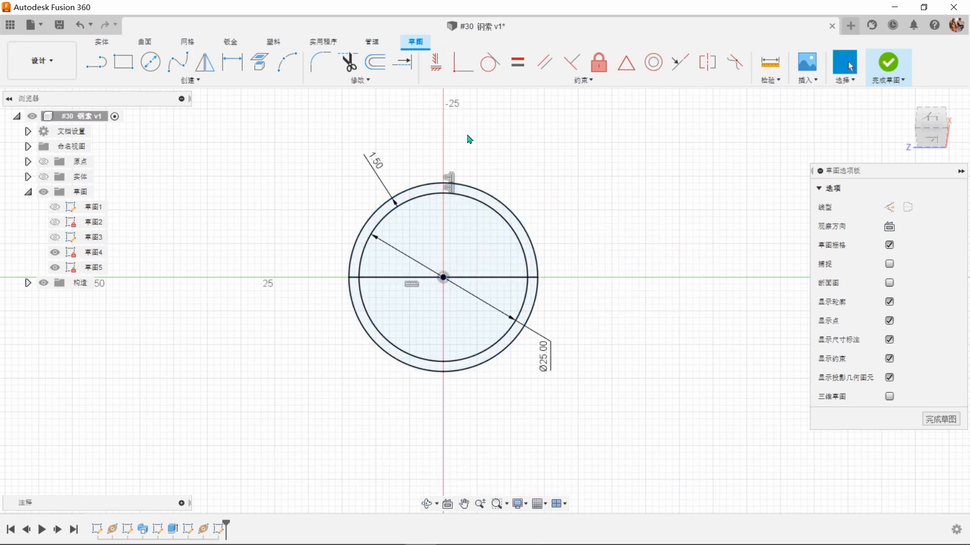
Step: Trim the upper halves of both circles and the line's middle section to leave a closed half-ring profile
left_click(351, 65)
mouse_move(556, 163)
left_mouse_down()
mouse_move(493, 233)
mouse_move(497, 285)
left_mouse_up()
right_click(566, 223)
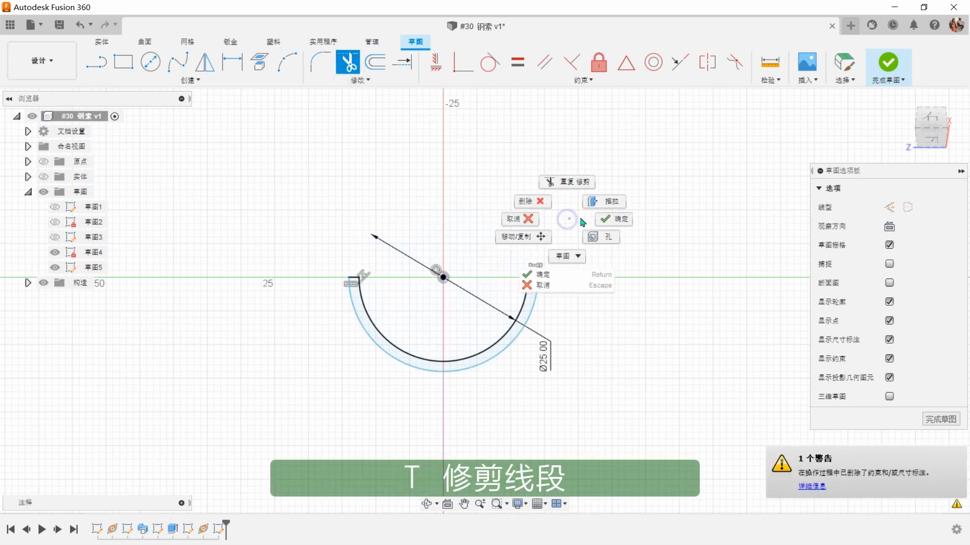
left_click(611, 222)
Step: Dimension the short end line of the half ring at 1.5 mm and finish the sketch
scroll(541, 348, "up", 3)
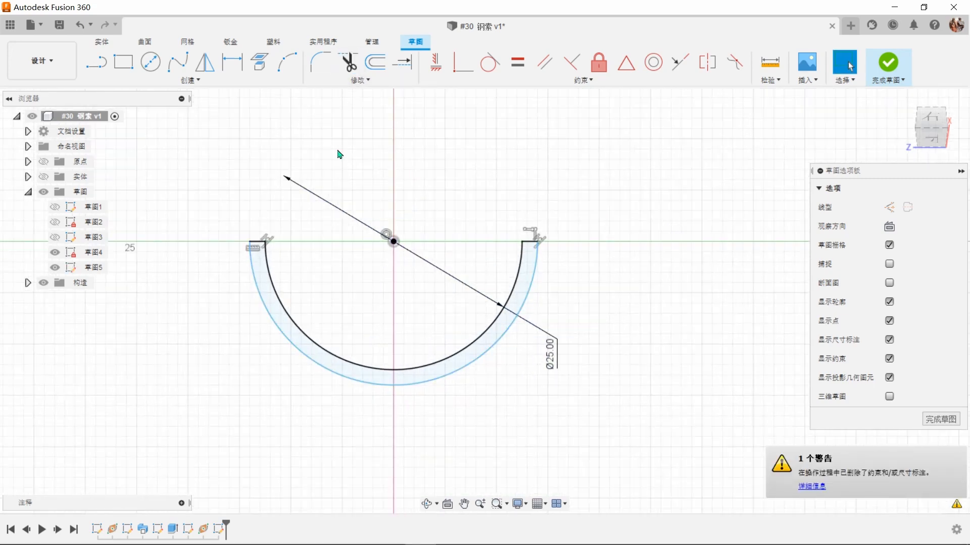
key("d")
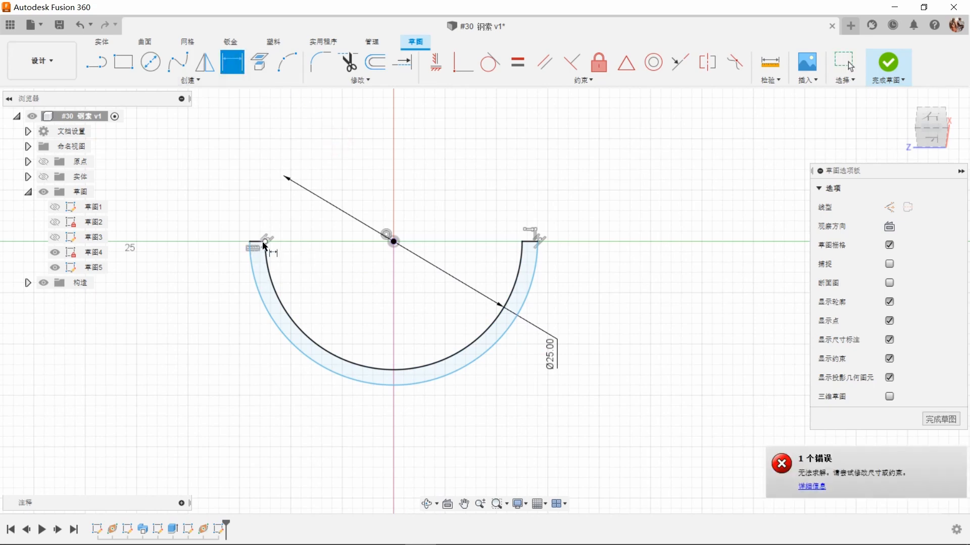
left_click(258, 246)
left_click(233, 210)
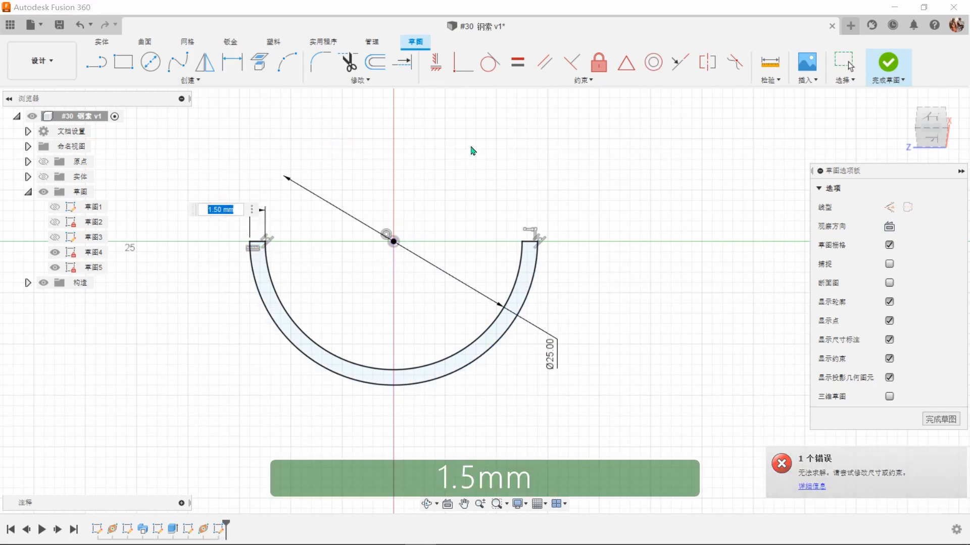
key("Return")
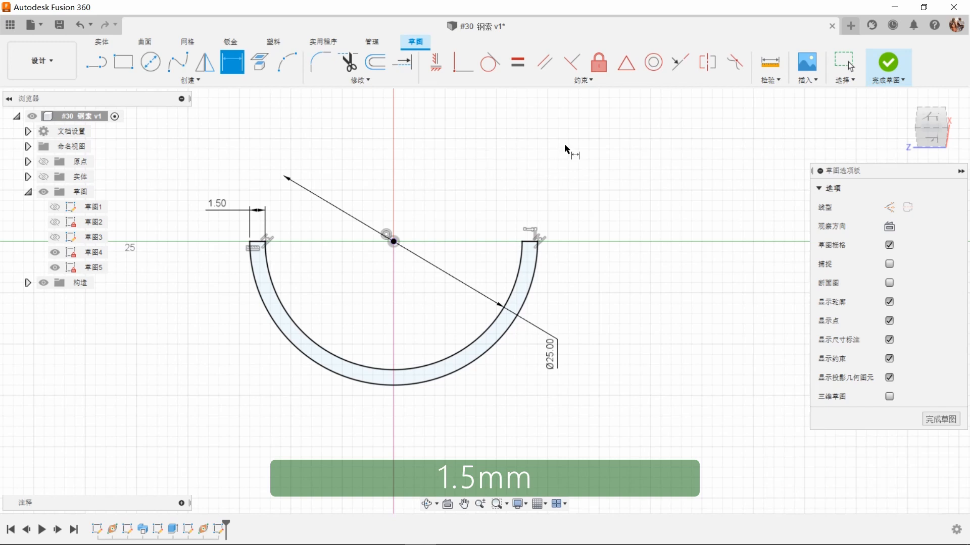
left_click(889, 64)
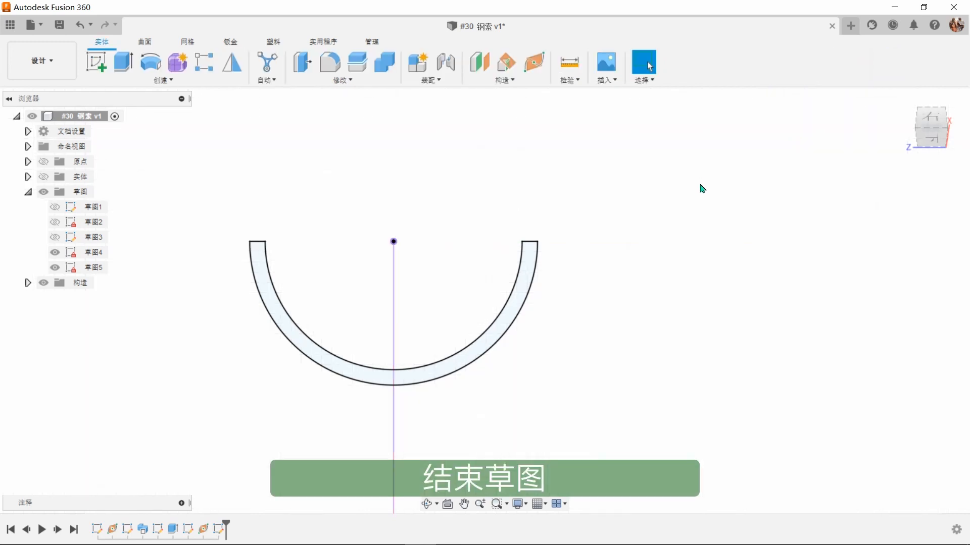
Step: Show the hidden cable and clamp bodies together with the half-ring profile and loop path sketches
left_click(905, 99)
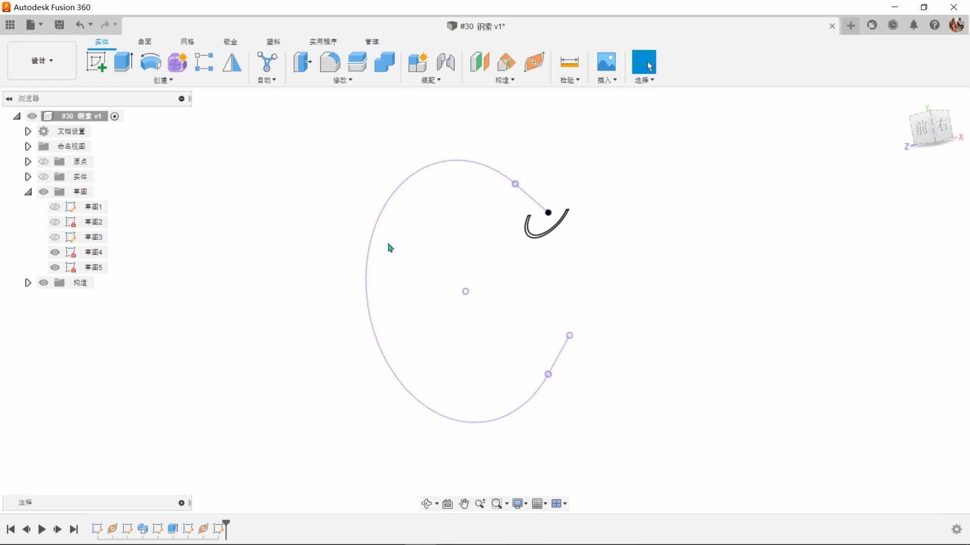
left_click(44, 177)
middle_click_drag(499, 278, 571, 298, "shift")
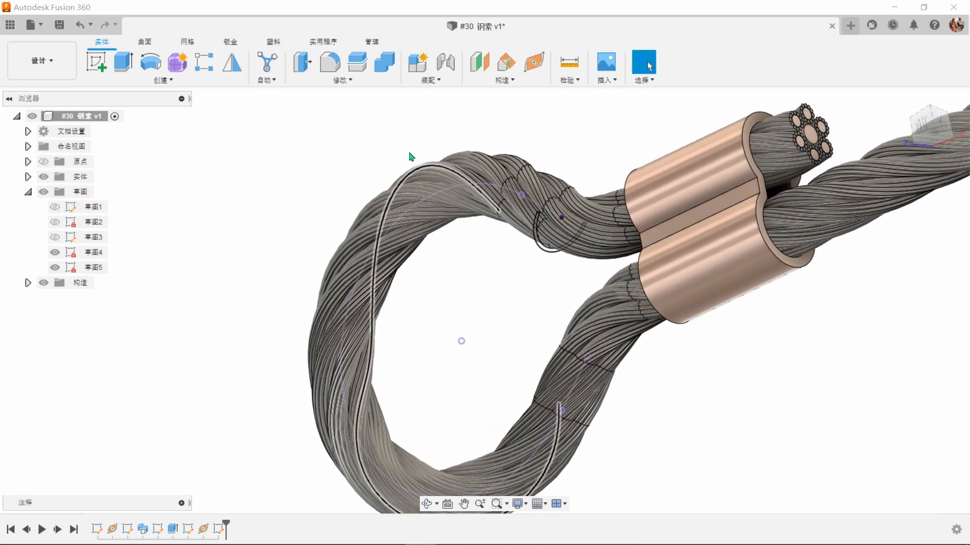
Step: Sweep the half-ring profile along the chained loop path as a new body, with single-path type and perpendicular orientation
left_click(194, 83)
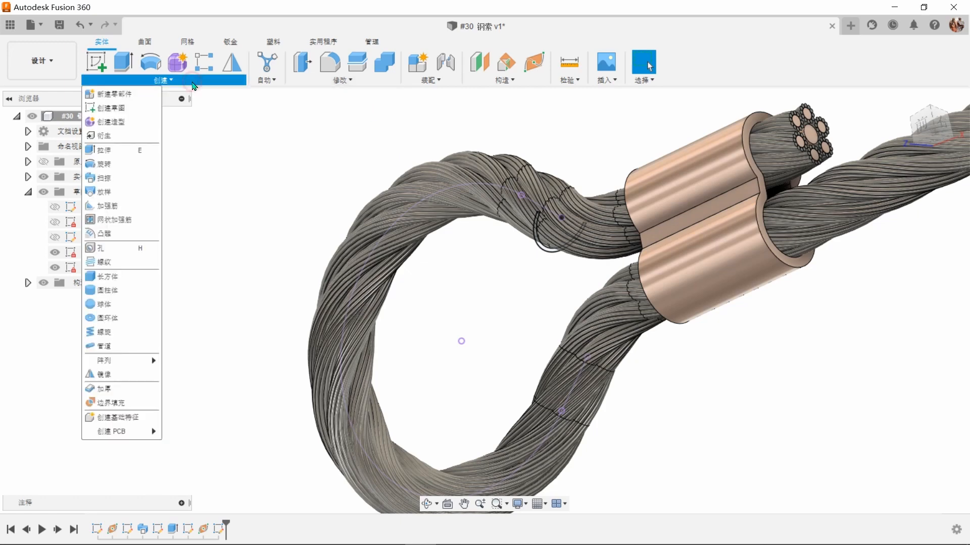
left_click(122, 178)
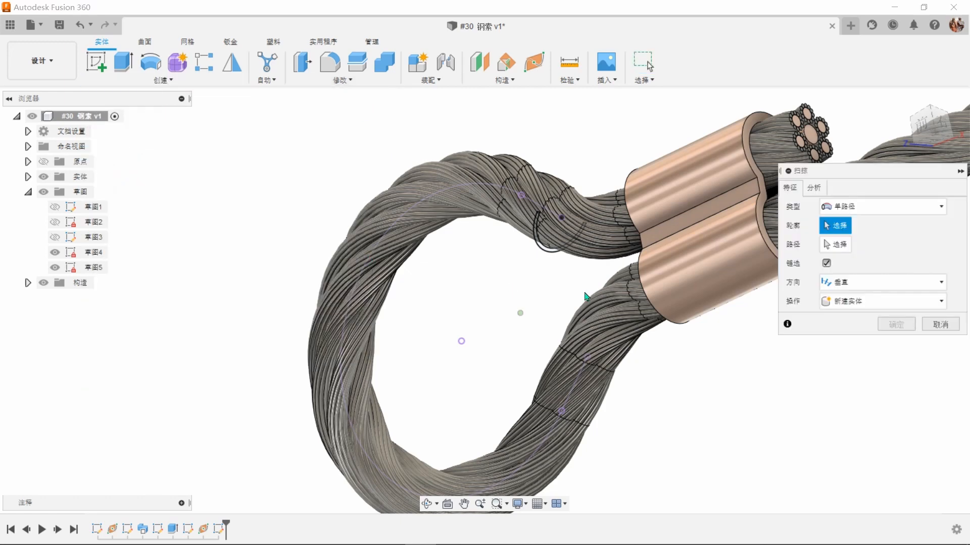
scroll(561, 293, "up", 5)
scroll(586, 303, "up", 2)
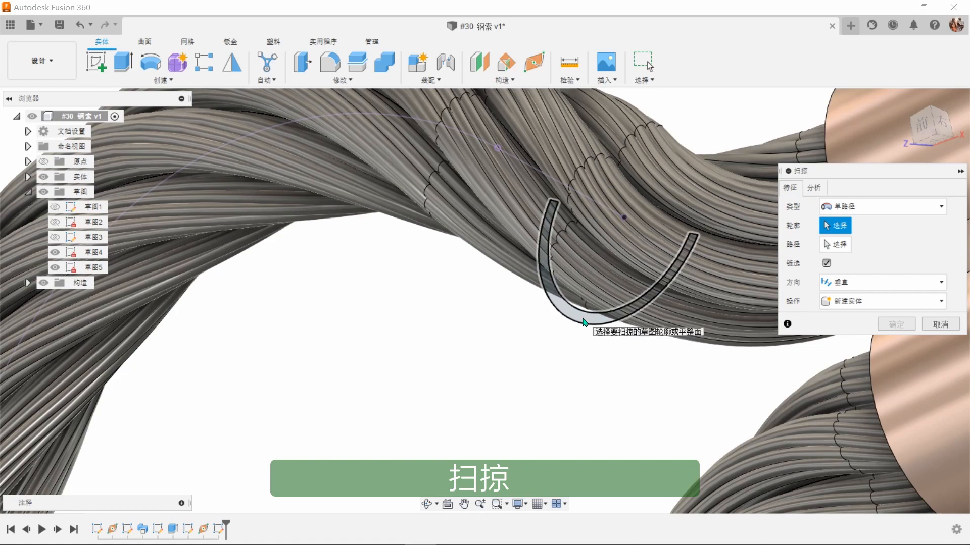
left_click(581, 319)
scroll(614, 323, "up", 1)
scroll(614, 323, "down", 5)
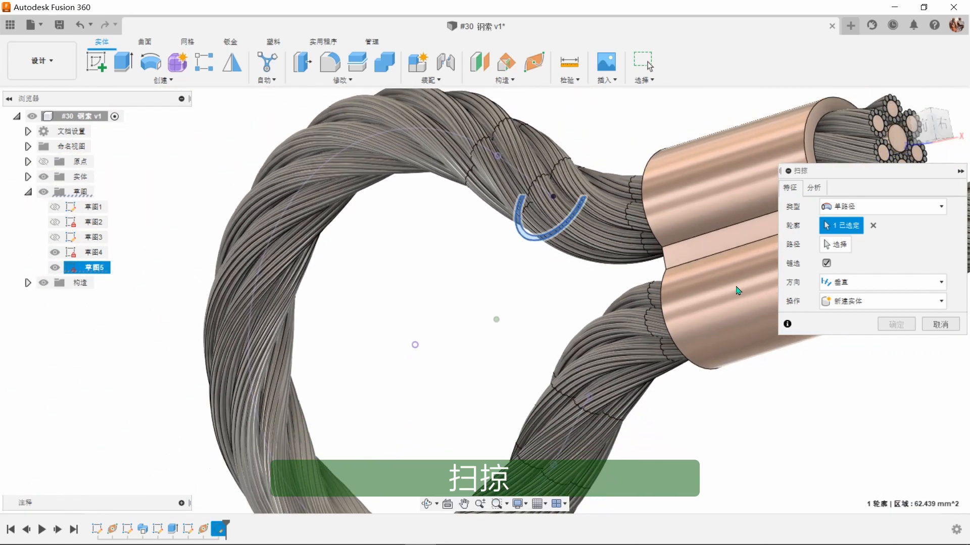
left_click(830, 247)
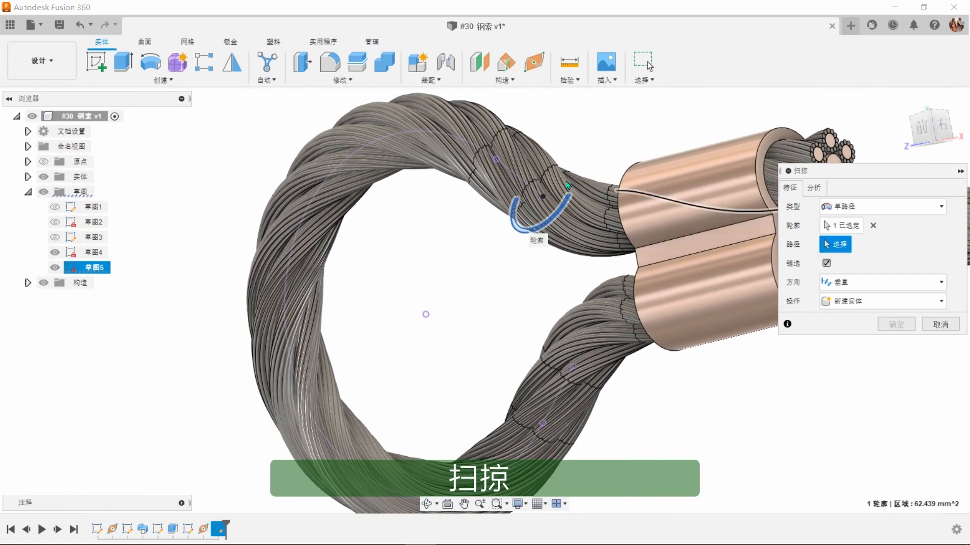
left_click(471, 147)
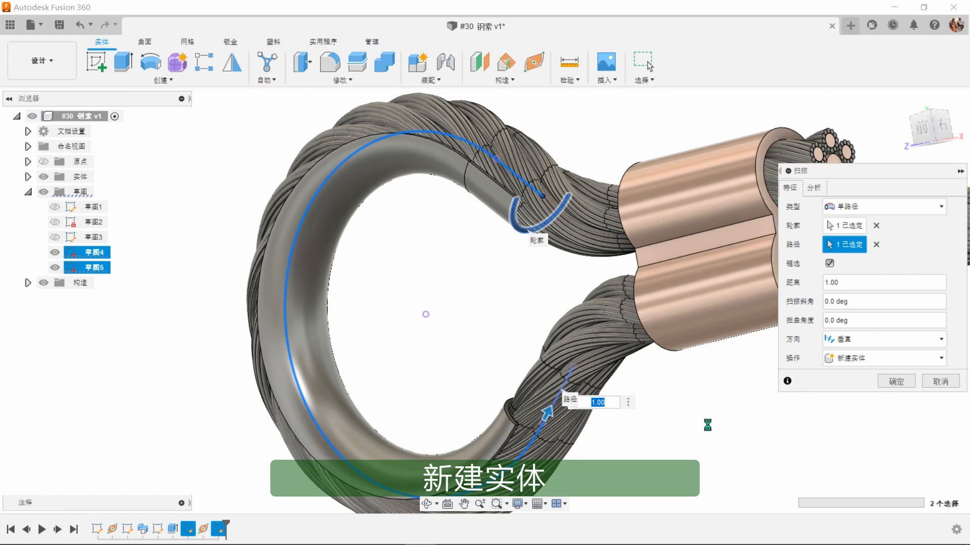
left_click(890, 382)
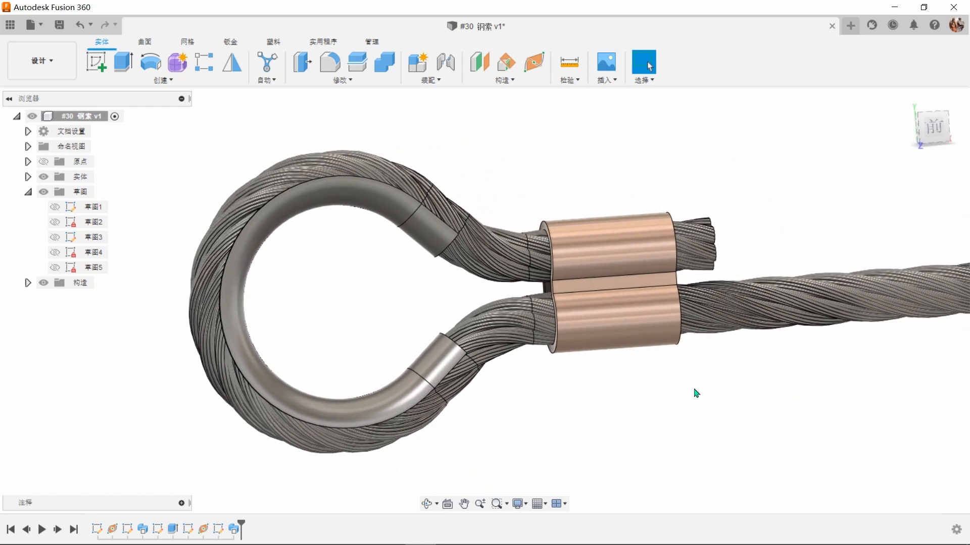
Step: Apply the blue anodized aluminium appearance to the swept thimble body inside the cable loop
key("a")
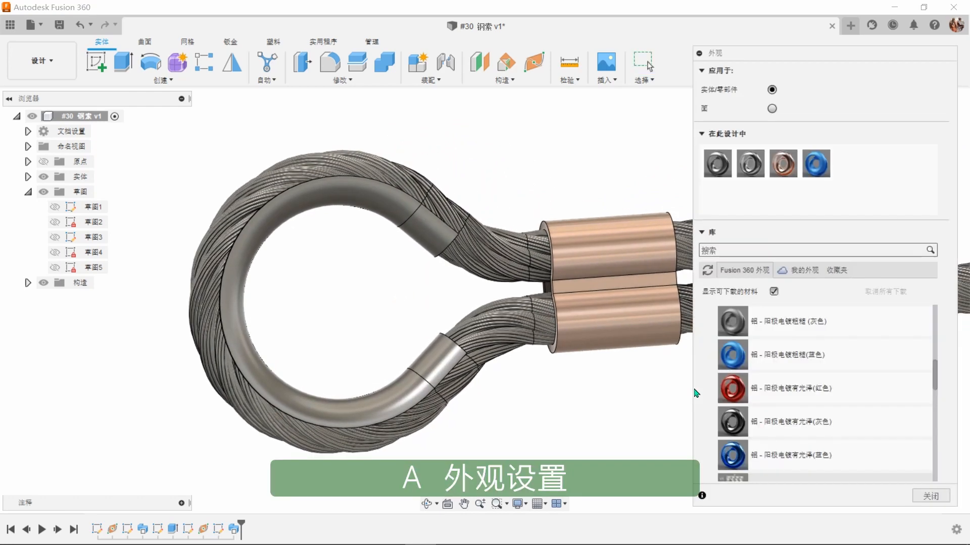
left_click_drag(706, 334, 440, 359)
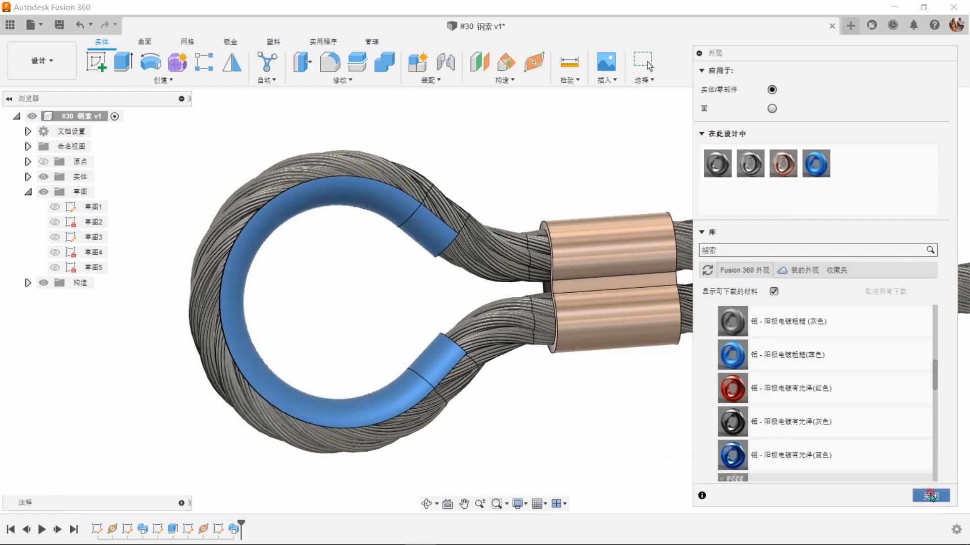
left_click(930, 497)
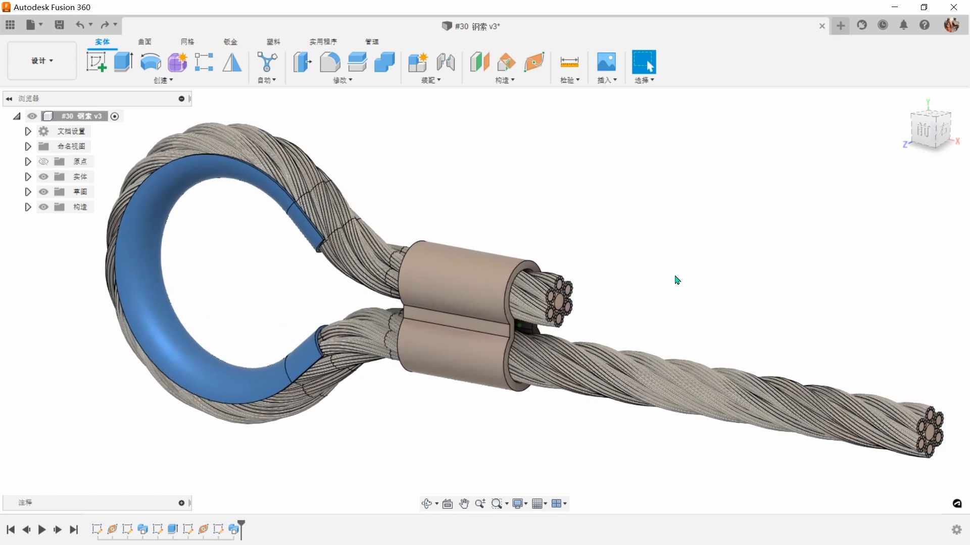
Step: Fillet the four corner edges at both open ends of the blue thimble with a 5 mm radius
scroll(676, 281, "up", 8)
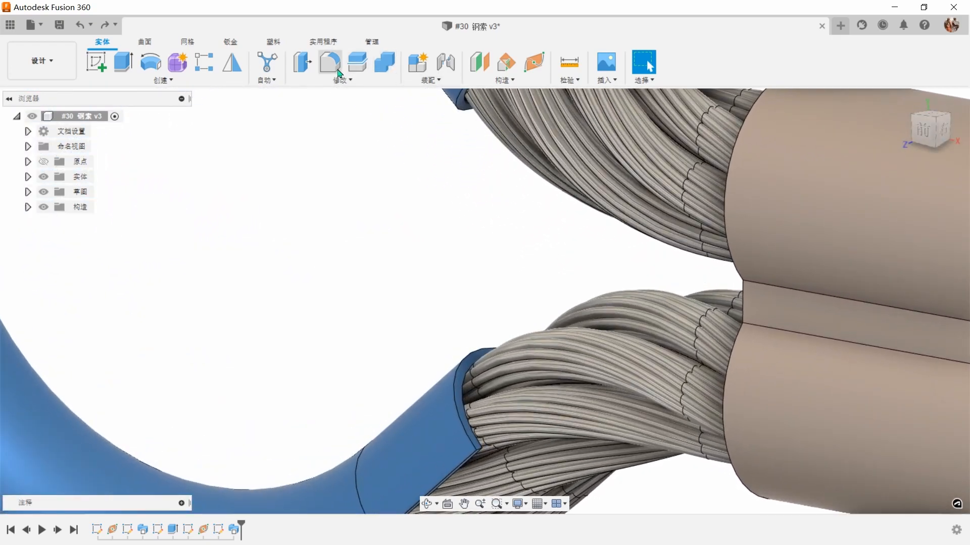
left_click(338, 73)
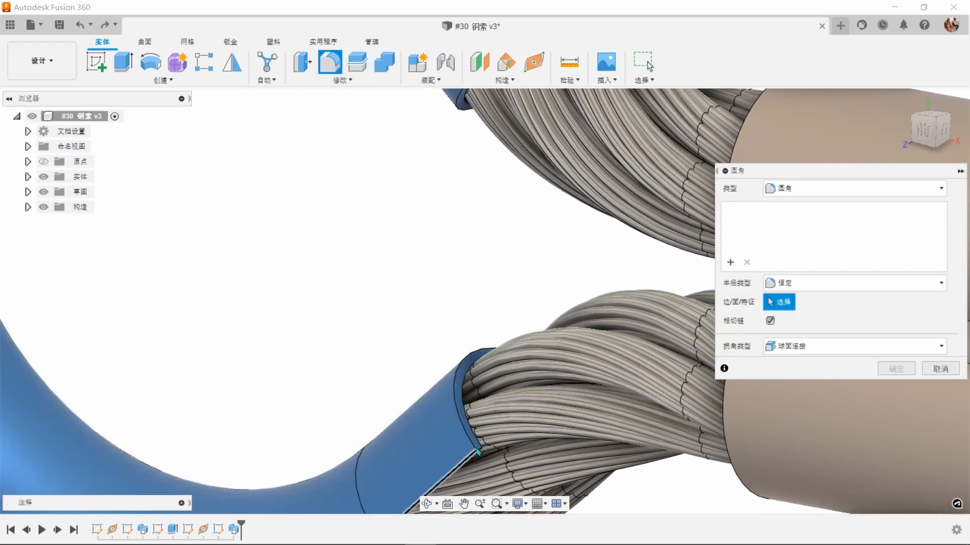
scroll(392, 242, "up", 5)
middle_click_drag(535, 482, 508, 435, "shift")
scroll(407, 268, "up", 3)
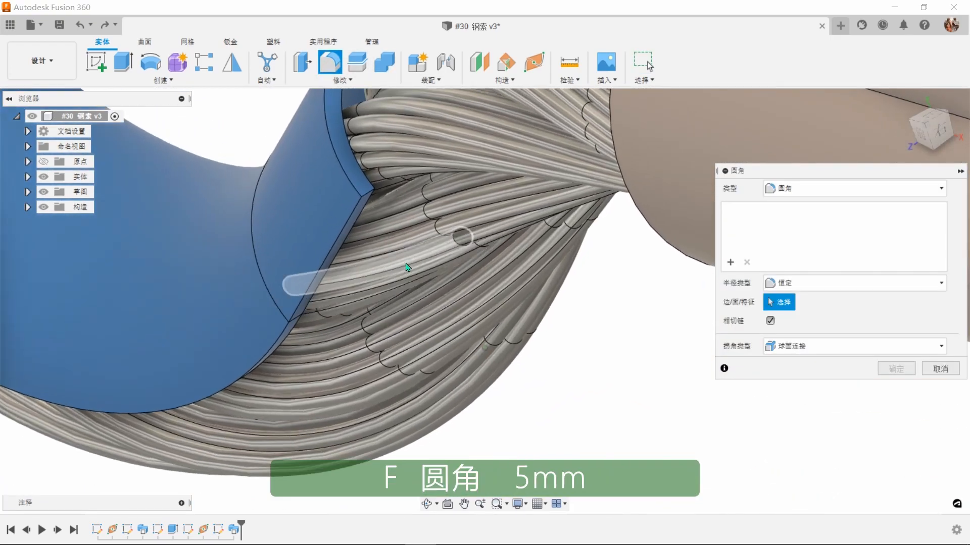
left_click(356, 218)
scroll(406, 265, "down", 3)
middle_click_drag(416, 271, 405, 229, "shift")
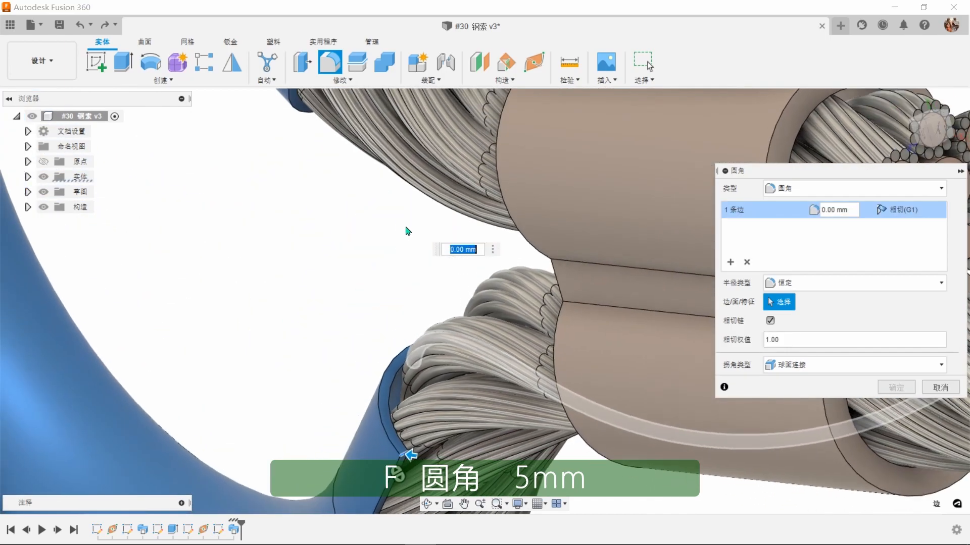
scroll(328, 184, "up", 2)
left_click(314, 185)
scroll(326, 190, "down", 4)
middle_click_drag(333, 191, 357, 98, "shift")
scroll(357, 97, "up", 4)
scroll(404, 368, "up", 2)
middle_click_drag(351, 360, 375, 284, "shift")
left_click(368, 371)
left_click(375, 277)
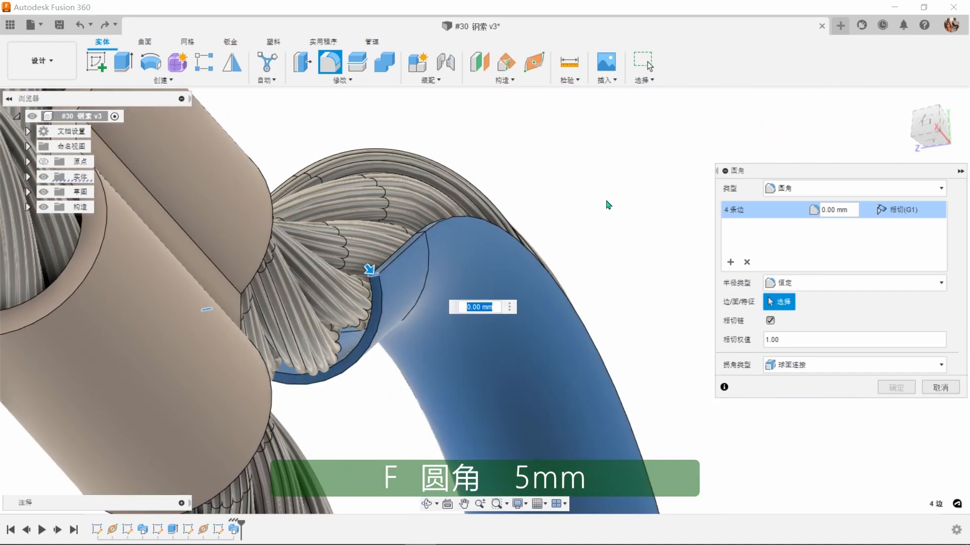
type("5")
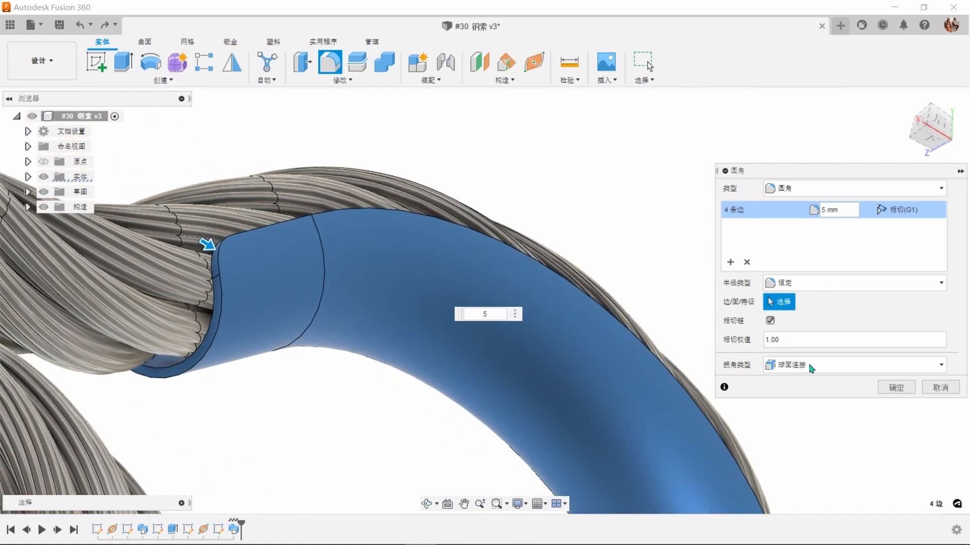
left_click(893, 388)
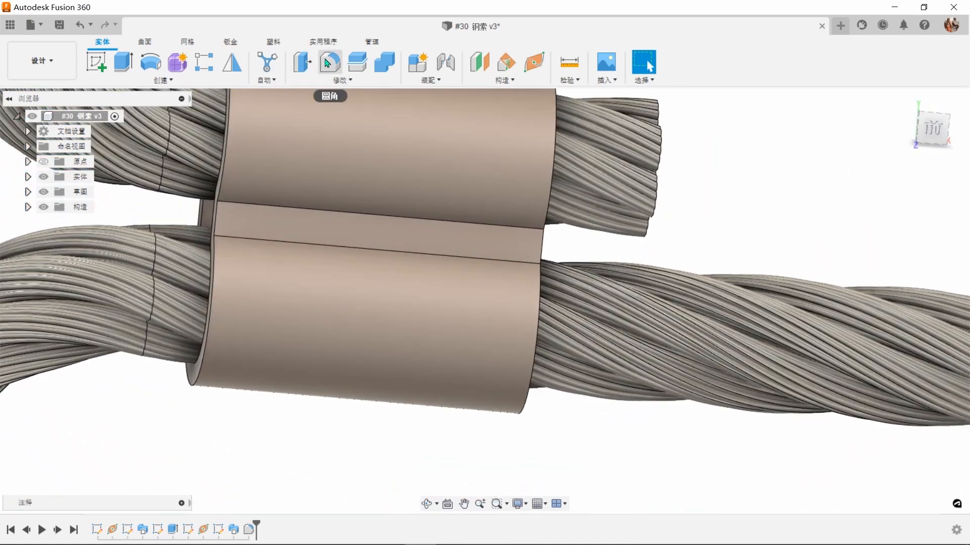
Step: Fillet the four long edges of the clamp sleeve's middle grooves on both sides with a 1 mm radius
left_click(329, 62)
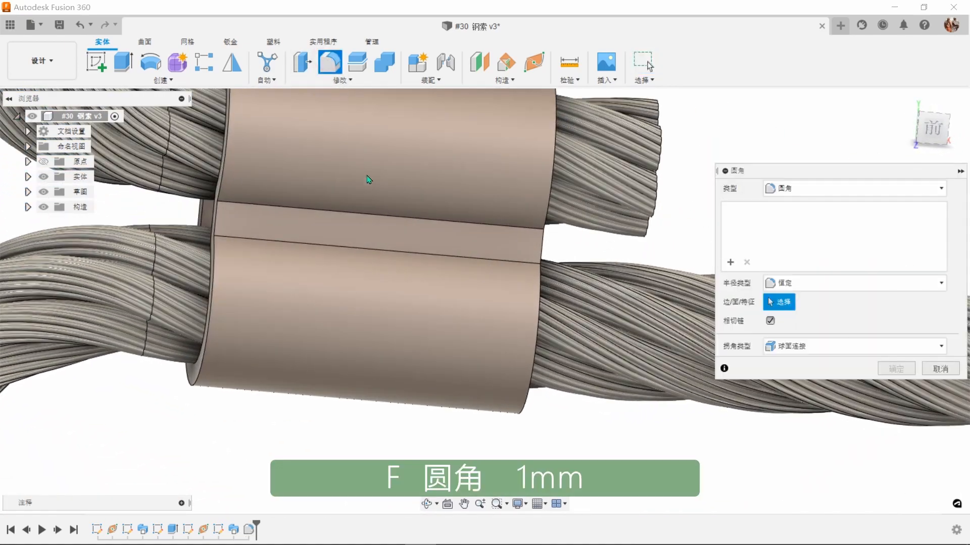
left_click(458, 231)
left_click(458, 265)
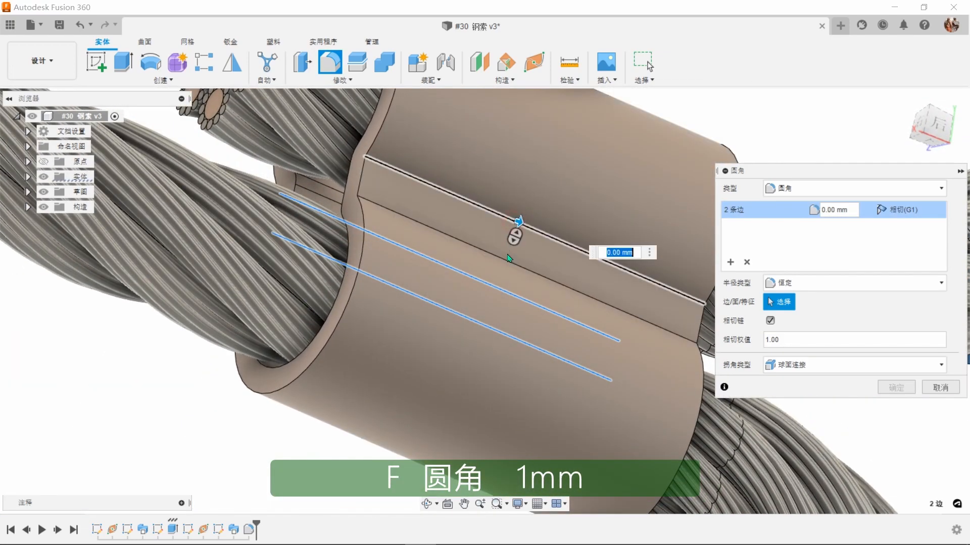
left_click(513, 223)
left_click(508, 259)
type("1")
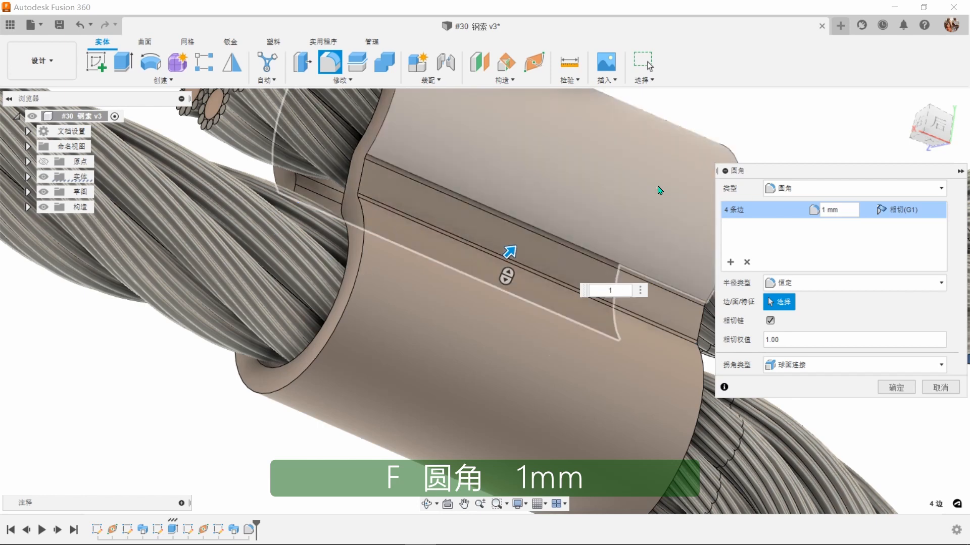
left_click(895, 387)
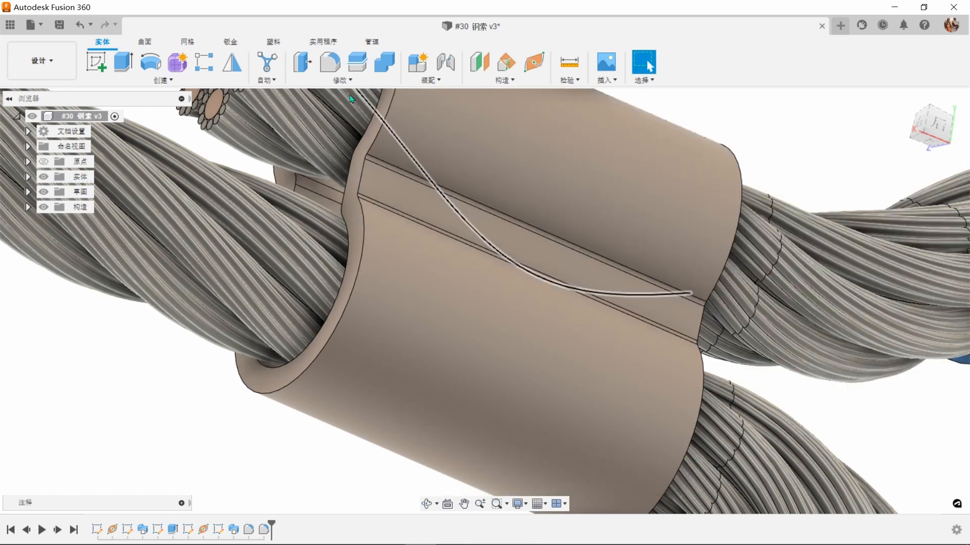
Step: Fillet the inner and outer rim edges at both ends of the clamp sleeve with a 1 mm radius
left_click(328, 62)
left_click(364, 169)
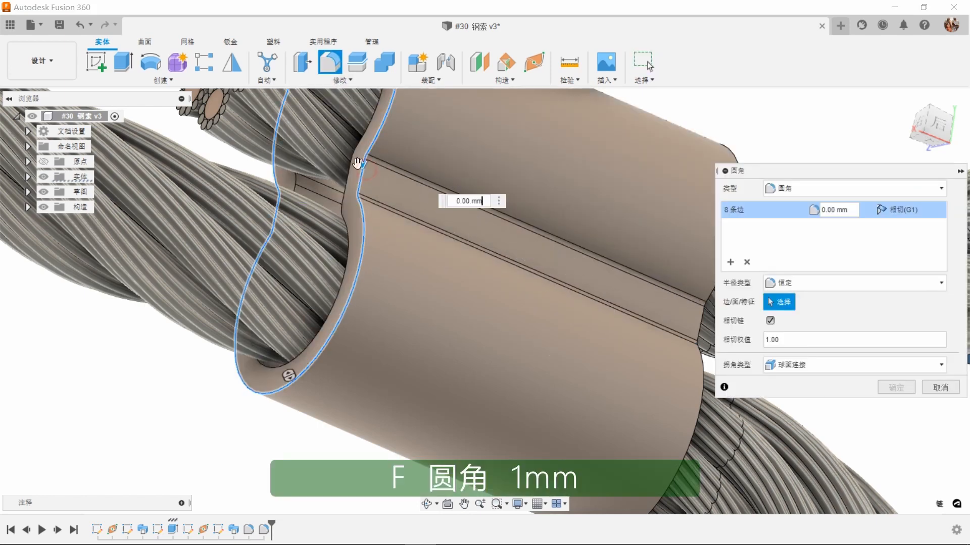
left_click(350, 167)
middle_click_drag(812, 320, 505, 285, "shift")
scroll(490, 276, "up", 2)
left_click(492, 264)
left_click(478, 248)
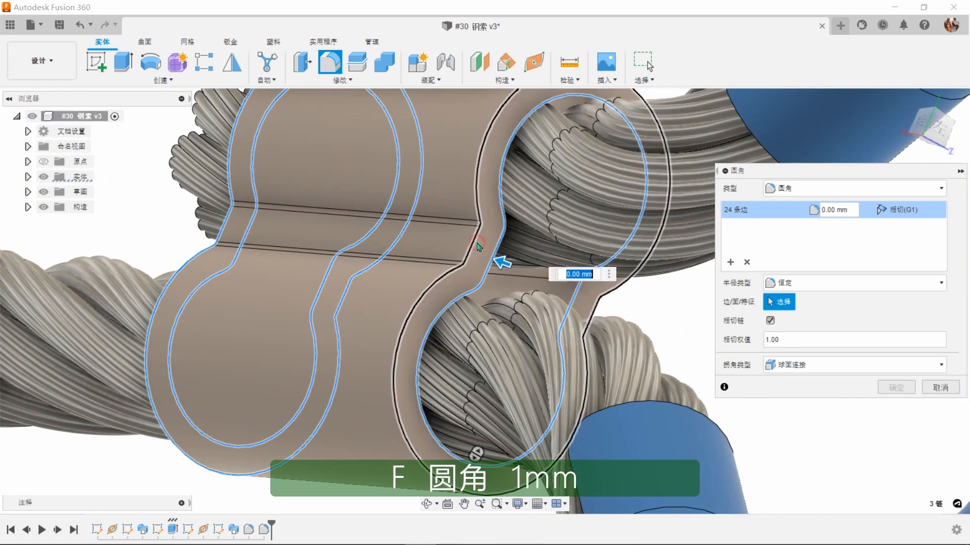
type("1")
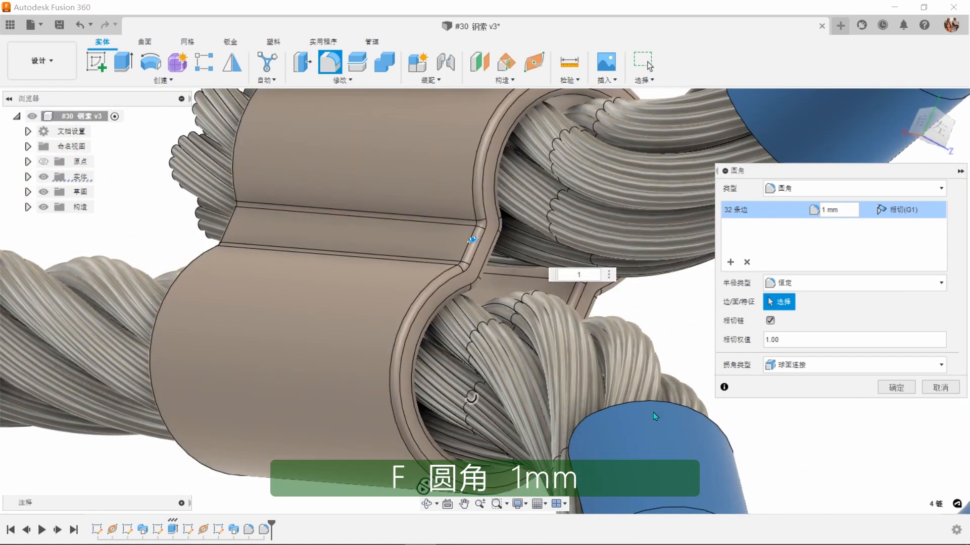
left_click(890, 387)
scroll(884, 314, "down", 5)
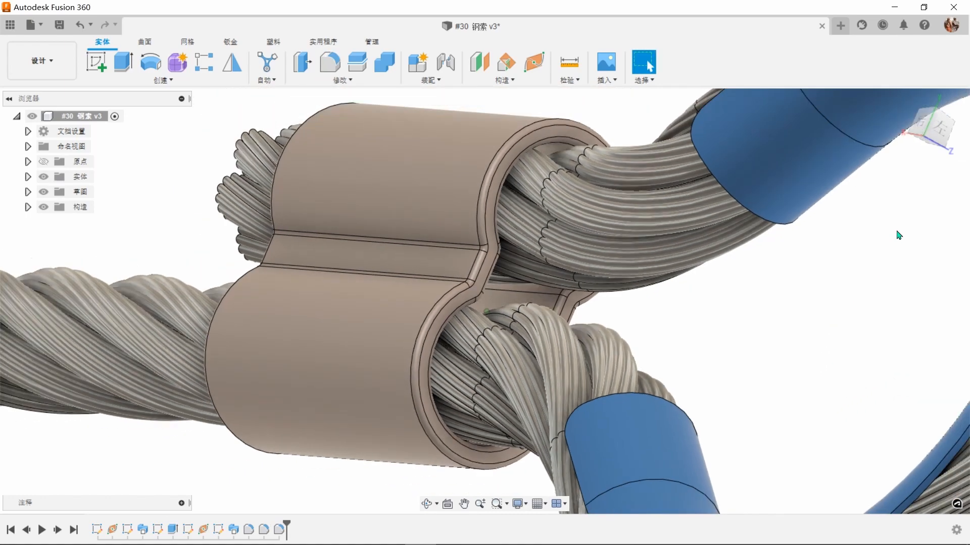
left_click(902, 104)
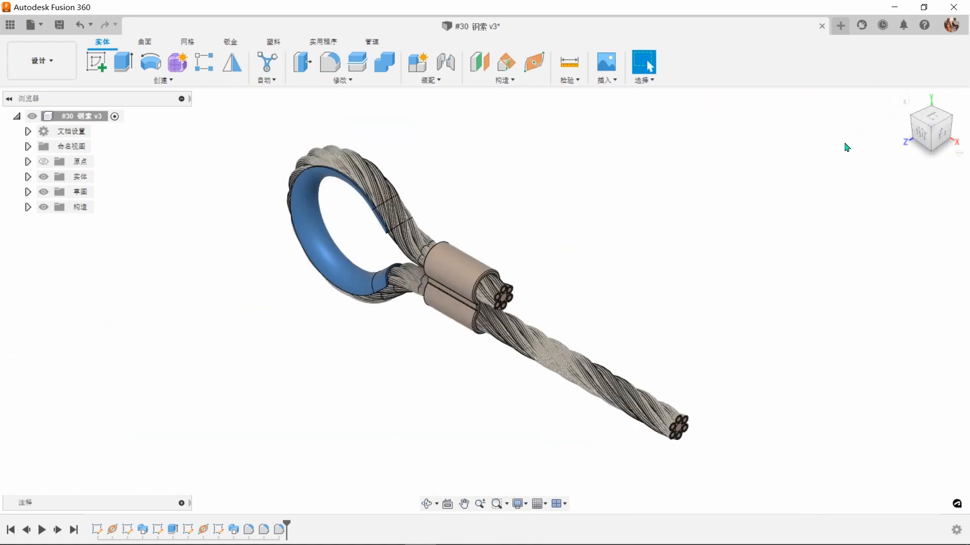